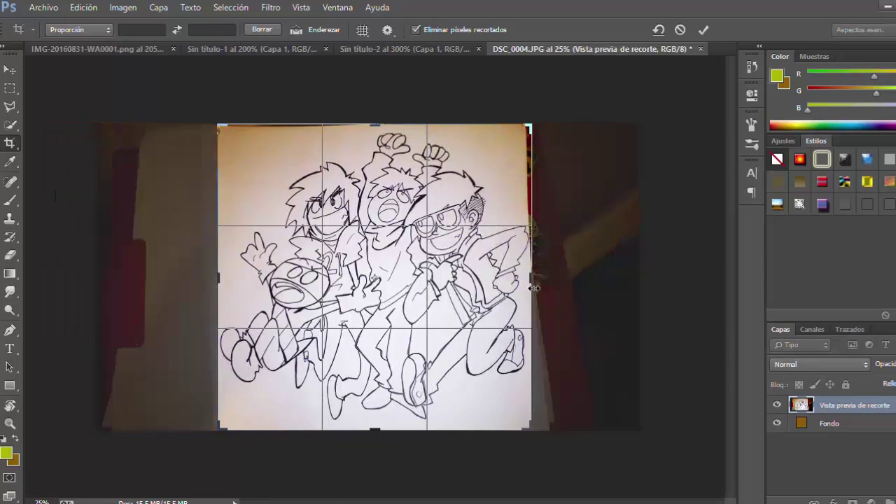
Step: Apply the crop around the drawing and fit the cropped image to the screen
key(Return)
click(11, 423)
click(411, 29)
click(466, 29)
Step: Whiten the paper and strengthen the contrast of the drawn lines with two image adjustments
click(123, 8)
click(332, 34)
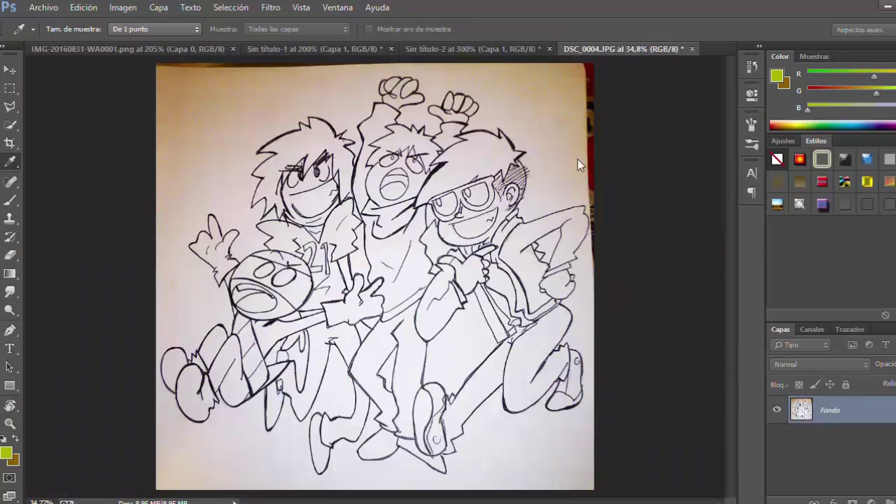
drag(578, 161, 689, 163)
key(Return)
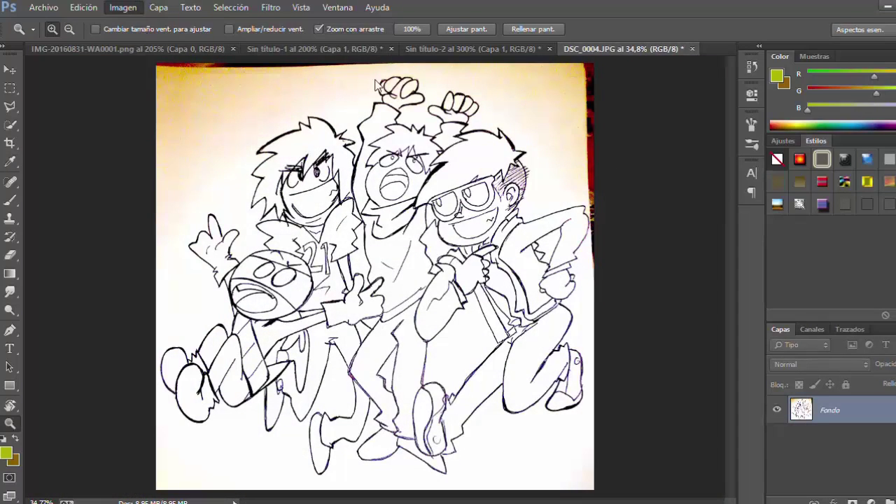
click(390, 111)
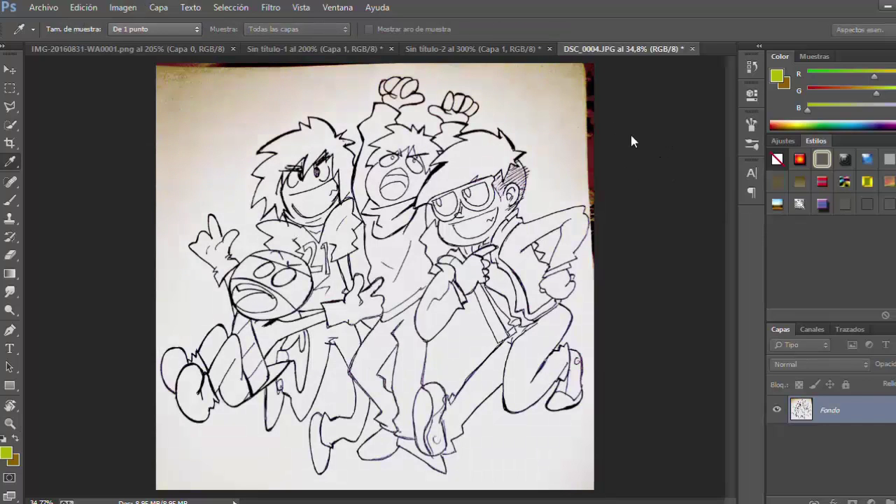
click(679, 100)
Step: Convert the photographed drawing to black and white with an image adjustment
click(134, 6)
click(364, 78)
mouse_move(490, 76)
mouse_down()
mouse_move(530, 73)
mouse_move(613, 41)
mouse_move(743, 36)
mouse_up()
click(679, 100)
Step: Reset the colors to black and white and erase the dirty corners and dark edges around the drawing
click(10, 255)
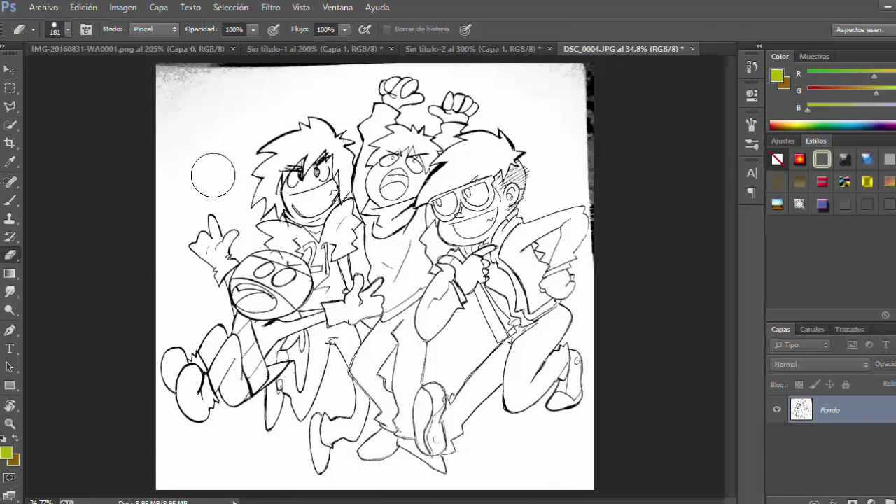
drag(200, 166, 175, 84)
key(ctrl+z)
click(4, 439)
mouse_move(187, 133)
mouse_down()
mouse_move(227, 80)
mouse_move(342, 84)
mouse_up()
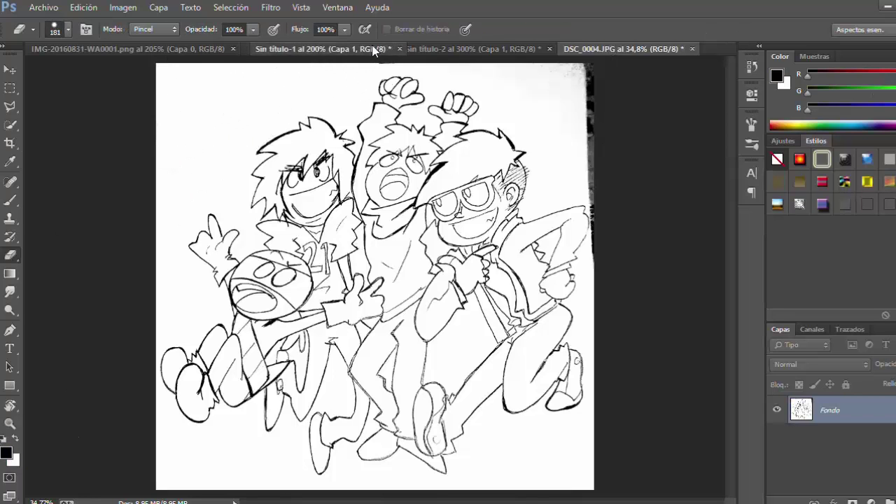
mouse_move(553, 84)
mouse_down()
mouse_move(616, 184)
mouse_move(626, 229)
mouse_up()
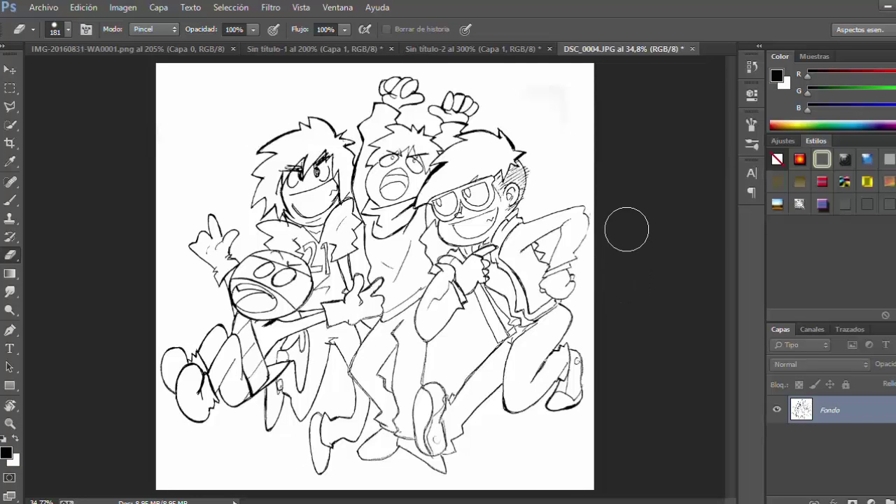
drag(592, 143, 516, 108)
Step: On a copy of the Fondo layer, with the original hidden, delete the white paper using the RGB channel as selection
drag(833, 410, 895, 502)
click(777, 437)
click(813, 330)
ctrl+click(795, 349)
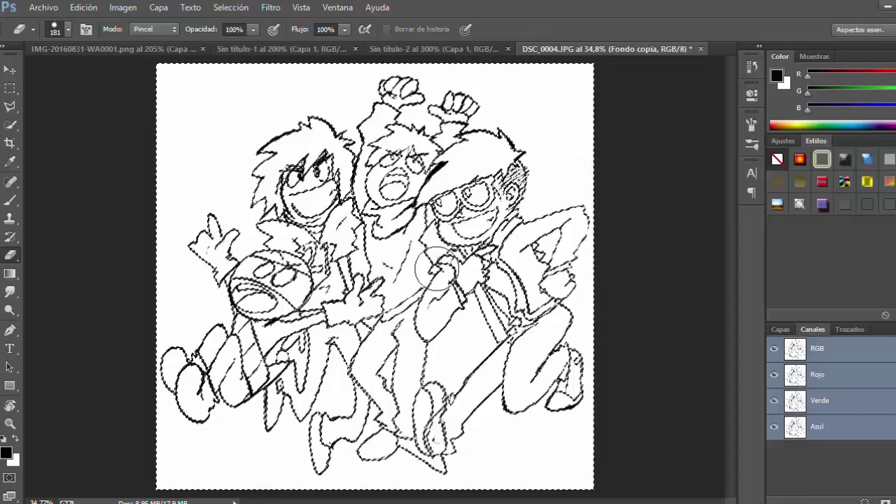
key(Delete)
click(9, 88)
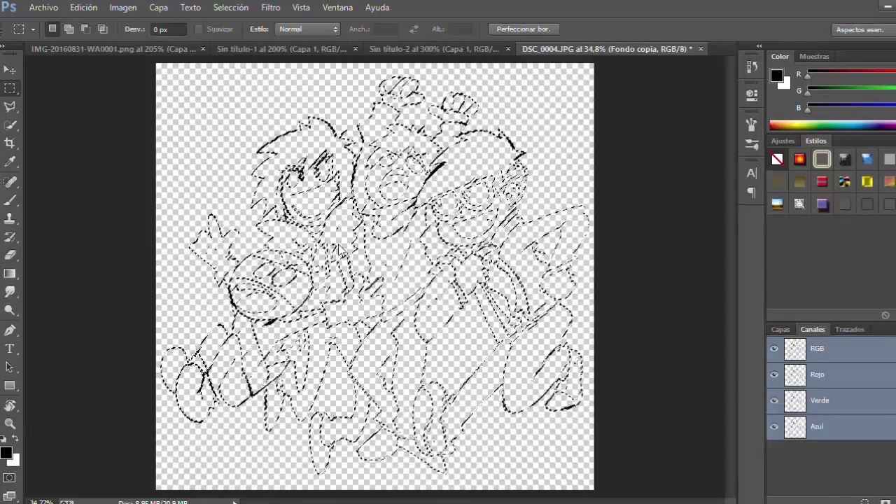
Step: Rename the copied line-art layer as linea
click(781, 329)
click(834, 438)
double_click(838, 410)
text(linea)
Step: Create two layer groups between the linea and Fondo layers and clear the selection
click(833, 437)
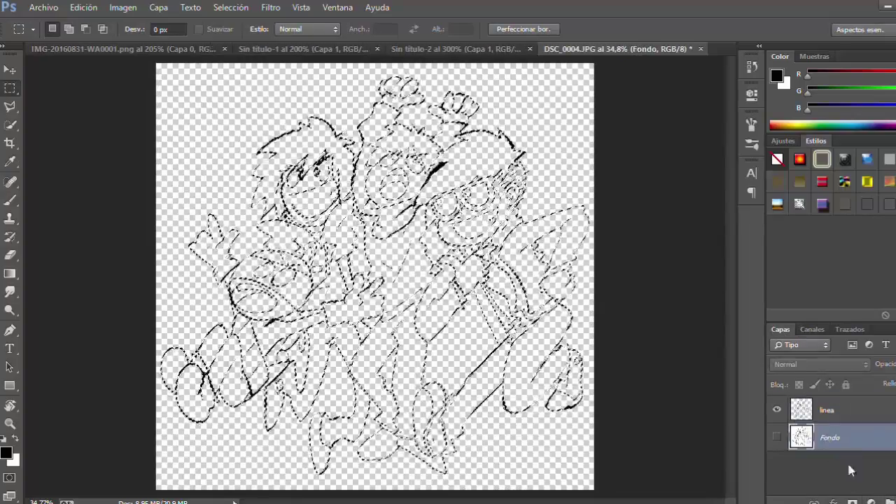
click(890, 502)
click(890, 502)
key(ctrl+d)
Step: Rename the upper layer group as haru for the character with glasses
double_click(10, 423)
scroll(443, 481, up, 5)
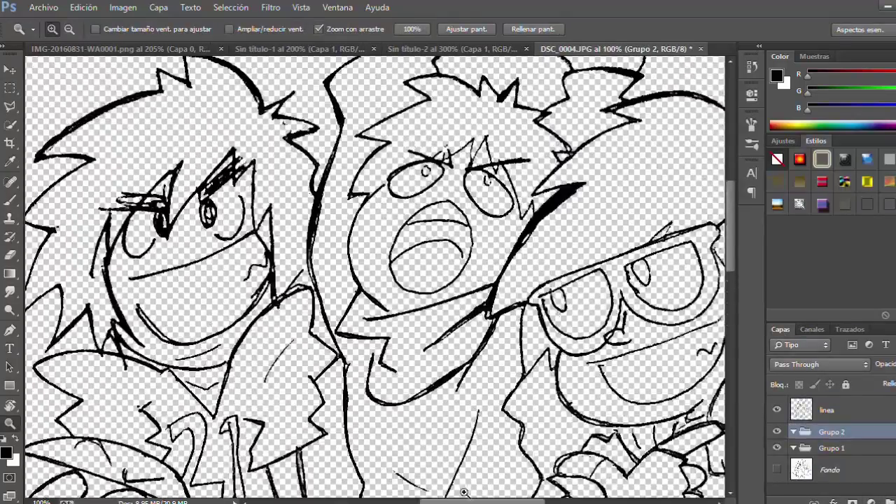
drag(470, 501, 532, 501)
scroll(420, 413, down, 4)
scroll(419, 409, up, 3)
double_click(834, 432)
text(haru)
key(Return)
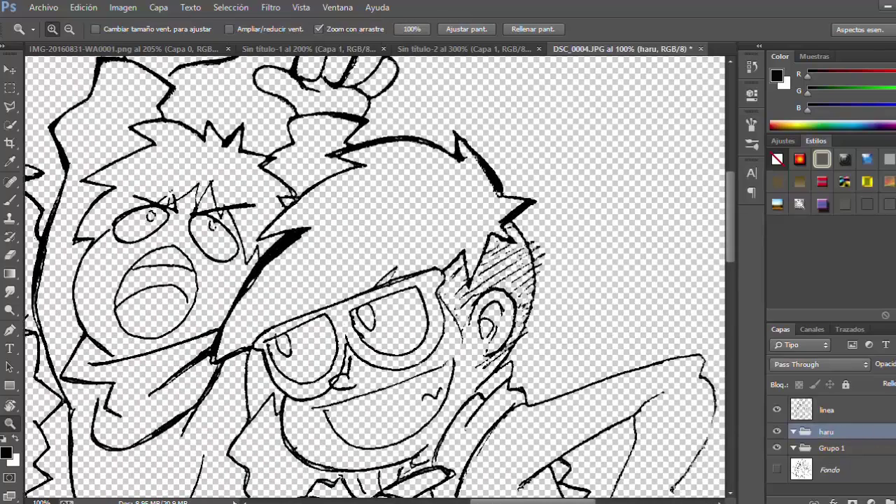
Step: Add two new layers inside the haru group and rename the upper one as cara
click(895, 502)
click(895, 502)
double_click(838, 455)
text(cara)
key(Return)
Step: Choose a tan skin tone as foreground color and set the Brush to 100% opacity and 100% flow
key(i)
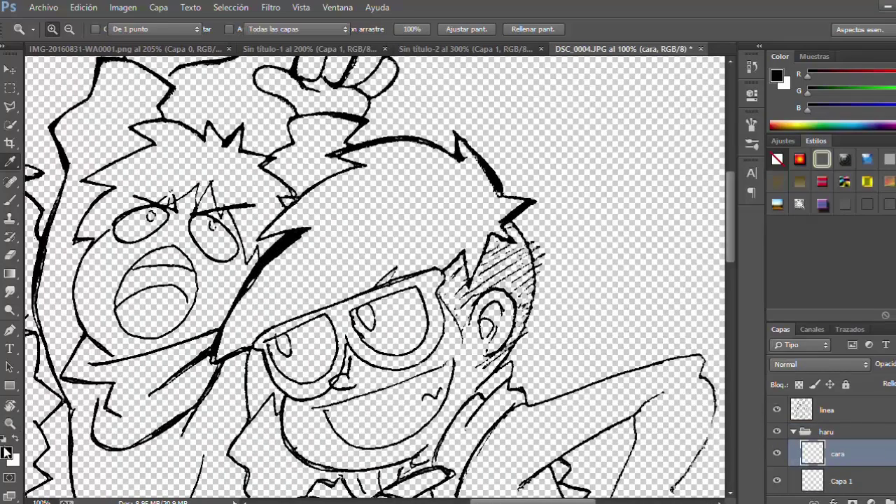
key(b)
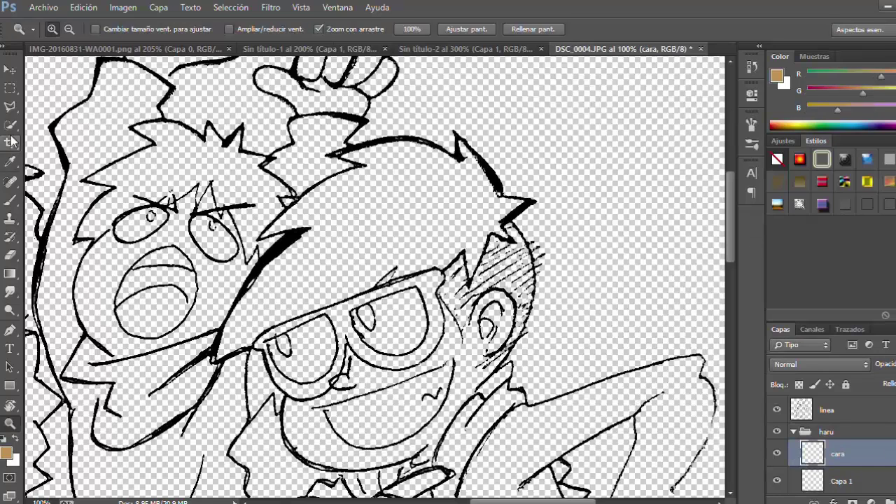
drag(298, 46, 332, 46)
drag(387, 30, 421, 47)
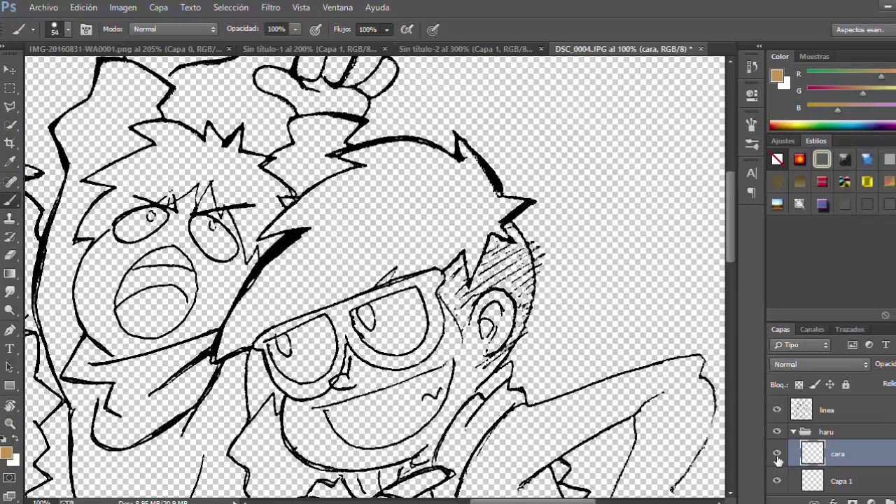
Step: Create a new layer directly above Fondo, below the groups, and choose bright green as the foreground color
scroll(778, 460, down, 2)
click(837, 483)
click(895, 502)
click(9, 424)
click(14, 439)
click(3, 453)
key(i)
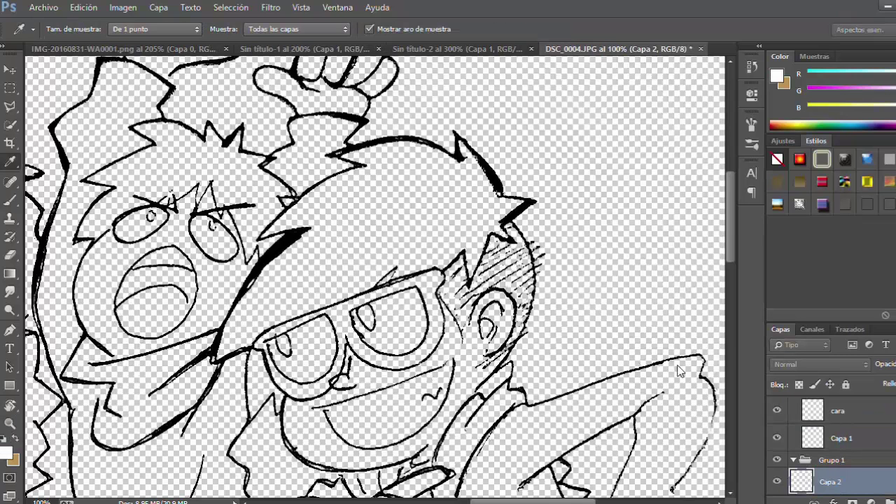
click(634, 306)
Step: Fill the new bottom layer with the bright green foreground color
key(m)
right_click(325, 226)
click(362, 327)
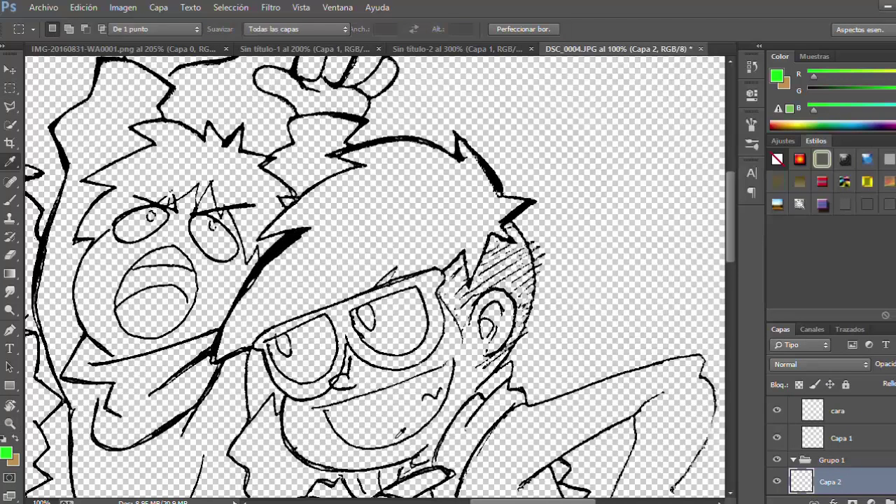
key(Return)
Step: On the cara layer, brush the tan skin tone over the face and ear of the character with glasses
scroll(843, 445, up, 2)
click(843, 448)
key(b)
key(x)
scroll(371, 294, down, 2)
mouse_move(382, 388)
mouse_down()
mouse_move(317, 388)
mouse_move(314, 360)
mouse_move(432, 389)
mouse_move(417, 396)
mouse_move(472, 345)
mouse_move(488, 290)
mouse_move(512, 273)
mouse_move(491, 313)
mouse_move(527, 259)
mouse_move(524, 281)
mouse_move(445, 357)
mouse_move(352, 369)
mouse_move(383, 344)
mouse_move(454, 329)
mouse_move(482, 266)
mouse_move(472, 256)
mouse_move(367, 353)
mouse_move(404, 236)
mouse_move(472, 210)
mouse_move(501, 231)
mouse_up()
Step: Paint the visible fingers and hand areas of the character with glasses in the tan skin tone
scroll(498, 238, down, 4)
drag(401, 294, 442, 283)
drag(317, 321, 288, 323)
drag(420, 324, 428, 361)
click(584, 403)
click(671, 362)
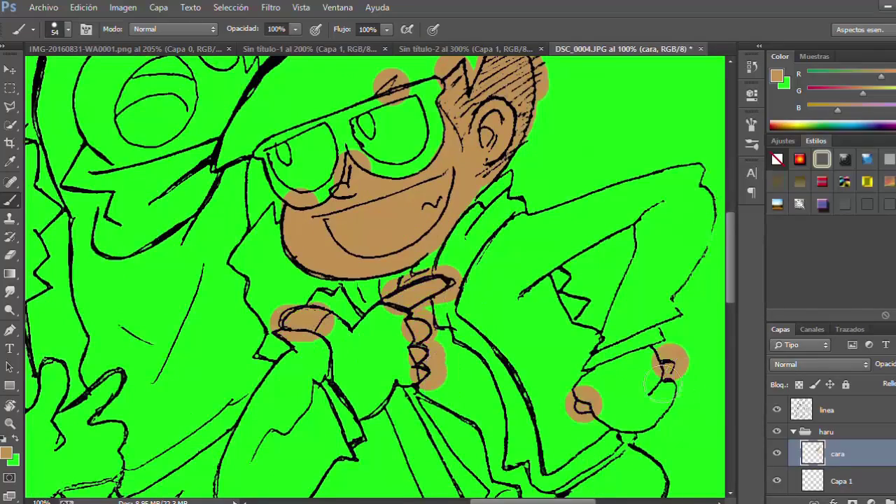
Step: Erase the tan paint outside the outlines of the fingers and hands with a 38 px eraser
scroll(617, 393, down, 9)
scroll(553, 403, up, 8)
scroll(553, 402, up, 1)
key(e)
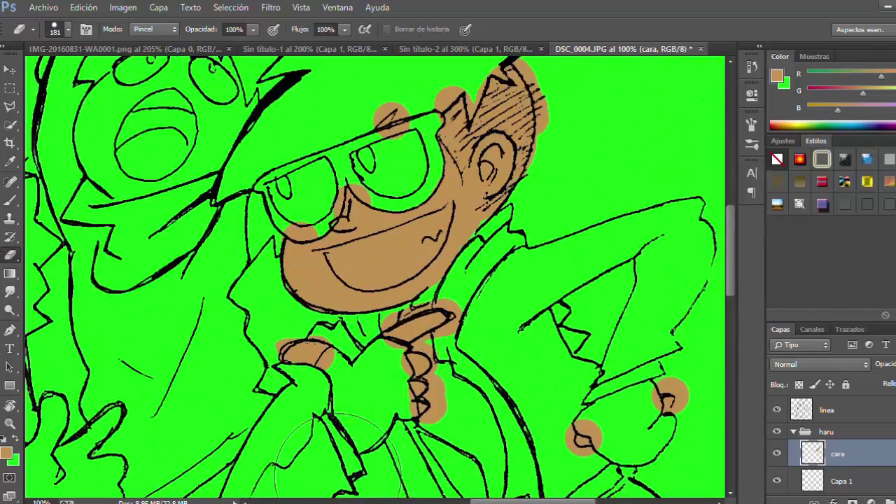
drag(338, 338, 327, 359)
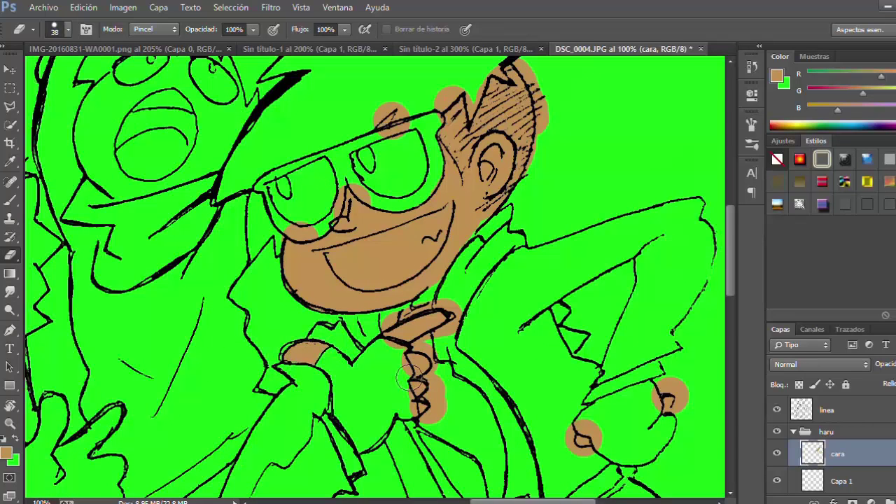
mouse_move(406, 375)
mouse_down()
mouse_move(387, 328)
mouse_move(408, 319)
mouse_move(402, 400)
mouse_up()
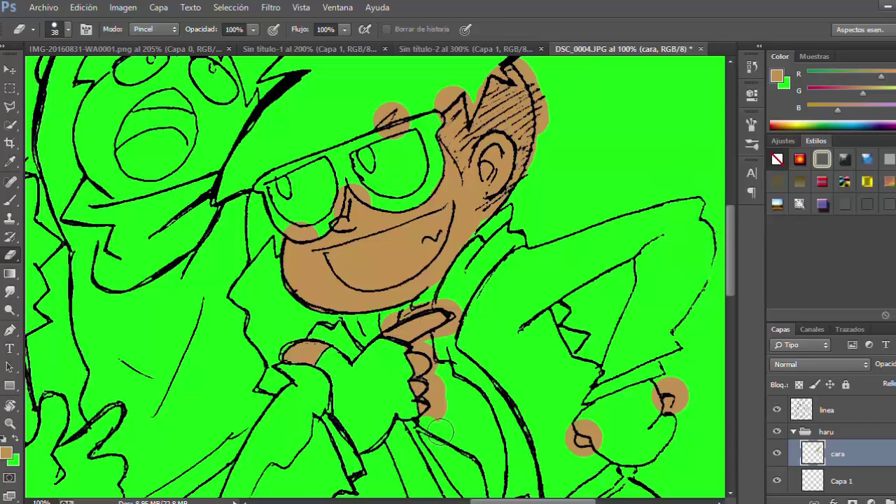
mouse_move(441, 430)
mouse_down()
mouse_move(444, 356)
mouse_move(473, 333)
mouse_move(457, 305)
mouse_up()
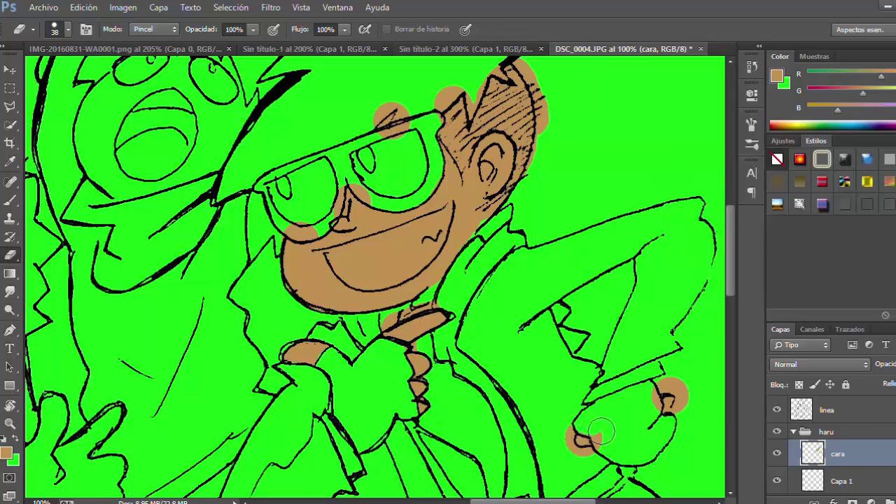
mouse_move(601, 431)
mouse_down()
mouse_move(591, 469)
mouse_move(575, 451)
mouse_up()
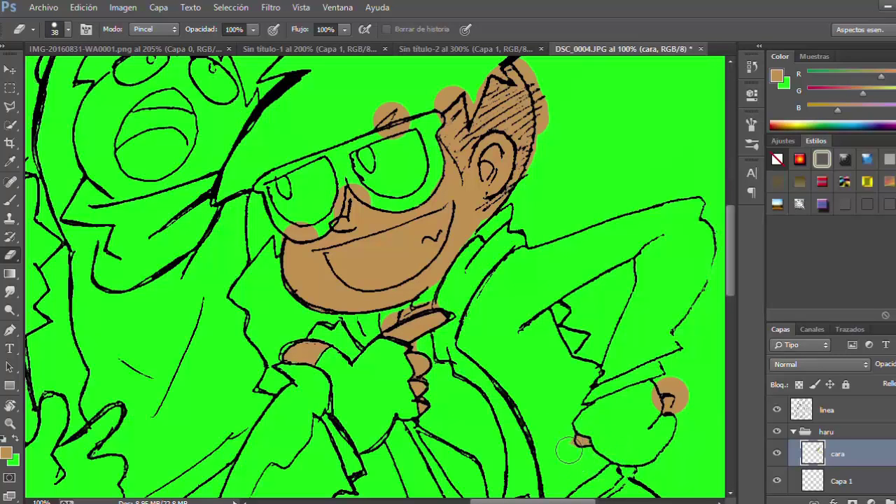
mouse_move(671, 392)
mouse_down()
mouse_move(697, 395)
mouse_move(660, 419)
mouse_move(649, 398)
mouse_up()
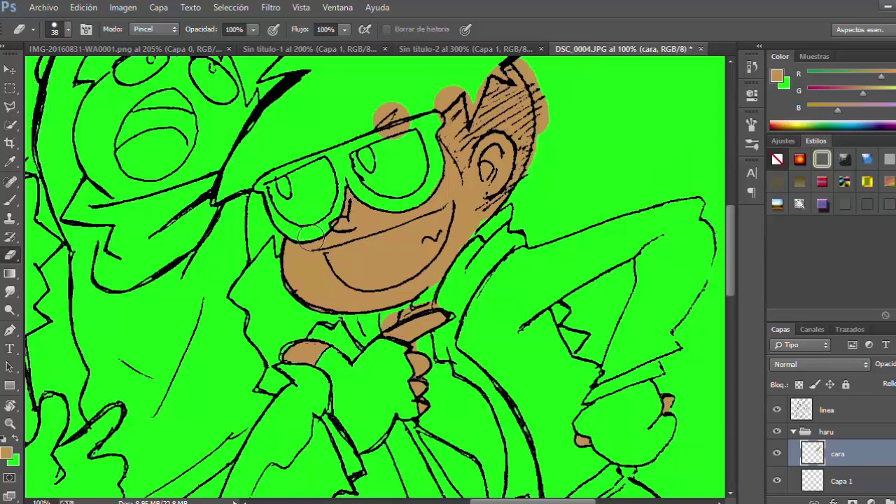
Step: Erase the excess tan paint above the glasses, along the hair and around the back of the head
mouse_move(368, 120)
mouse_down()
mouse_move(404, 101)
mouse_move(422, 123)
mouse_move(395, 150)
mouse_move(439, 125)
mouse_move(452, 100)
mouse_up()
scroll(499, 113, up, 2)
mouse_move(529, 116)
mouse_down()
mouse_move(561, 205)
mouse_move(527, 269)
mouse_up()
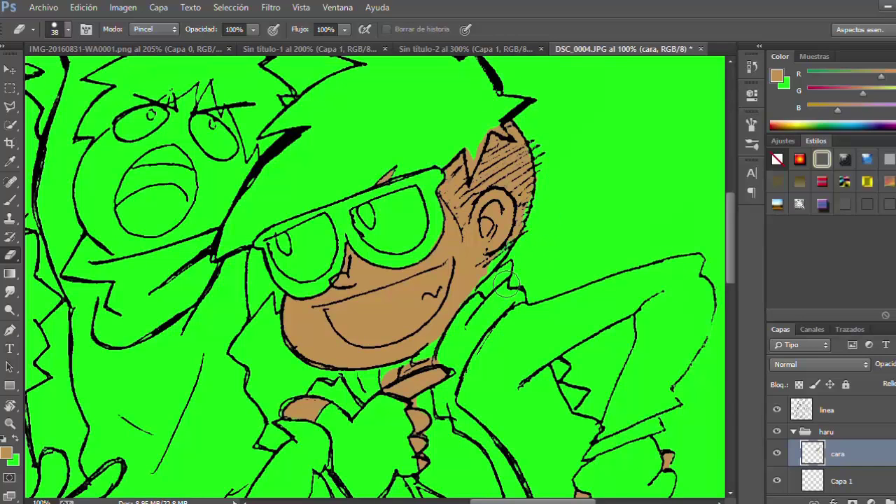
mouse_move(530, 253)
mouse_down()
mouse_move(539, 146)
mouse_move(512, 152)
mouse_move(461, 197)
mouse_move(469, 188)
mouse_move(526, 186)
mouse_up()
Step: Select the sideburn area between the glasses and the ear with the polygonal lasso and delete its tan paint
key(l)
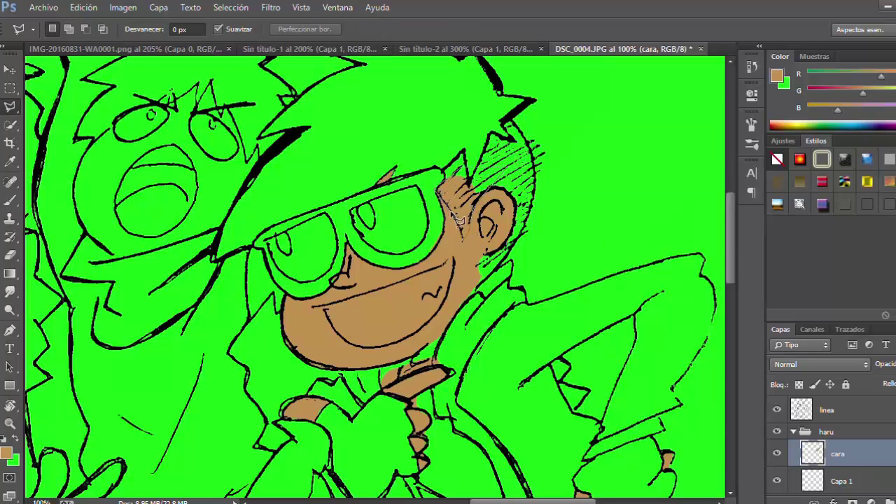
double_click(459, 220)
key(Delete)
key(Delete)
key(ctrl+d)
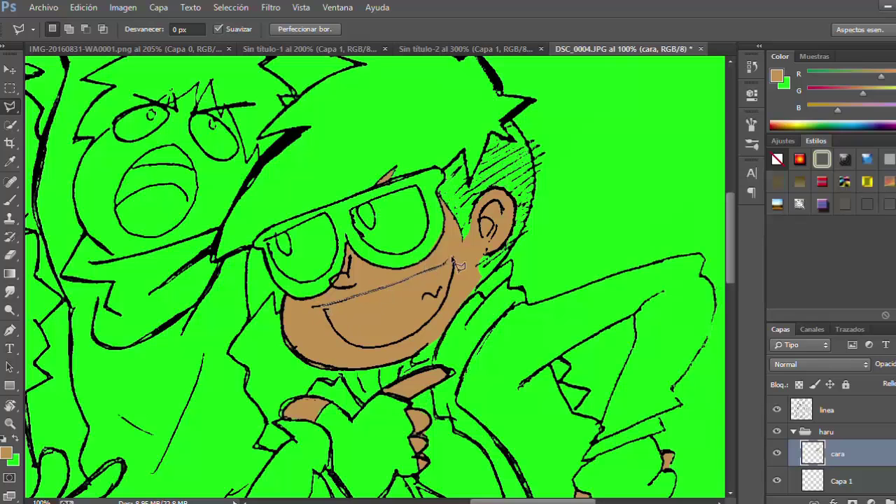
Step: Outline the smiling mouth with the polygonal lasso, fill it with white and deselect it
click(451, 260)
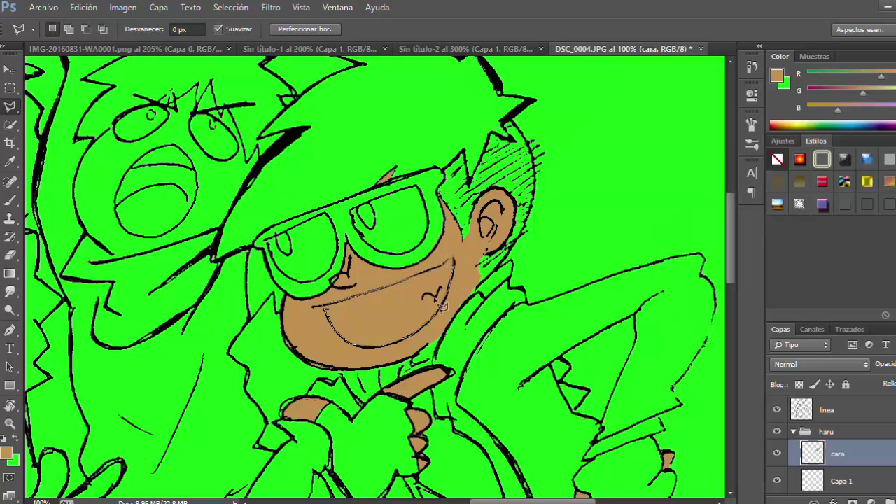
key(d)
key(x)
key(alt+BackSpace)
key(m)
key(ctrl+d)
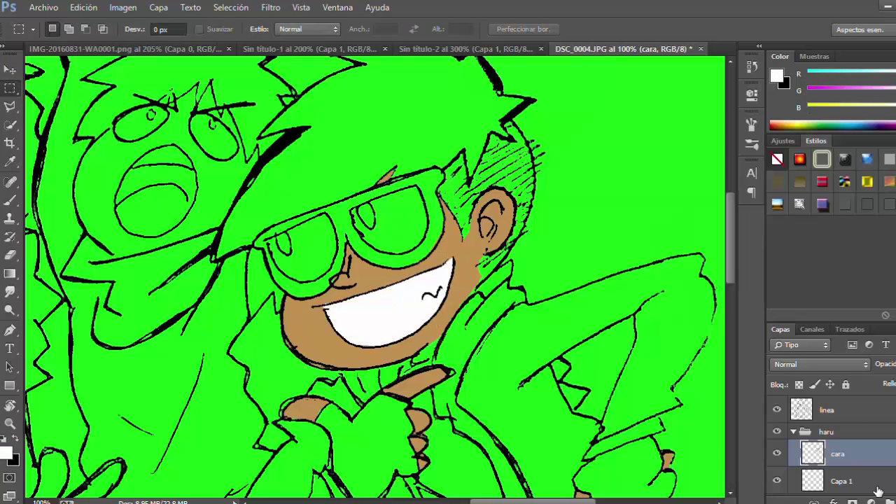
Step: Rename the layer below cara as lentes
click(875, 490)
double_click(844, 481)
text(lentes)
key(Return)
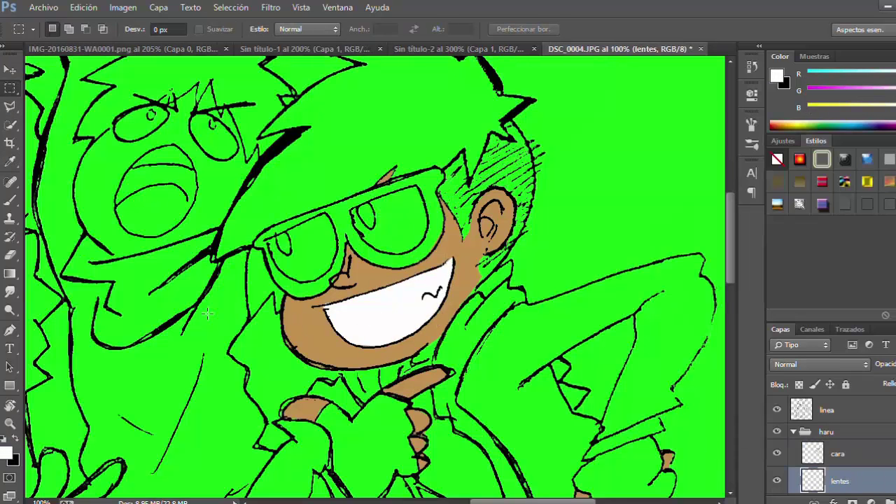
key(b)
key(x)
drag(315, 290, 284, 246)
key(ctrl+z)
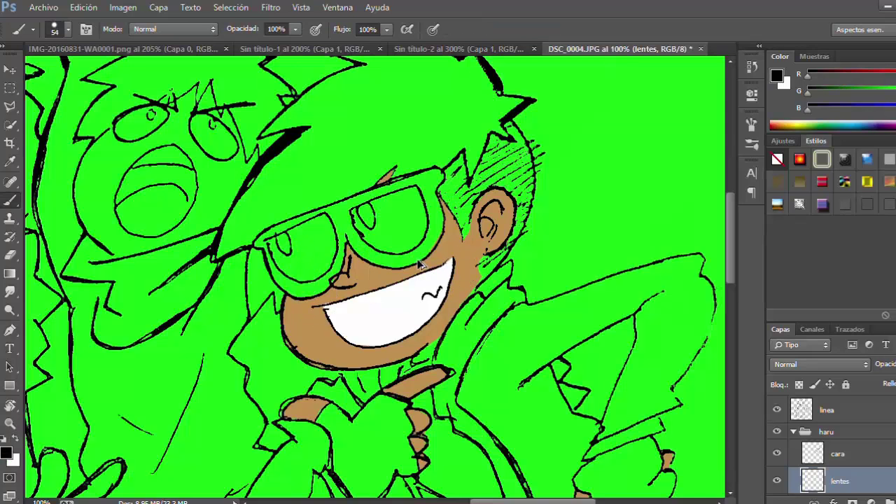
Step: On the cara layer, outline the insides of both lenses with the polygonal lasso and fill them with white
click(816, 452)
key(x)
key(l)
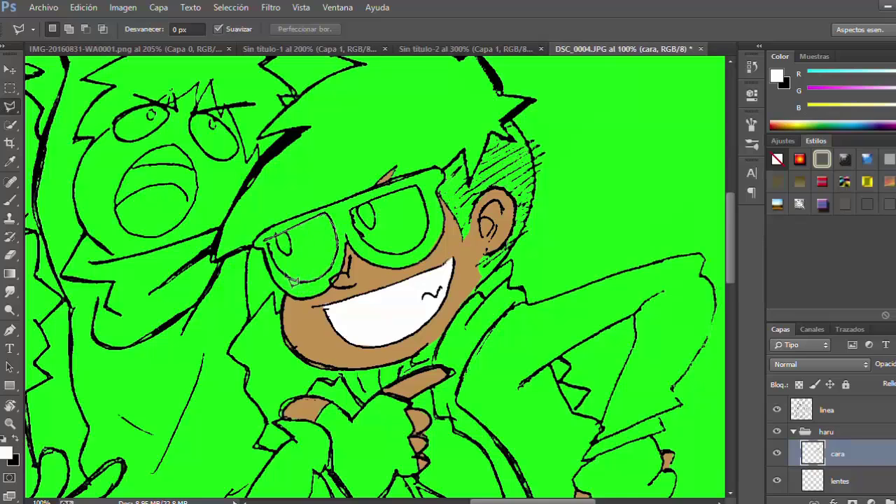
click(264, 240)
shift+click(351, 211)
click(359, 235)
click(374, 248)
click(396, 254)
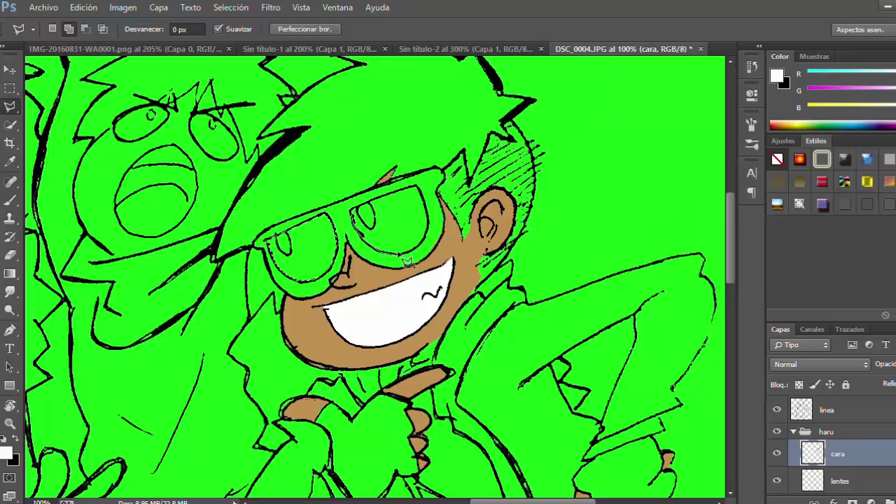
click(416, 243)
click(426, 219)
click(418, 186)
click(351, 210)
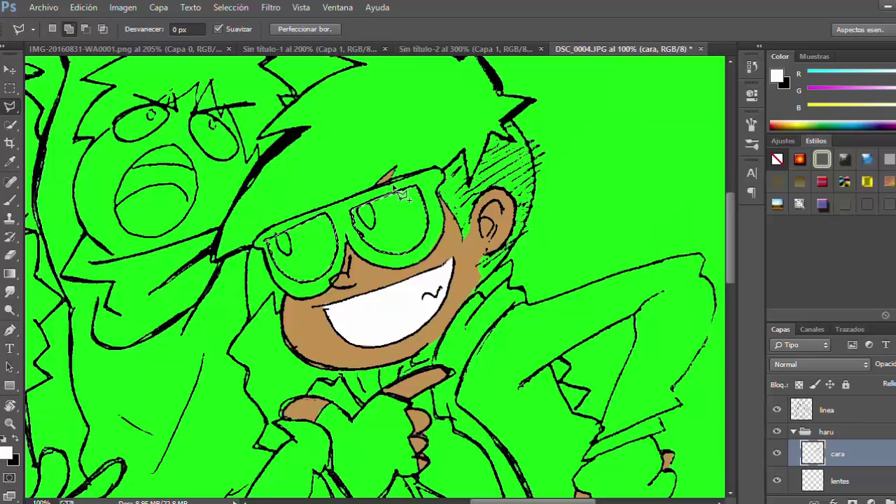
key(alt+BackSpace)
key(ctrl+d)
Step: Paint both pupils black with a 12 px brush
key(b)
key(x)
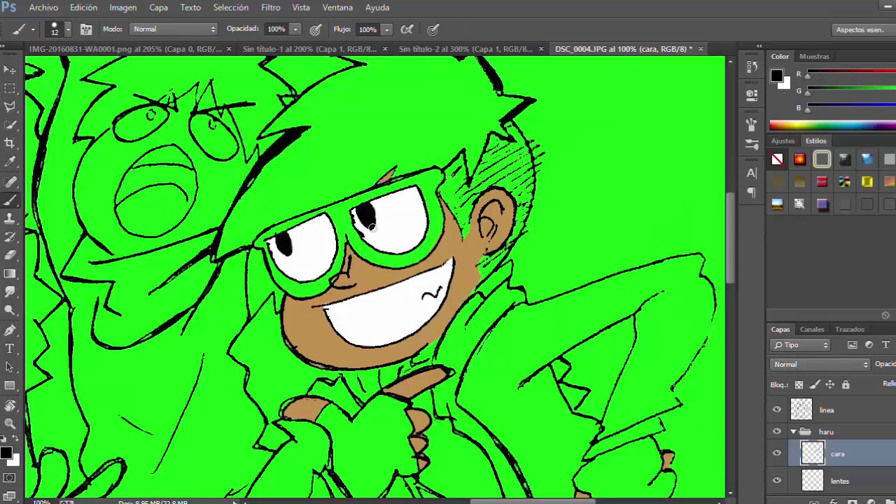
Step: On the lentes layer, paint the curved rims and bridge of the glasses black with a 27 px brush
click(826, 481)
key(bracketright)
key(bracketright)
key(bracketright)
mouse_move(289, 283)
mouse_down()
mouse_move(331, 279)
mouse_move(356, 231)
mouse_move(378, 261)
mouse_move(410, 269)
mouse_move(430, 247)
mouse_move(434, 204)
mouse_move(297, 285)
mouse_move(306, 293)
mouse_move(285, 278)
mouse_move(363, 244)
mouse_move(417, 238)
mouse_up()
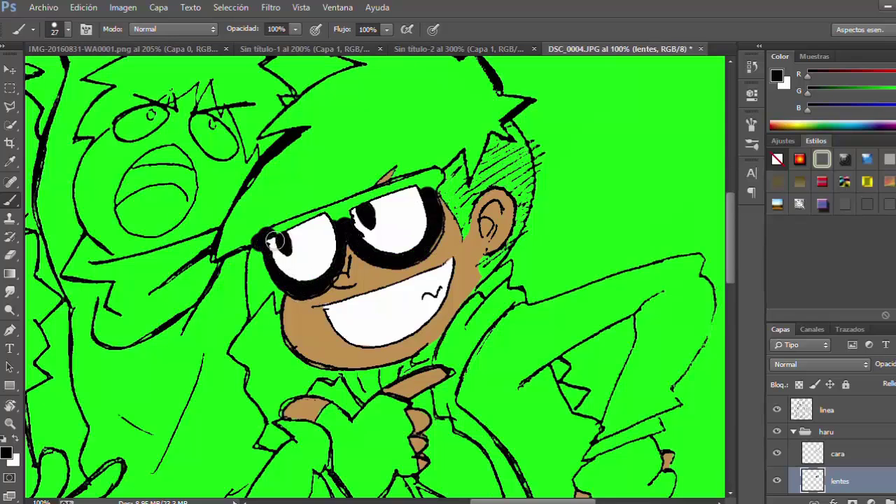
drag(295, 217, 335, 211)
key(ctrl+z)
Step: Outline the straight upper edge of the glasses frame with the polygonal lasso, fill it with black and deselect it
click(10, 107)
click(412, 177)
click(301, 216)
click(316, 248)
click(405, 228)
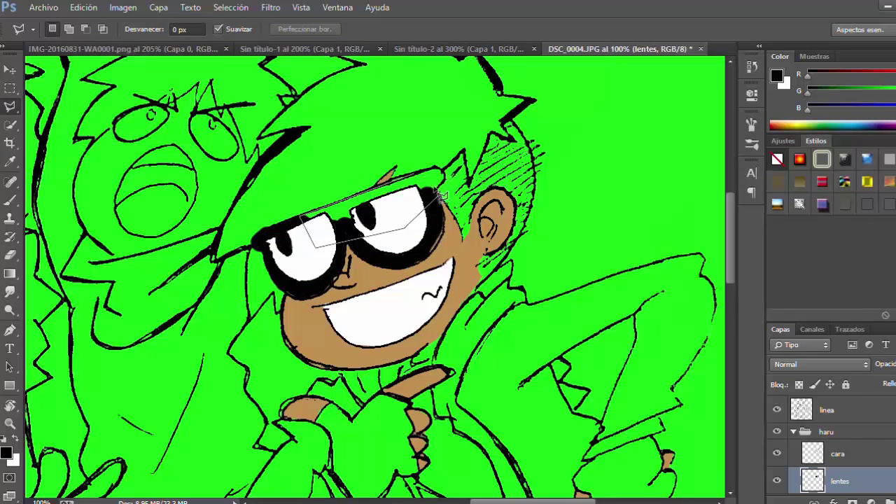
double_click(441, 170)
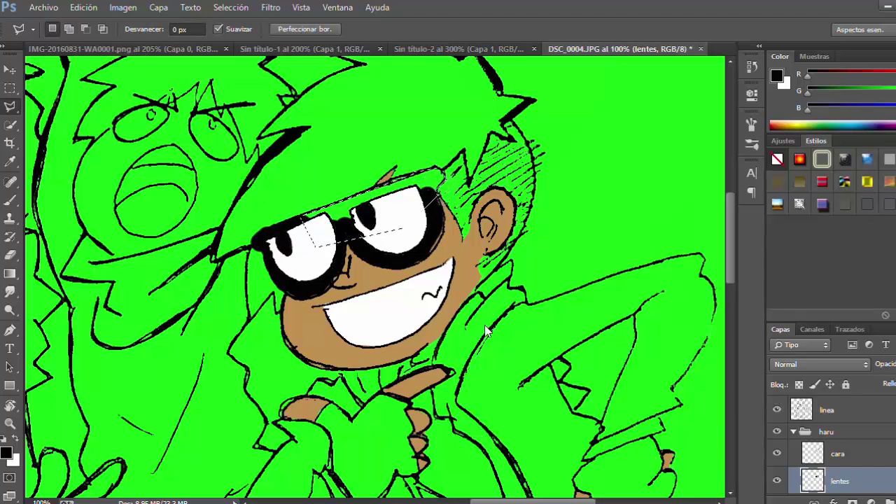
click(10, 88)
click(105, 201)
Step: Add a layer named cabello directly below lentes
click(10, 255)
click(838, 454)
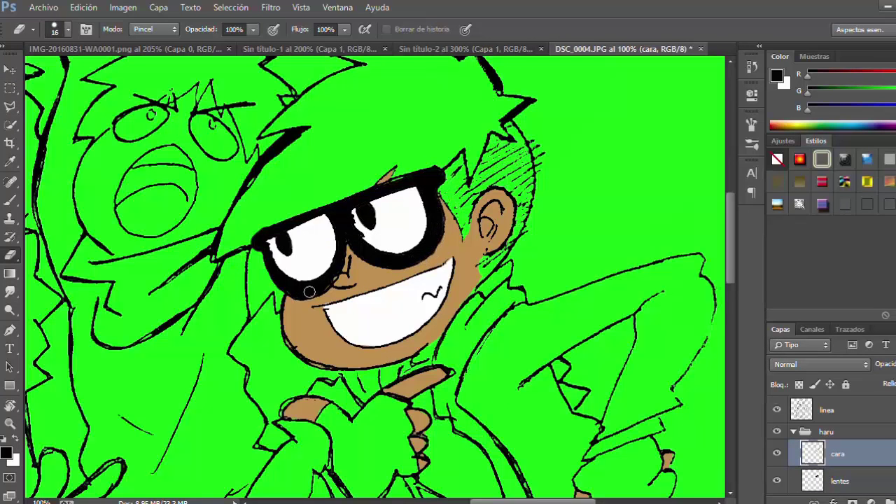
key(alt+bracketleft)
key(alt+bracketleft)
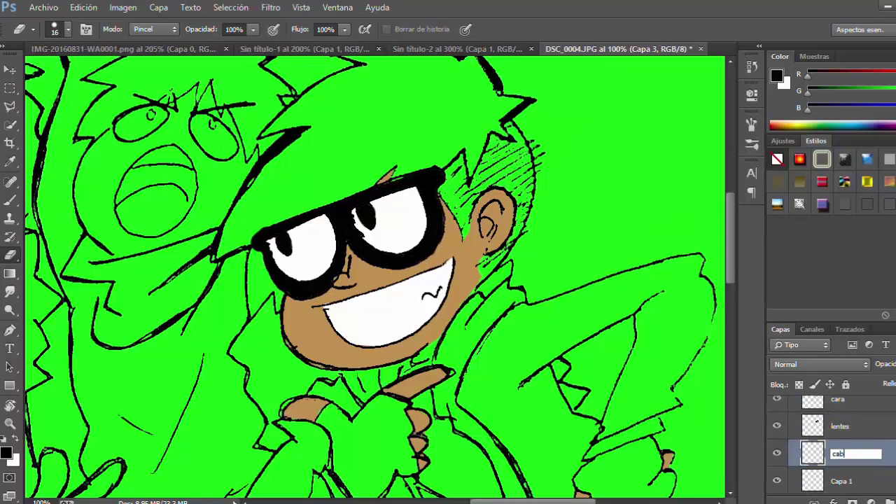
Step: Outline the whole hair shape, including the shaved side behind the ear, with the polygonal lasso
click(11, 105)
click(211, 260)
click(252, 243)
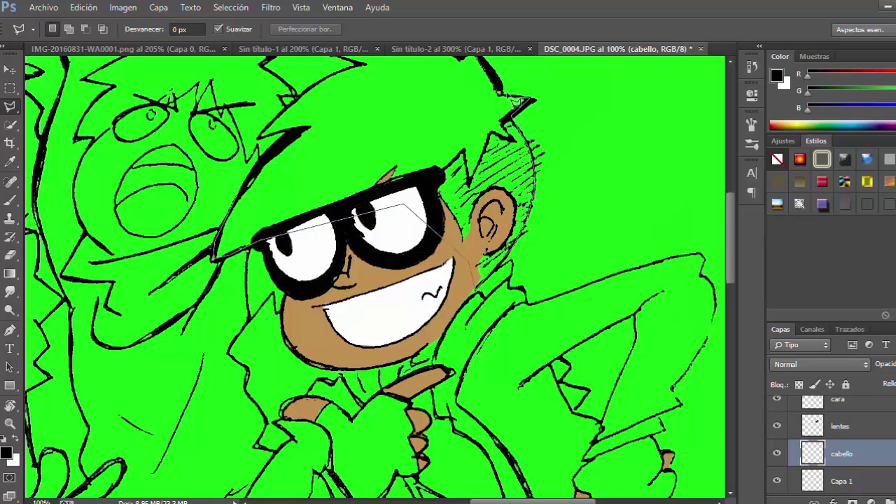
scroll(514, 101, up, 3)
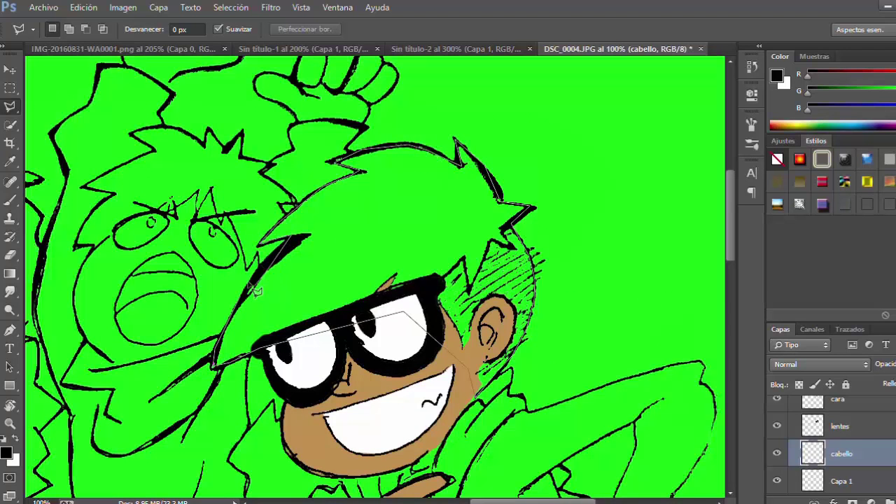
click(252, 288)
Step: Fill the hair selection with a gradient from black to dark gray toward the ear and deselect it
click(6, 453)
key(Return)
click(5, 273)
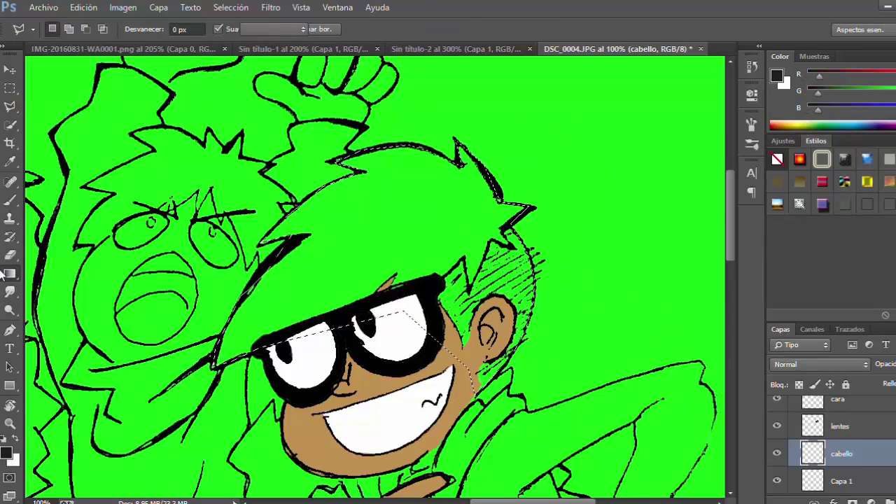
drag(508, 257, 302, 210)
key(ctrl+alt+z)
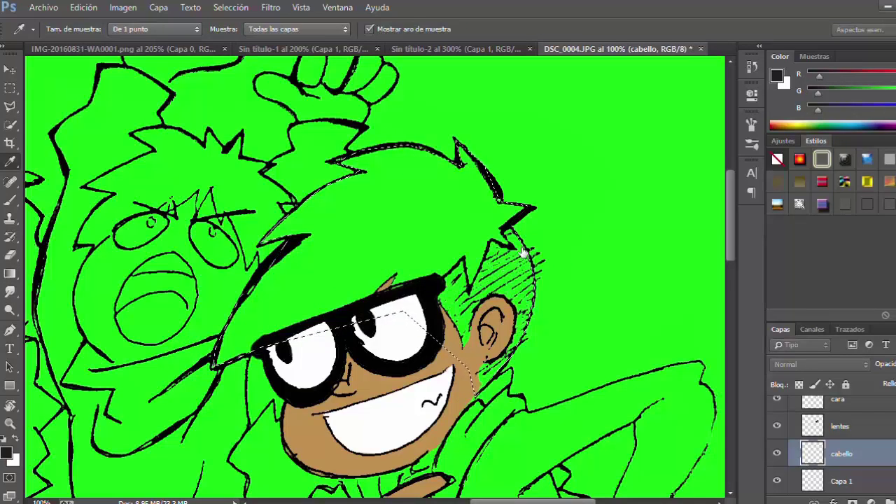
drag(299, 290, 500, 294)
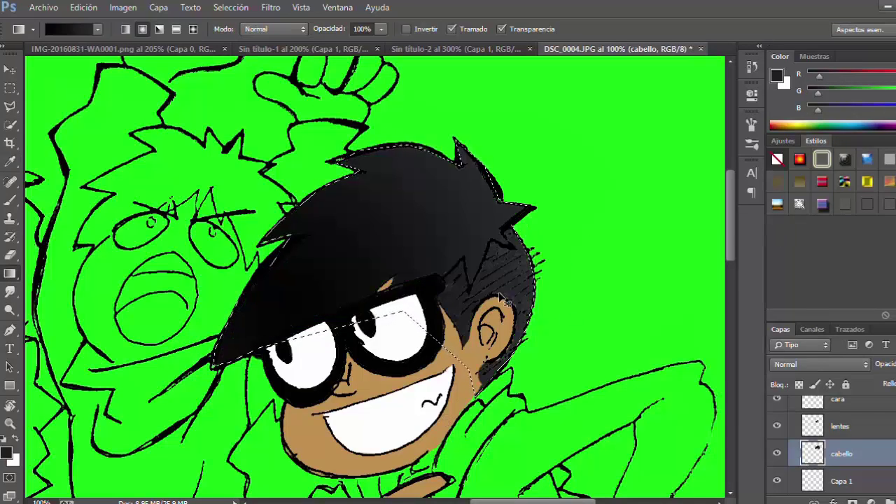
scroll(400, 326, down, 3)
click(10, 91)
click(482, 354)
Step: On the cara layer, sample the brown skin tone and paint the small neck gap below the jaw
scroll(482, 355, down, 6)
click(842, 403)
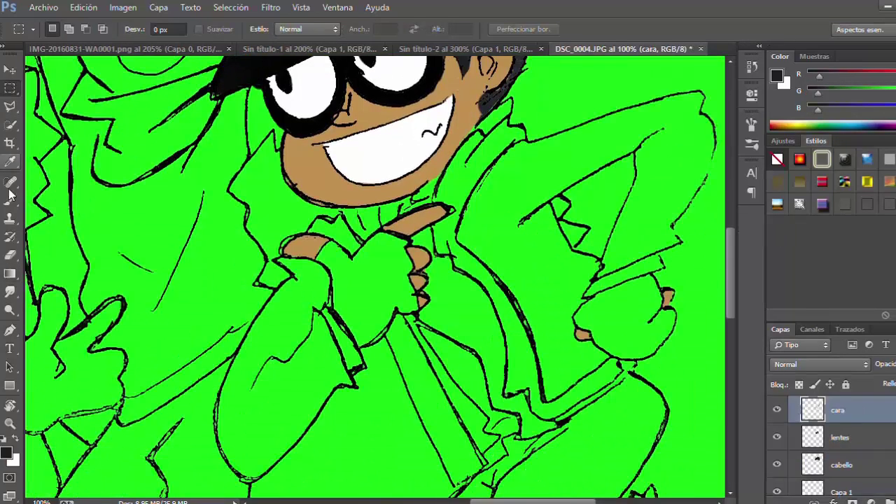
click(10, 198)
alt+click(390, 203)
scroll(848, 456, down, 3)
scroll(848, 455, up, 2)
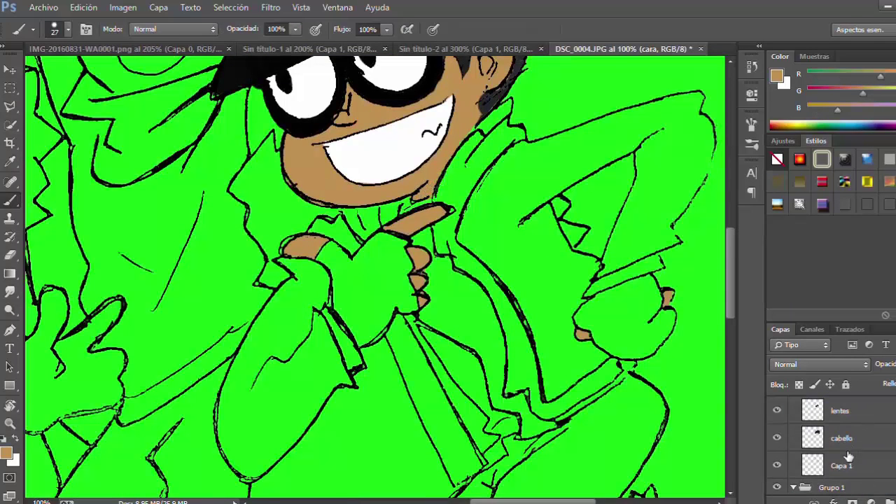
Step: Add a layer named camarra directly below cabello
click(846, 464)
click(895, 502)
double_click(846, 466)
text(camarra)
key(Return)
Step: Outline the jacket's hanging sleeve, collar, front strip, and the body with the bent upper arm using the polygonal lasso
key(l)
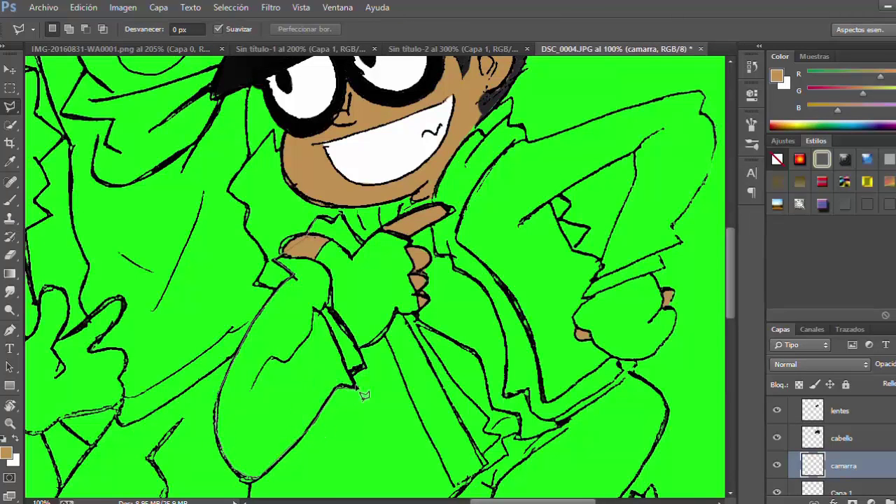
double_click(350, 231)
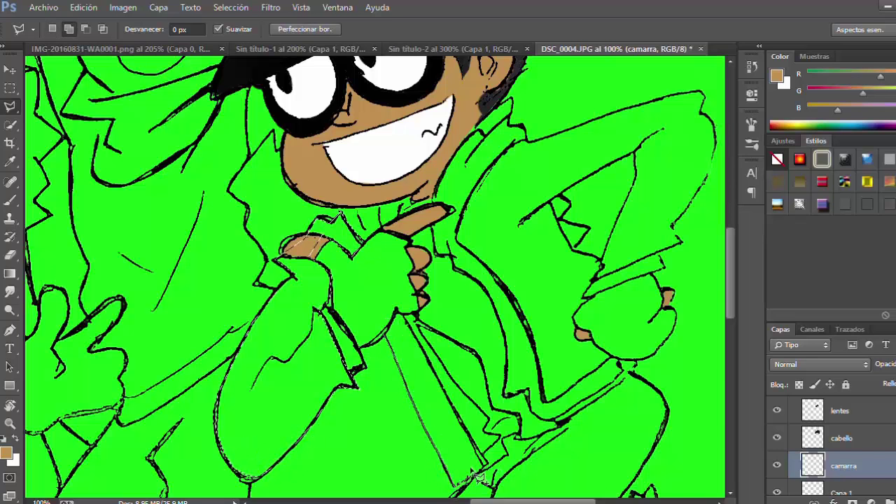
click(391, 339)
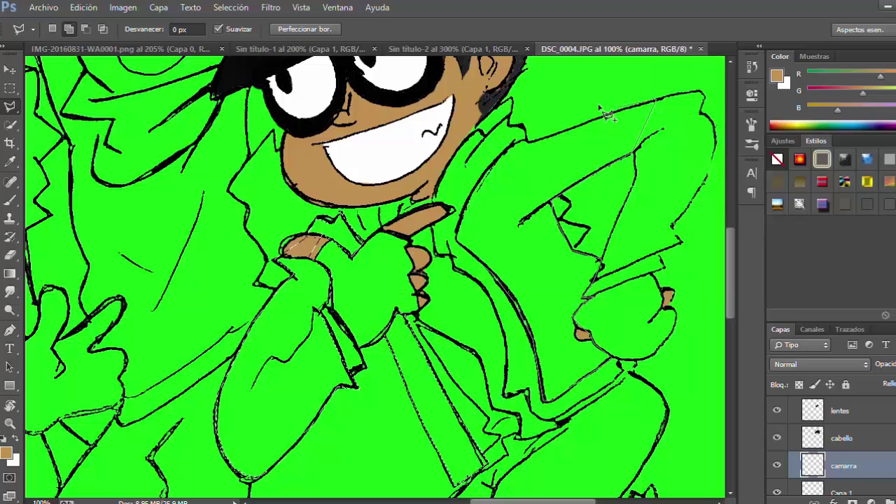
click(458, 215)
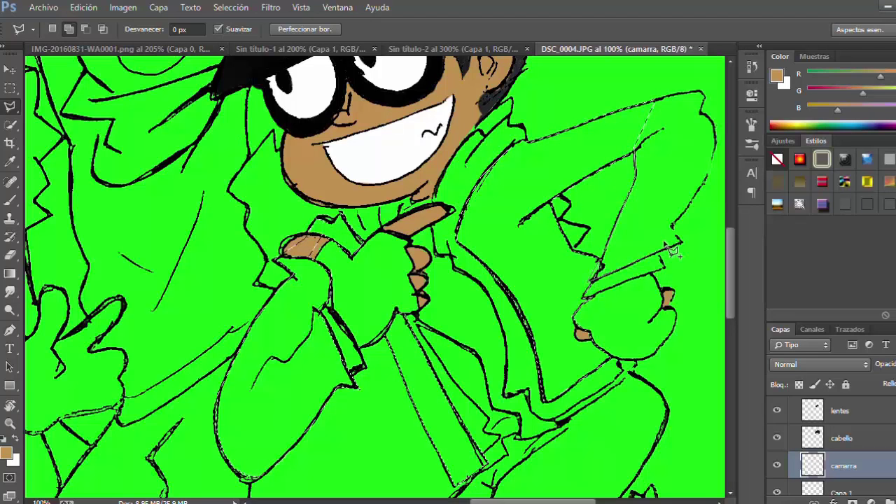
Step: Add the forearm of the bent jacket sleeve to the polygonal lasso selection
click(681, 242)
click(673, 227)
click(707, 176)
click(715, 139)
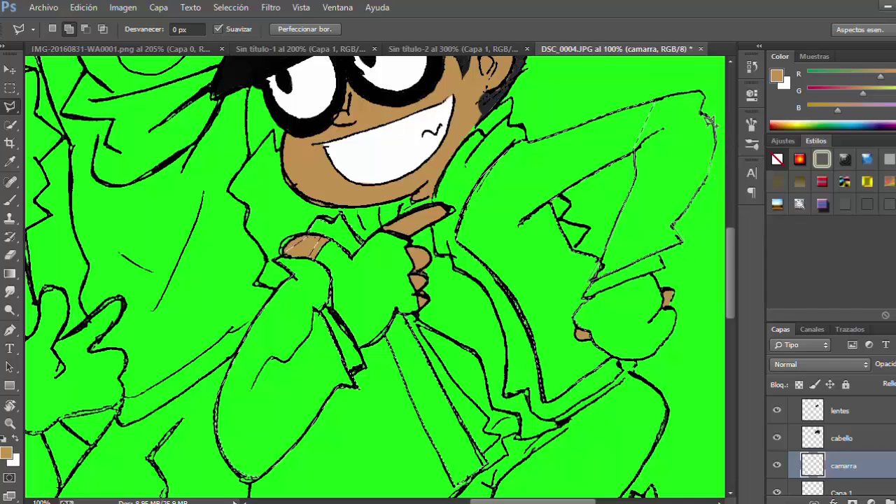
click(703, 112)
click(702, 93)
double_click(648, 107)
Step: Add the narrow jacket panel beside the front strip to the selection
scroll(494, 240, down, 5)
scroll(495, 242, up, 3)
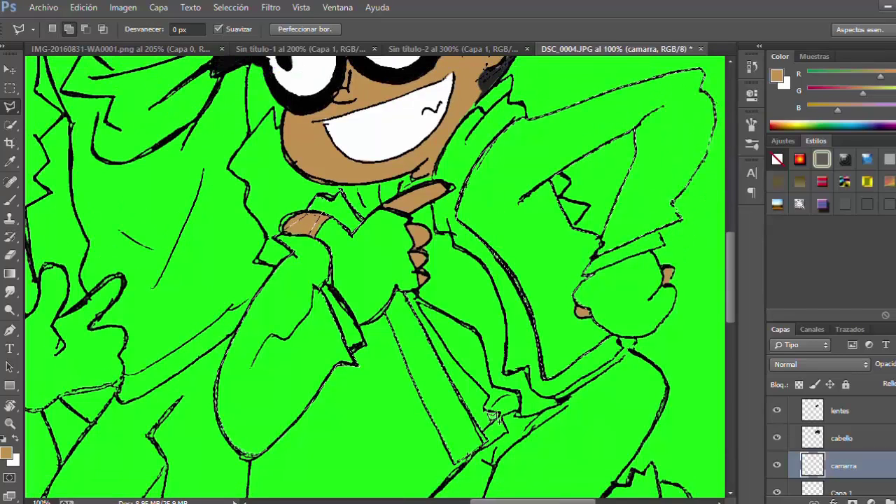
click(488, 360)
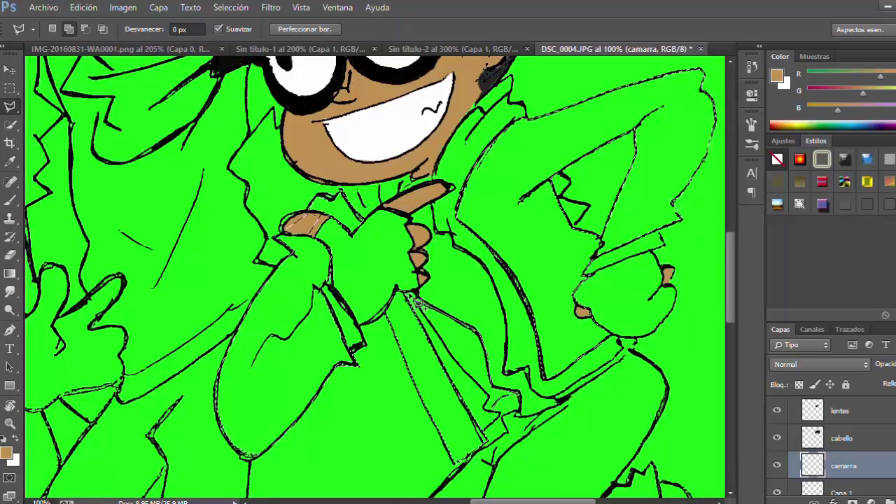
click(492, 386)
double_click(489, 404)
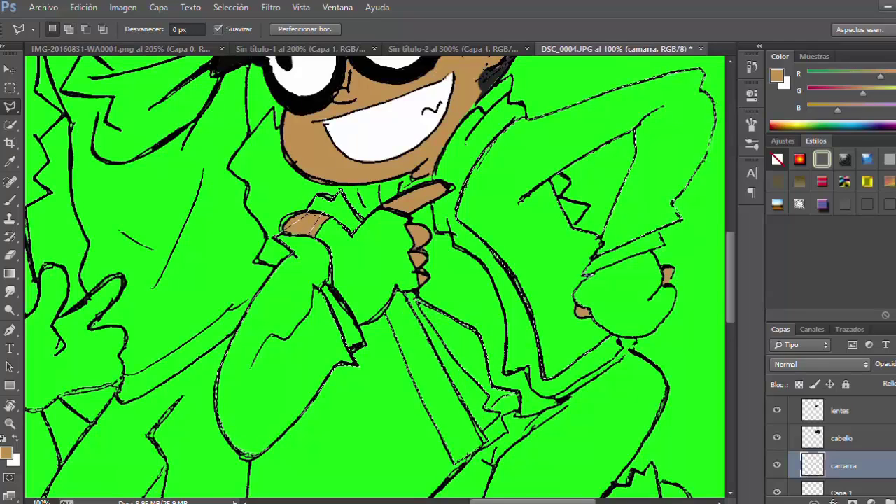
Step: Fill the selected jacket areas with black and deselect them
key(d)
key(alt+BackSpace)
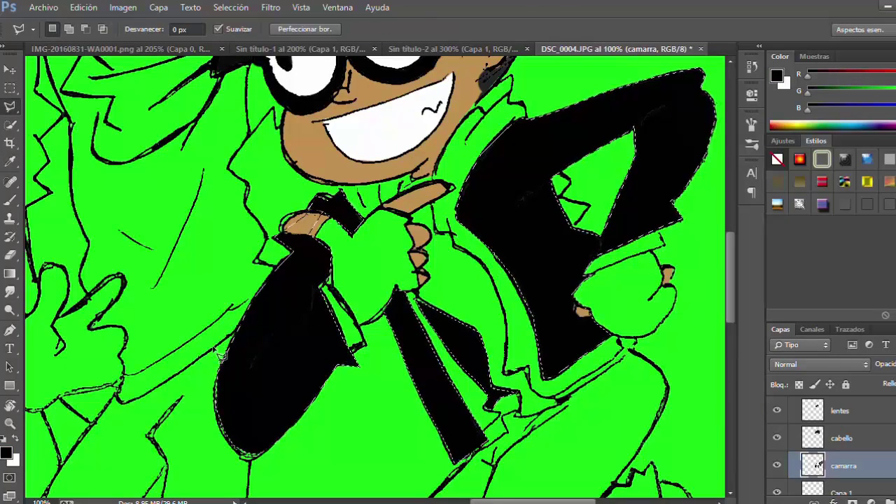
click(10, 88)
click(436, 326)
Step: Add a layer named sudadera directly below camarra
click(836, 491)
click(895, 502)
double_click(844, 466)
text(sudadera)
key(Return)
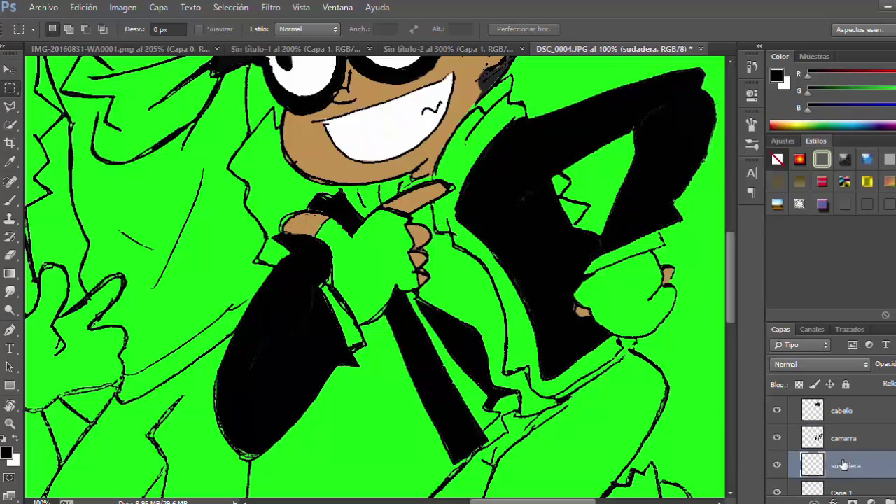
Step: Outline the sweatshirt's neck and central strip with the polygonal lasso, leaving the hand out of the selection
key(l)
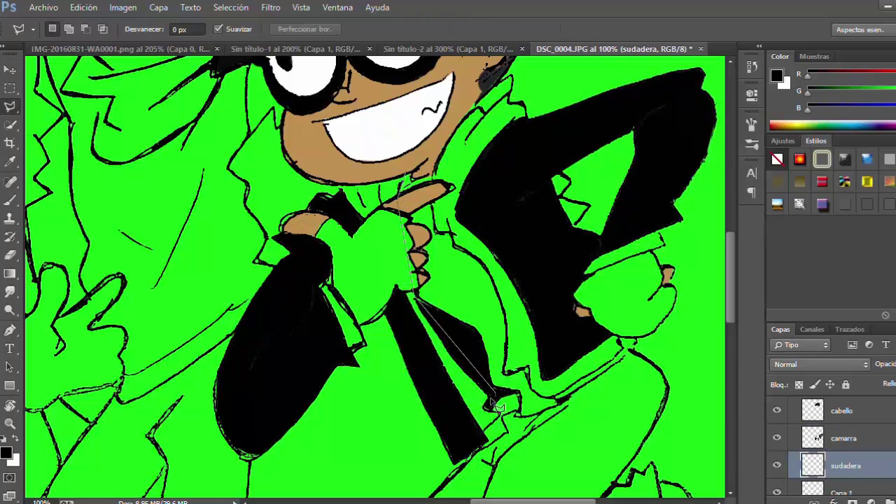
click(343, 174)
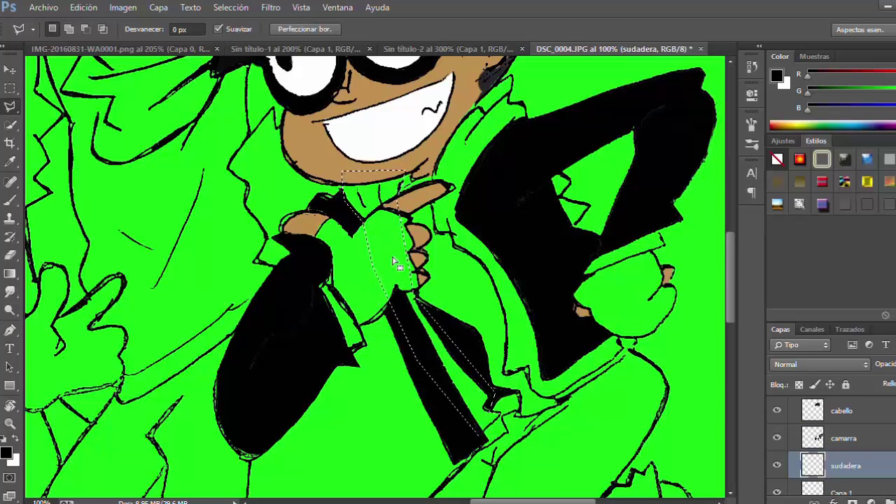
click(418, 289)
click(403, 200)
click(363, 223)
key(z)
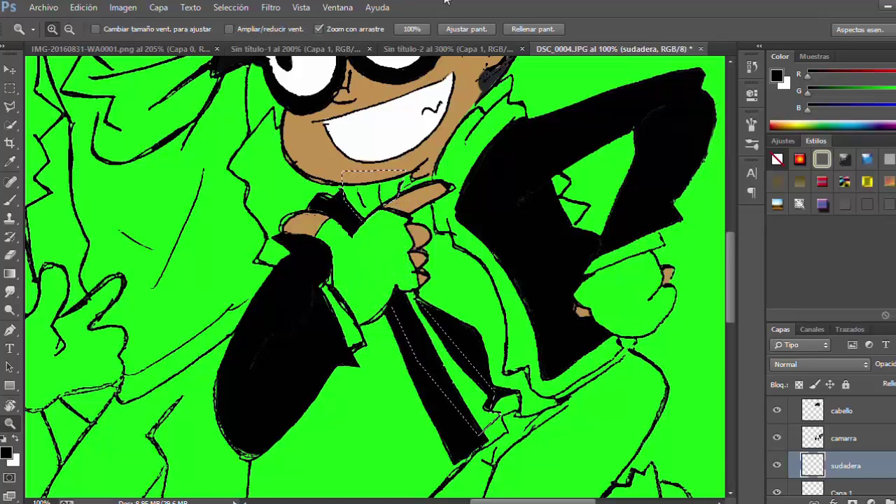
Step: Add the sweatshirt cuff below the raised hand to the selection
key(l)
shift+click(324, 282)
click(341, 359)
click(294, 274)
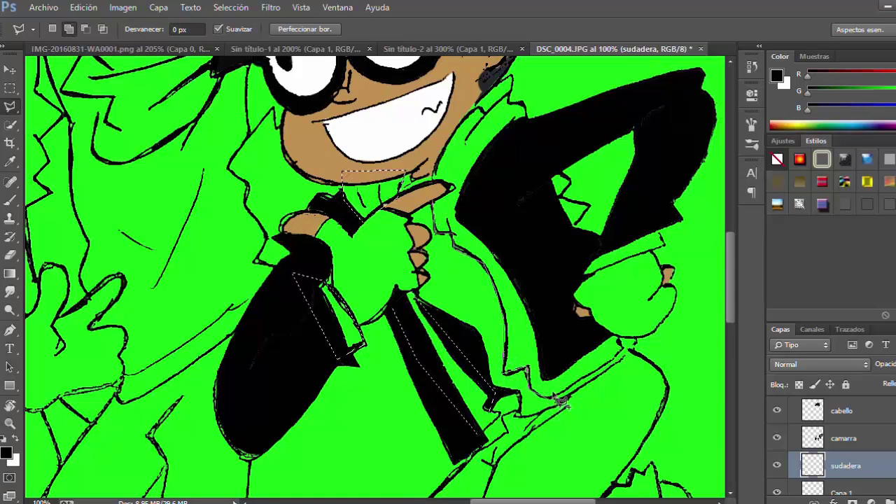
Step: Add the sweatshirt's hood, front edge, hem, elbow spikes and the bent arm's cuff to the selection
click(587, 335)
click(559, 308)
click(558, 264)
click(584, 278)
click(665, 245)
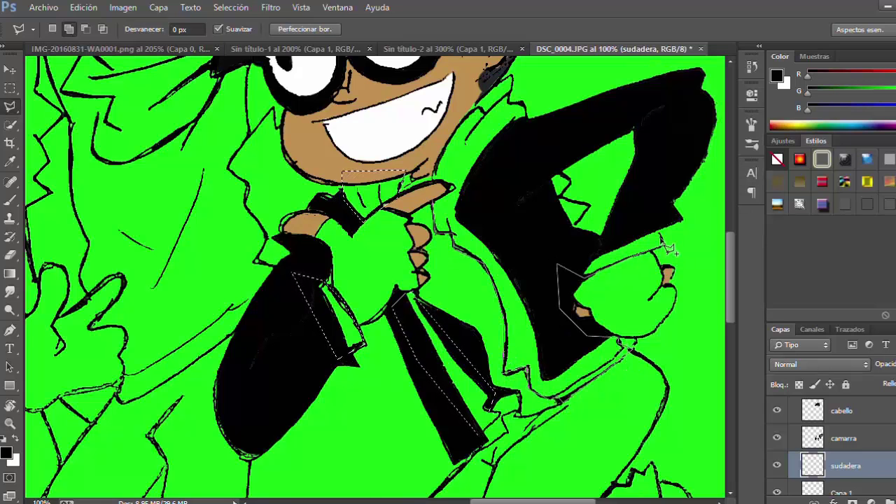
click(658, 224)
click(569, 246)
click(535, 184)
click(574, 226)
click(590, 204)
click(563, 199)
click(571, 183)
click(552, 160)
click(525, 107)
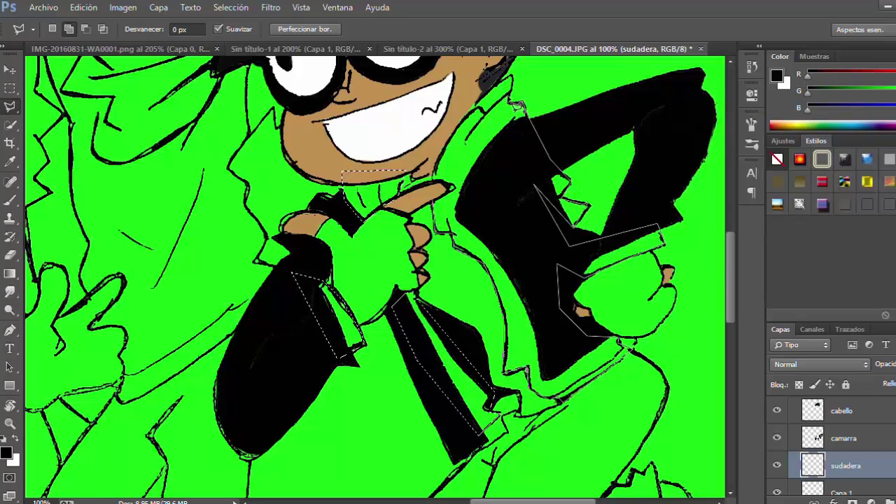
click(510, 102)
click(512, 77)
click(435, 144)
click(433, 201)
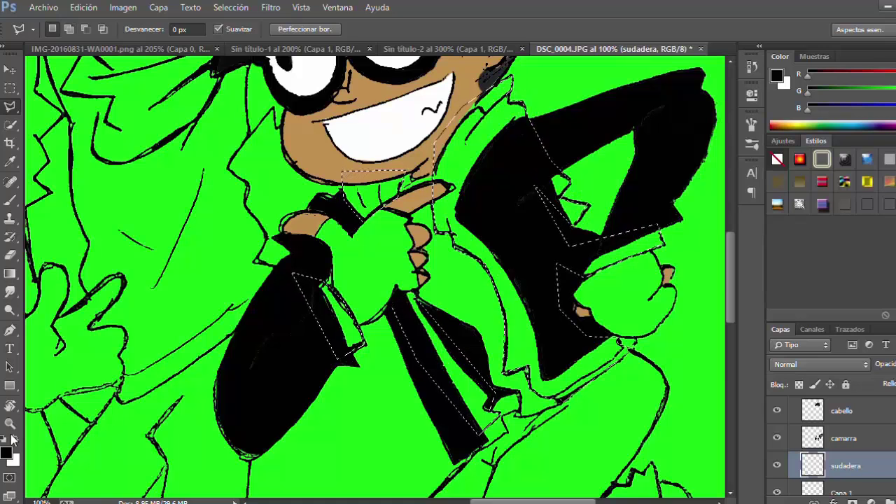
Step: Fill the selected sweatshirt areas with light gray and drop that selection
click(15, 439)
click(7, 453)
click(447, 282)
click(580, 256)
key(alt+BackSpace)
click(10, 88)
drag(26, 93, 147, 166)
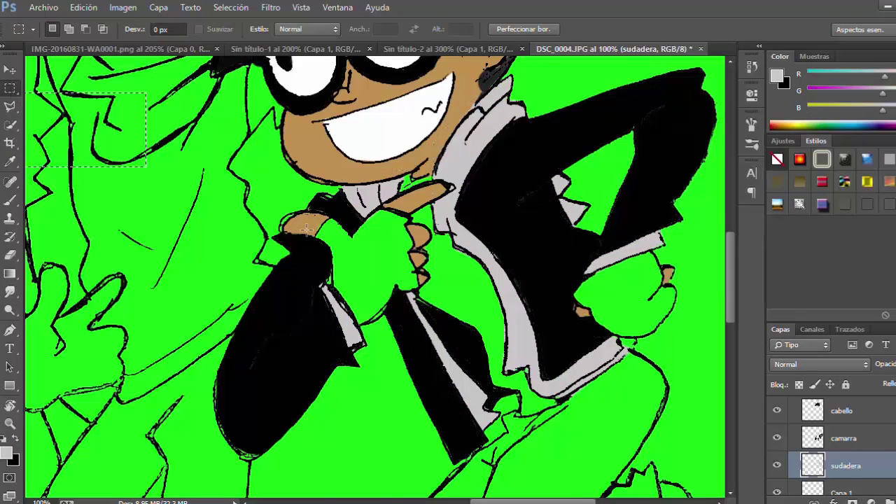
Step: Add a layer named guantes y zapatos directly below sudadera and clear the remaining selection
scroll(853, 437, down, 3)
click(852, 437)
double_click(851, 439)
text(guantes y zapatos)
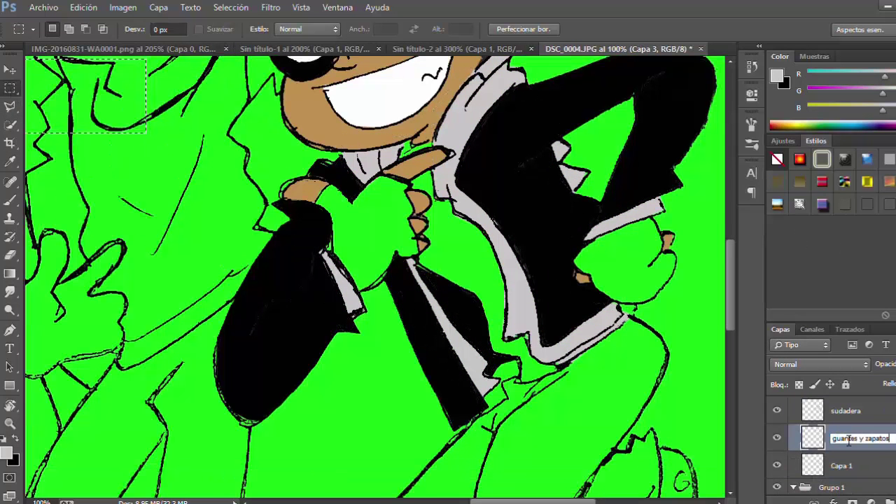
key(Return)
key(ctrl+d)
Step: Outline both gloved hands with the polygonal lasso
key(l)
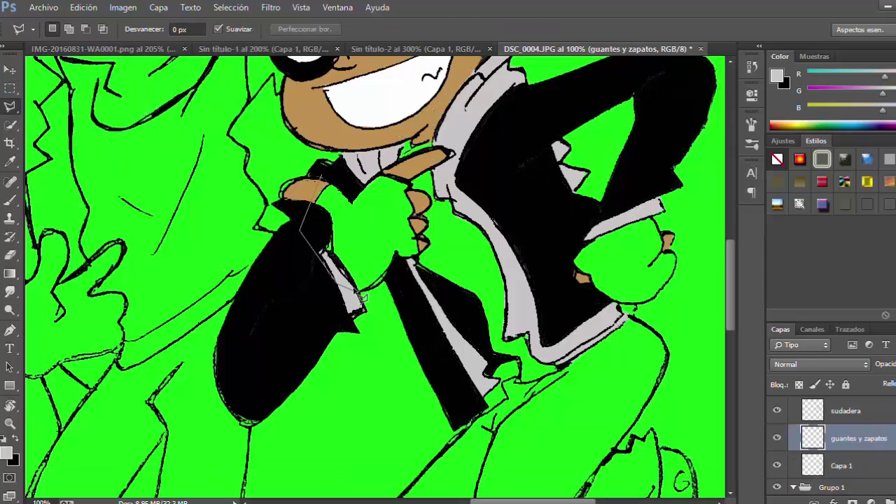
click(559, 233)
click(595, 306)
click(636, 304)
click(675, 260)
Step: Add the dark upper panel of the raised rear shoe to the glove selection with the polygonal lasso
scroll(639, 198, down, 6)
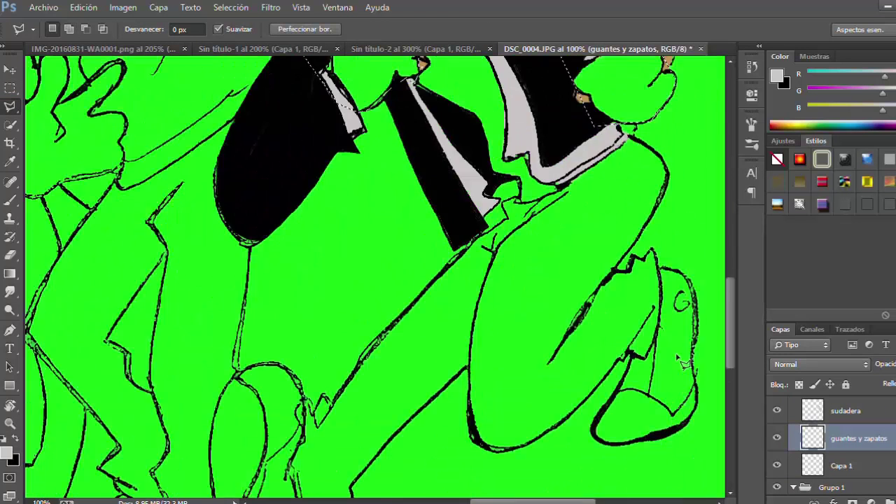
click(672, 379)
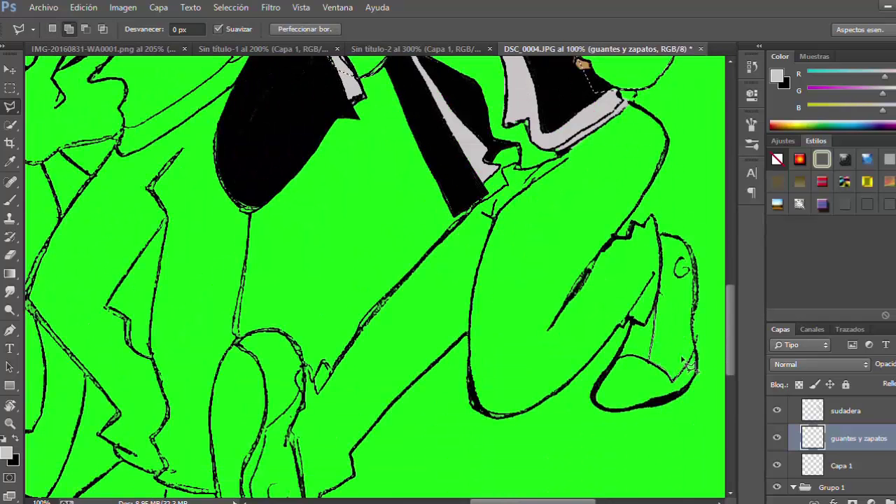
click(691, 323)
click(695, 280)
click(688, 245)
click(662, 235)
click(657, 293)
click(683, 371)
click(654, 379)
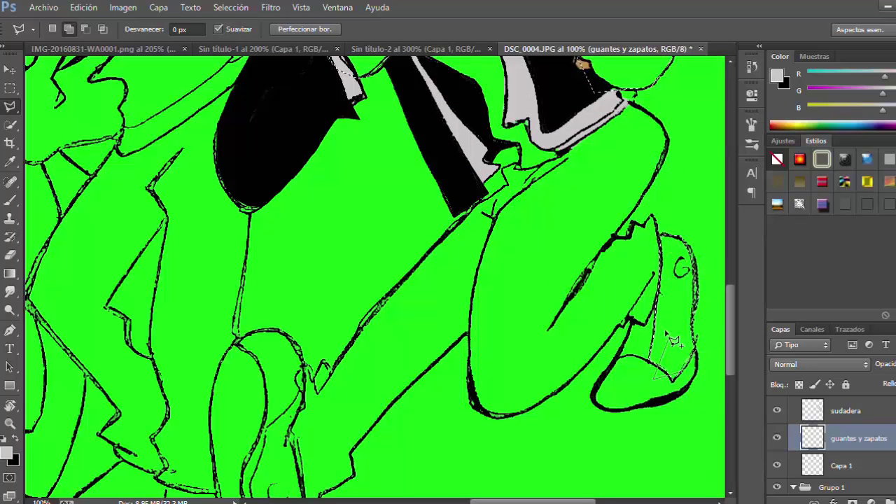
key(Escape)
Step: Add the side panel of the planted front shoe to the selection with the polygonal lasso
scroll(288, 391, down, 2)
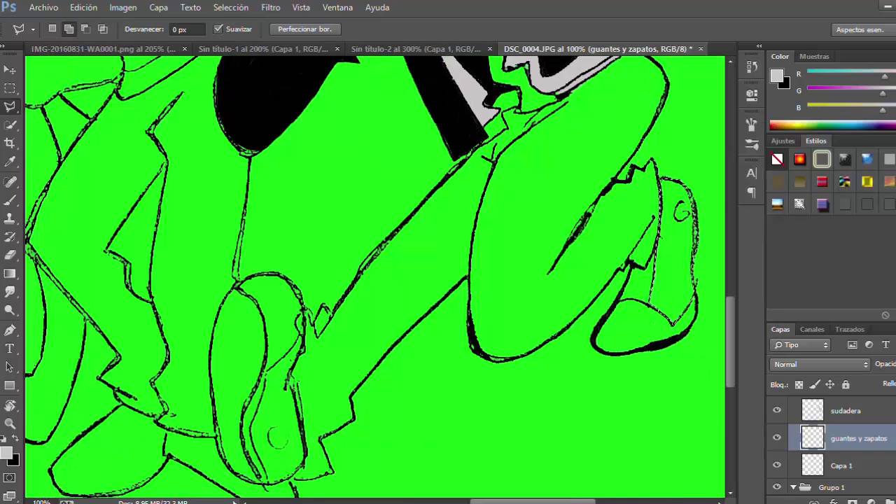
click(294, 387)
click(306, 458)
click(283, 480)
click(259, 477)
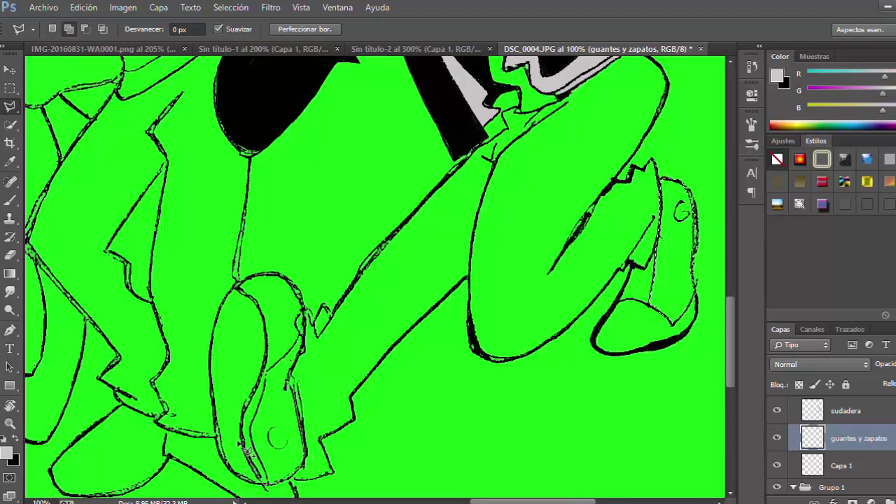
click(240, 444)
click(241, 412)
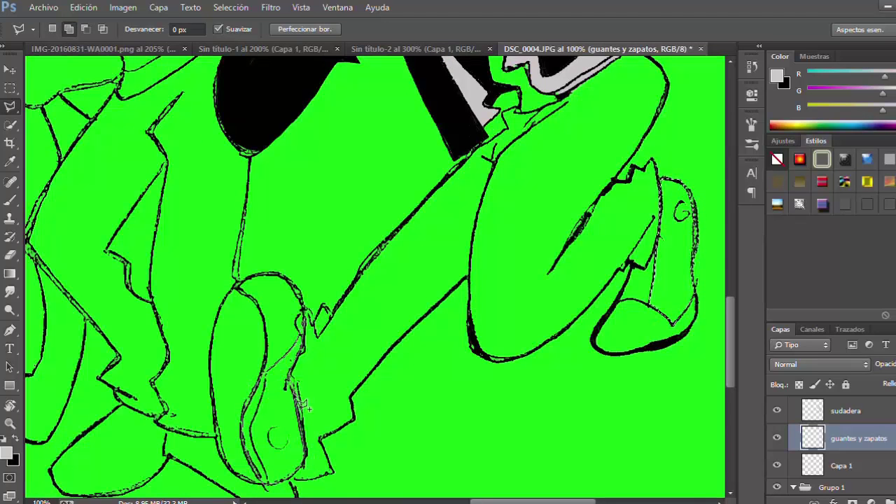
Step: Fill the selected gloves and shoe panels with dark grayish purple and drop the selection
scroll(295, 414, up, 5)
key(i)
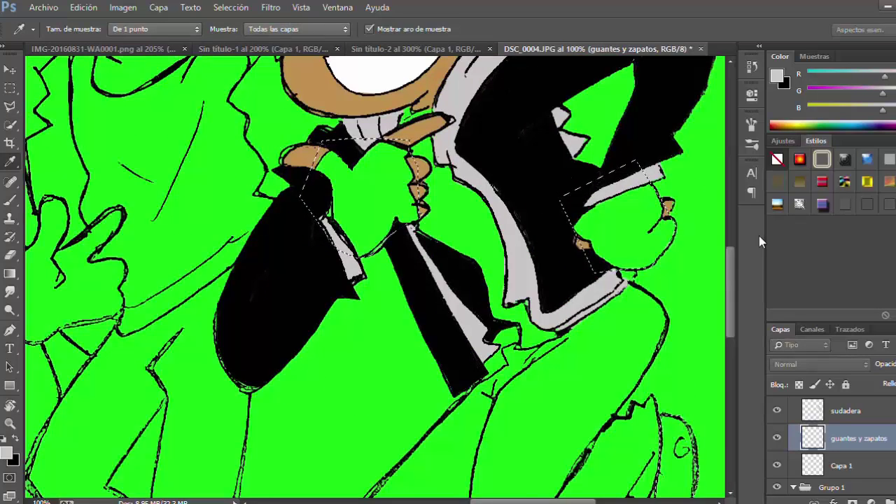
click(759, 236)
key(shift+F5)
key(Return)
click(9, 90)
key(ctrl+d)
click(10, 201)
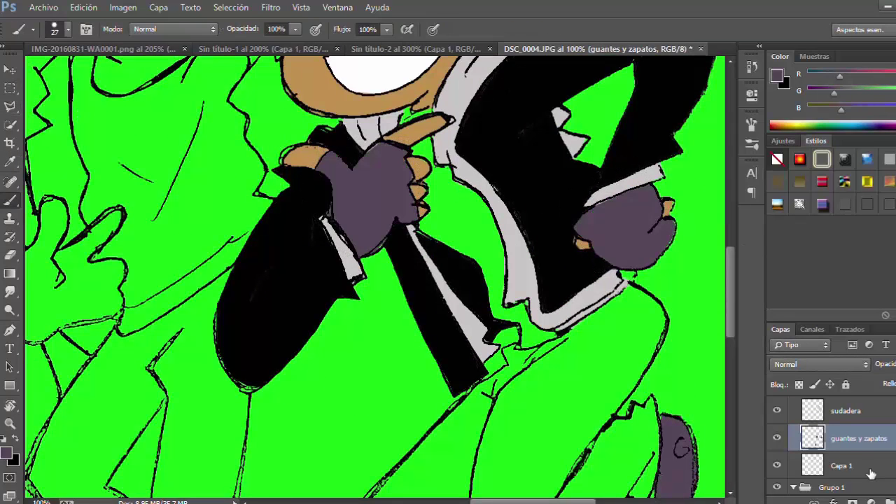
Step: Add a layer named playera directly below guantes y zapatos
click(842, 465)
click(890, 501)
double_click(841, 466)
text(playera)
key(Return)
Step: Paint the shirt visible inside the open jacket crimson, from the collar down to the hem
click(6, 453)
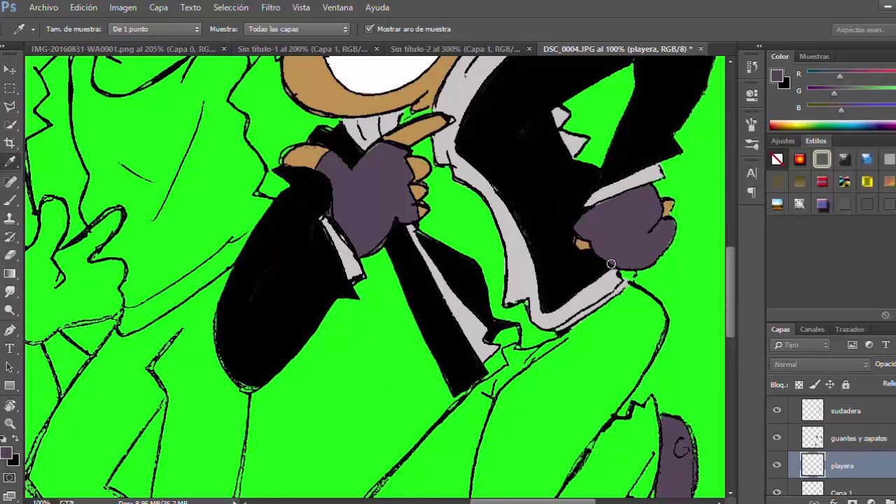
key(b)
mouse_move(478, 256)
mouse_down()
mouse_move(459, 121)
mouse_move(500, 159)
mouse_move(535, 315)
mouse_move(570, 352)
mouse_move(546, 328)
mouse_up()
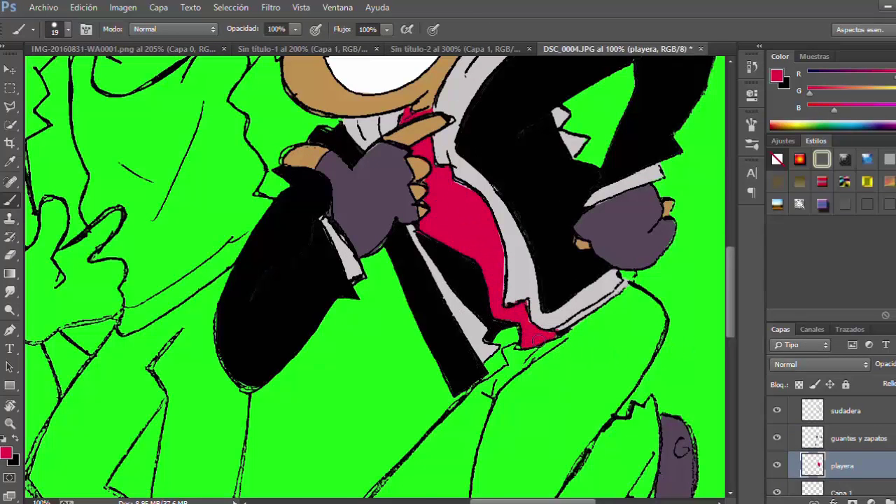
Step: Add a layer named pantalon directly below playera
scroll(622, 326, down, 6)
scroll(626, 319, up, 4)
click(850, 488)
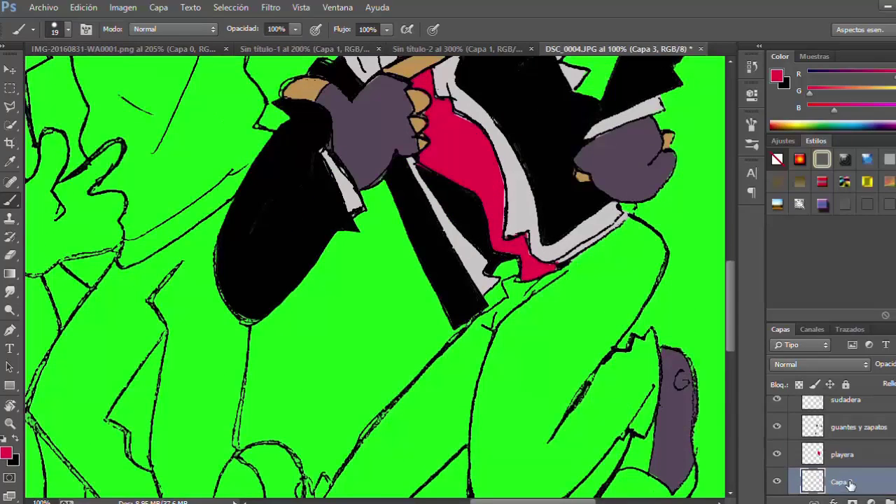
text(pantalon)
key(Return)
Step: Outline both trouser legs, including the jagged cuffs, with the polygonal lasso
key(l)
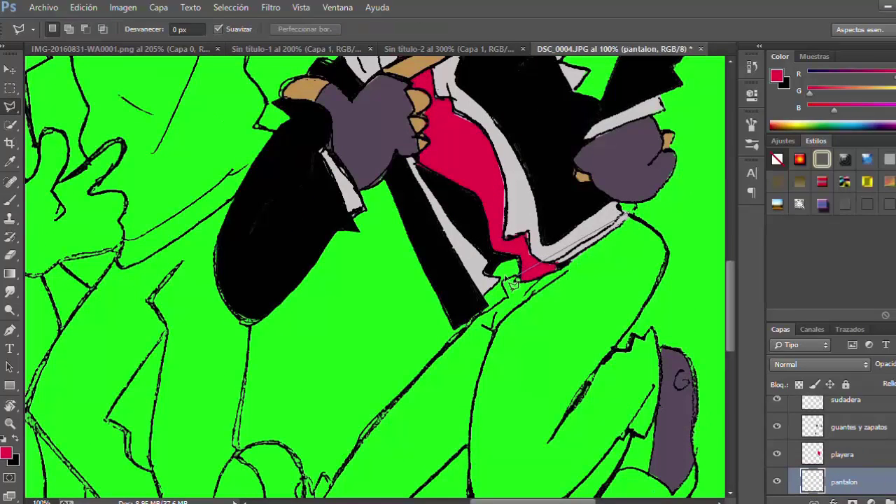
scroll(417, 394, down, 5)
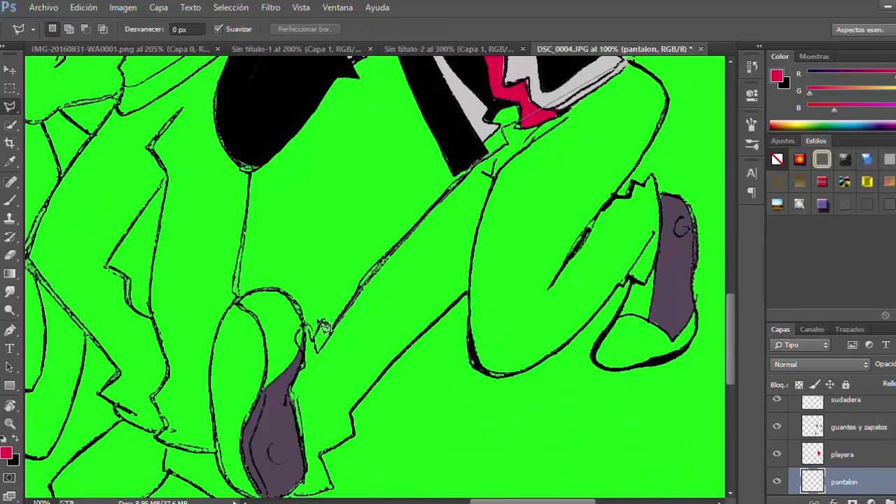
scroll(294, 490, down, 1)
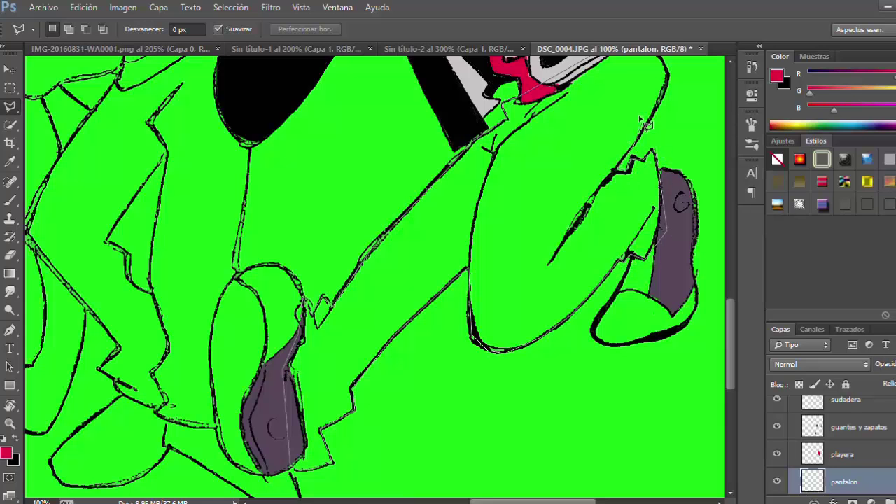
click(667, 80)
scroll(666, 28, up, 2)
click(635, 89)
scroll(182, 336, down, 1)
Step: Fill the selected trousers with muted dark green and drop the selection
click(10, 162)
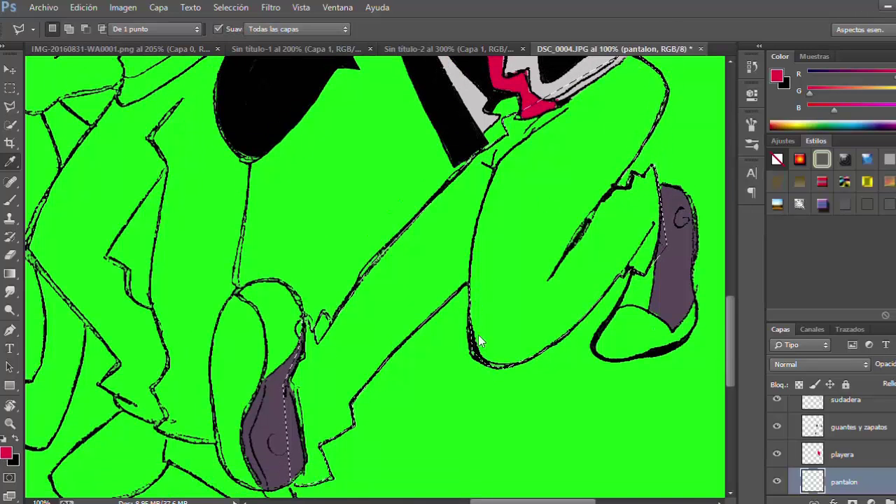
click(690, 226)
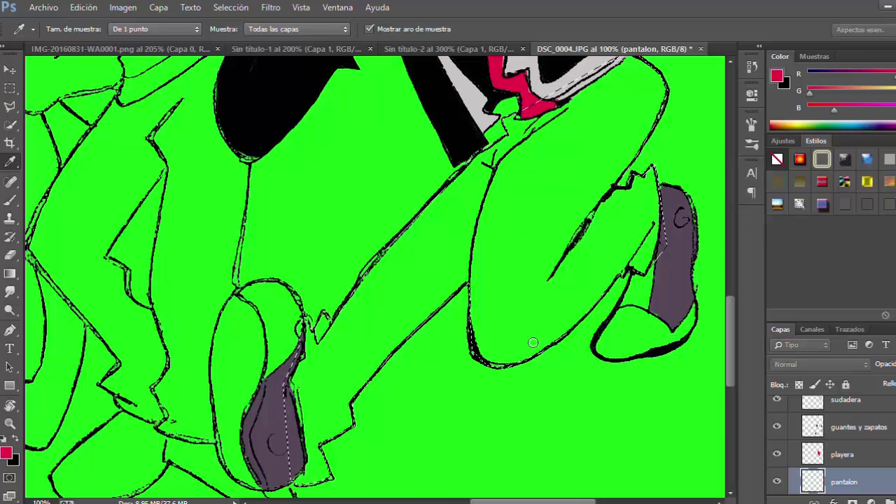
key(Return)
right_click(489, 230)
click(546, 431)
key(Return)
key(m)
click(671, 427)
scroll(670, 427, down, 3)
Step: Paint the remaining parts of both shoes pale gray-green and restore the trouser green on the overpainted cuff
key(i)
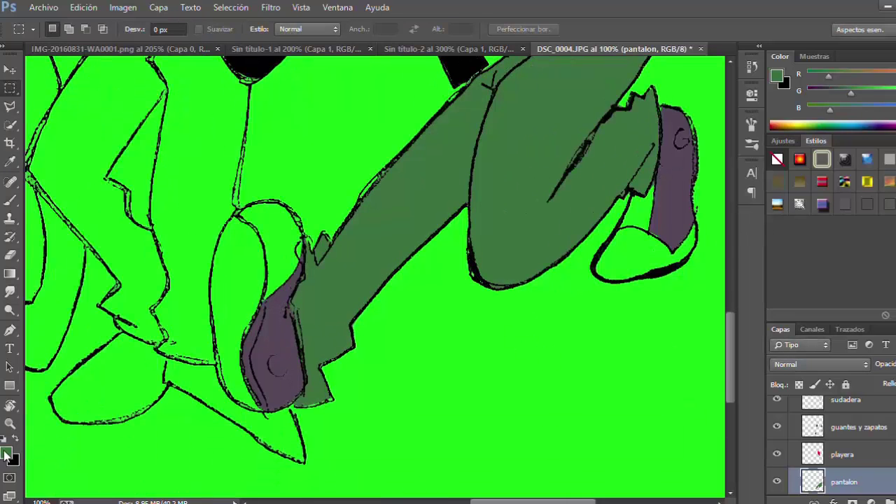
key(b)
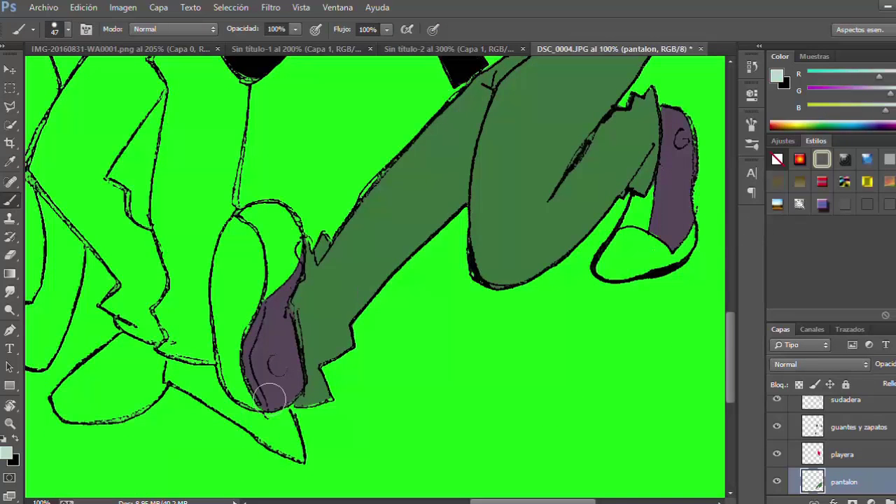
mouse_move(247, 387)
mouse_down()
mouse_move(238, 266)
mouse_move(235, 332)
mouse_up()
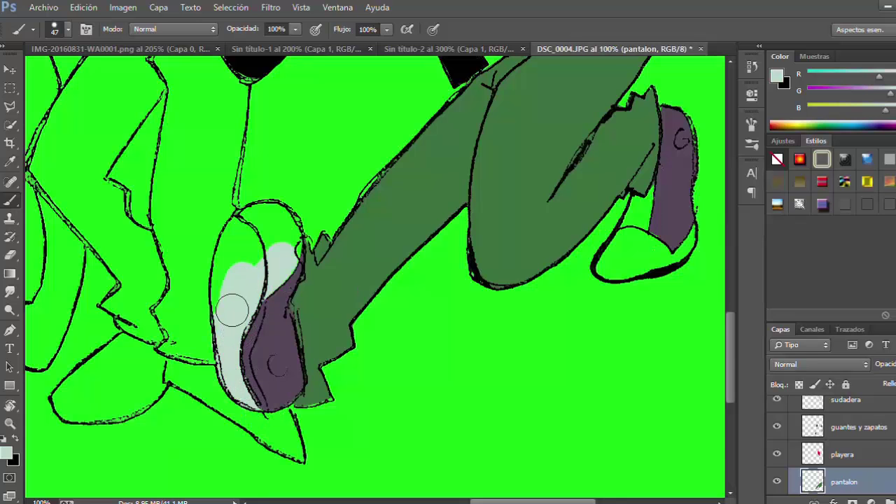
mouse_move(236, 295)
mouse_down()
mouse_move(256, 240)
mouse_move(278, 227)
mouse_move(297, 259)
mouse_up()
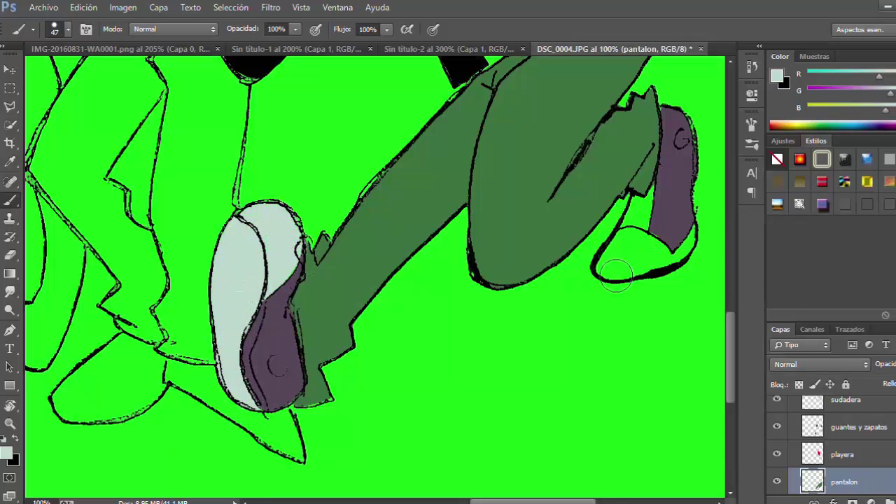
mouse_move(616, 276)
mouse_down()
mouse_move(662, 254)
mouse_move(654, 230)
mouse_move(648, 244)
mouse_move(678, 259)
mouse_move(636, 276)
mouse_move(691, 249)
mouse_up()
scroll(501, 233, up, 2)
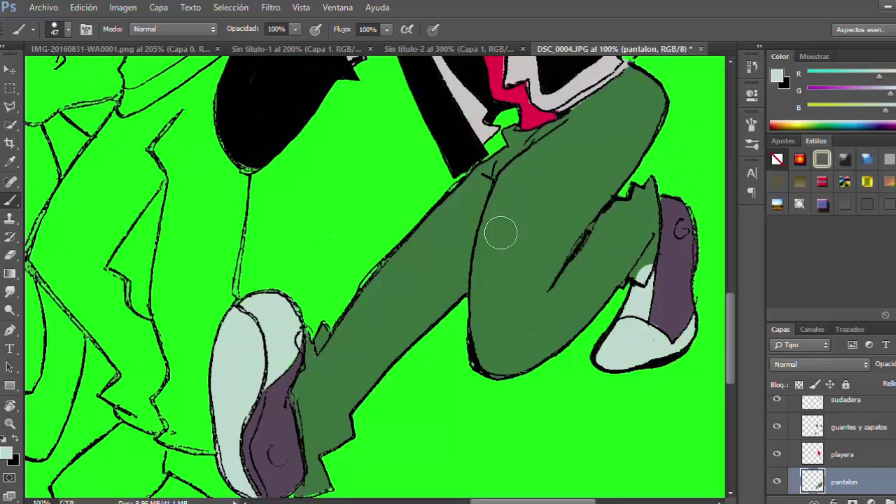
alt+click(516, 296)
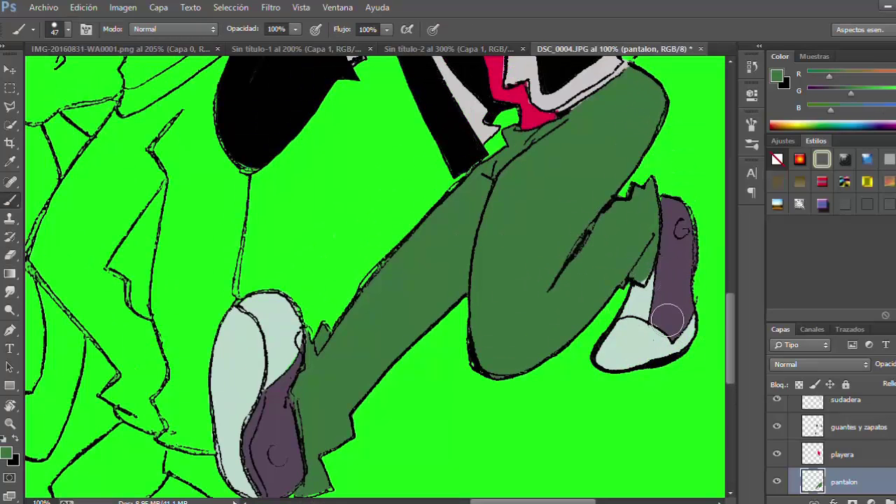
Step: Rename the Grupo 1 group as rano and add a layer named piel inside it
scroll(319, 262, up, 10)
scroll(834, 448, down, 5)
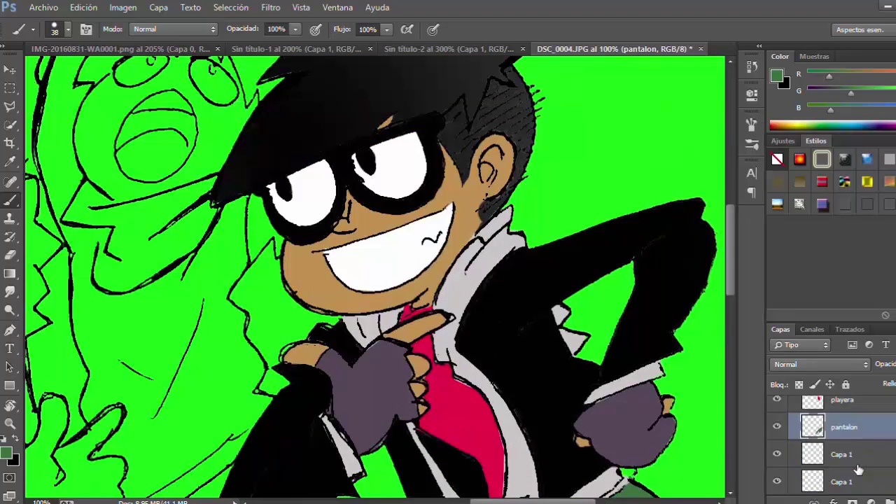
click(833, 432)
text(ran)
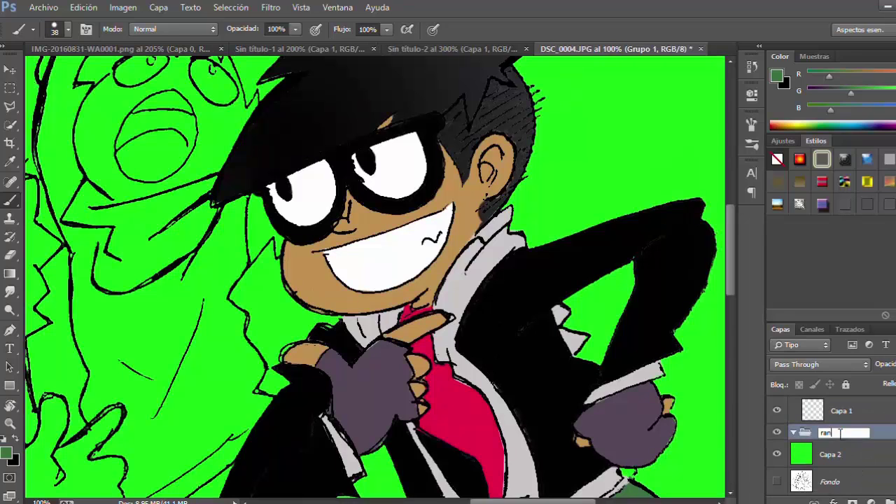
text(o)
key(Return)
key(ctrl+shift+alt+n)
key(ctrl+shift+alt+n)
double_click(842, 454)
text(piel)
key(Return)
Step: Sample the masked character's red from IMG-20160831-WA0001.png, place that document beside DSC_0004.JPG and return to the drawing
drag(498, 501, 415, 502)
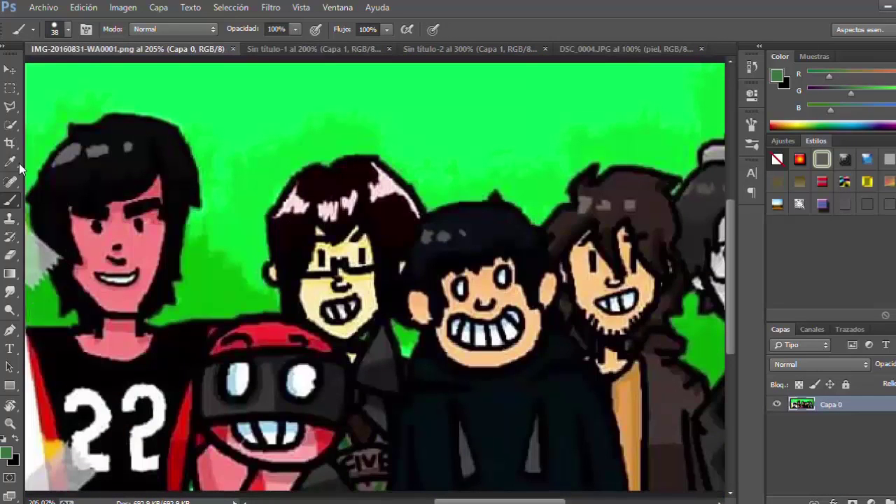
alt+click(260, 334)
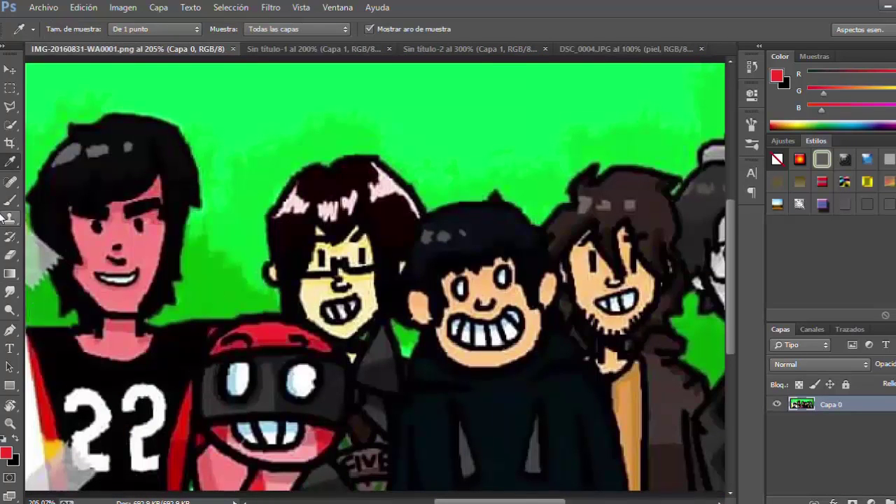
key(b)
drag(126, 49, 501, 42)
click(566, 49)
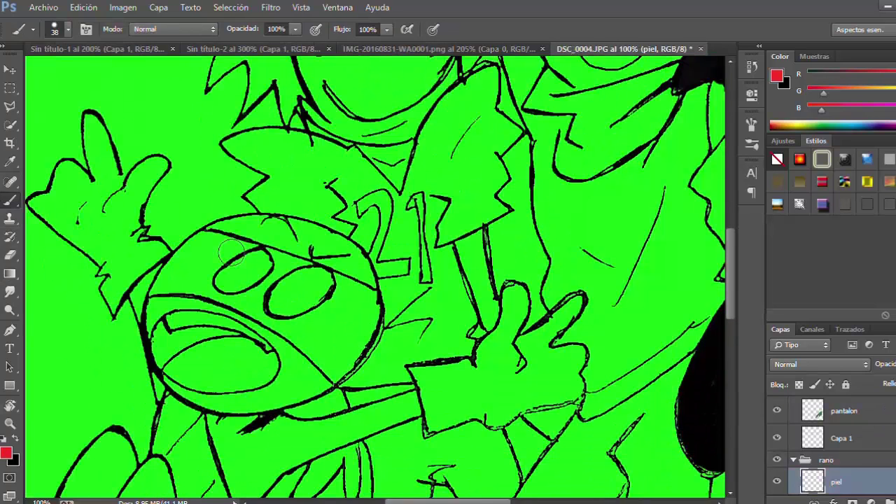
Step: Paint the masked character's head, jaw, torso side and bent legs red on the piel layer
mouse_move(191, 348)
mouse_down()
mouse_move(180, 320)
mouse_move(189, 303)
mouse_move(245, 268)
mouse_move(318, 268)
mouse_move(353, 298)
mouse_up()
mouse_move(259, 375)
mouse_down()
mouse_move(311, 364)
mouse_move(330, 388)
mouse_move(203, 323)
mouse_move(179, 383)
mouse_move(219, 429)
mouse_up()
scroll(246, 397, down, 2)
mouse_move(246, 392)
mouse_down()
mouse_move(282, 406)
mouse_move(287, 378)
mouse_up()
scroll(281, 378, down, 3)
mouse_move(126, 410)
mouse_down()
mouse_move(189, 407)
mouse_move(154, 343)
mouse_move(98, 336)
mouse_move(140, 252)
mouse_move(173, 315)
mouse_up()
mouse_move(170, 358)
mouse_down()
mouse_move(84, 287)
mouse_move(112, 221)
mouse_up()
Step: Outline the unpainted parts of the legs and outstretched arm, fill them with red and drop the selection
click(4, 106)
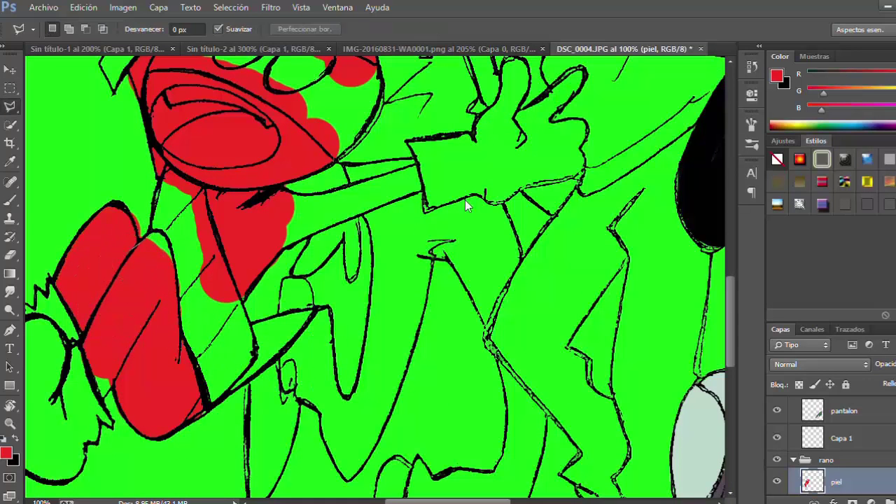
click(172, 246)
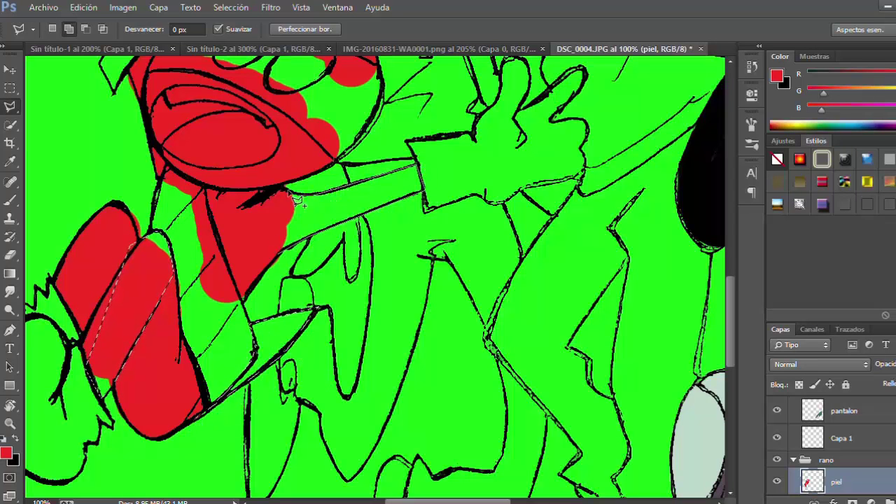
scroll(348, 184, up, 3)
key(alt+BackSpace)
key(ctrl+d)
Step: Clear the red from the mask band around the eyes by erasing and by deleting a polygonal lasso selection
key(e)
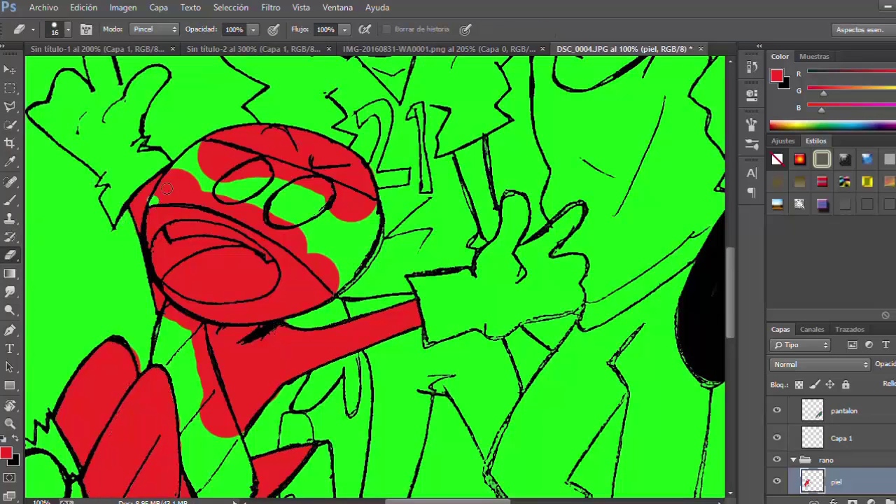
click(10, 199)
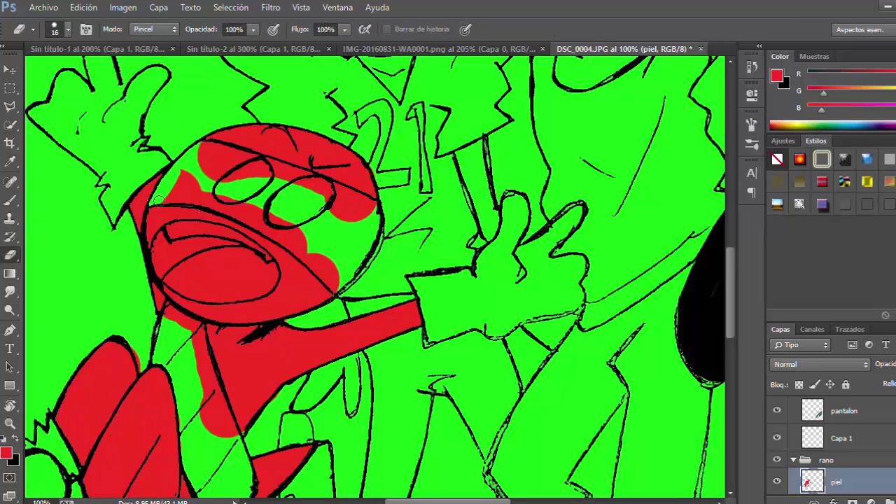
click(10, 105)
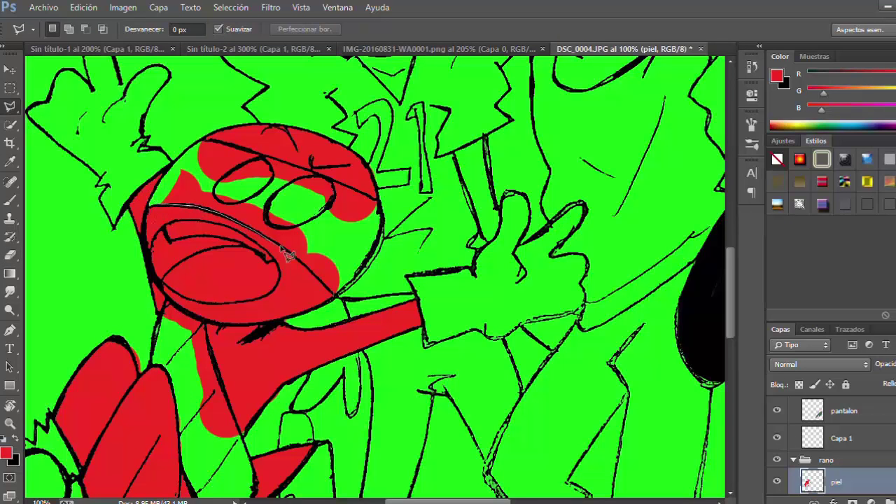
double_click(201, 141)
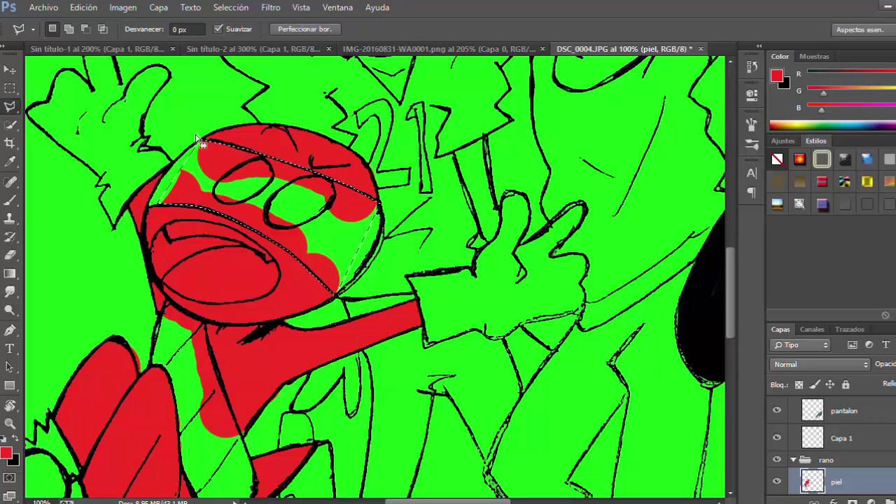
key(Delete)
Step: Outline the striped torso area between the arm and legs, delete its excess red and drop the selection
click(165, 302)
click(160, 335)
scroll(190, 397, down, 5)
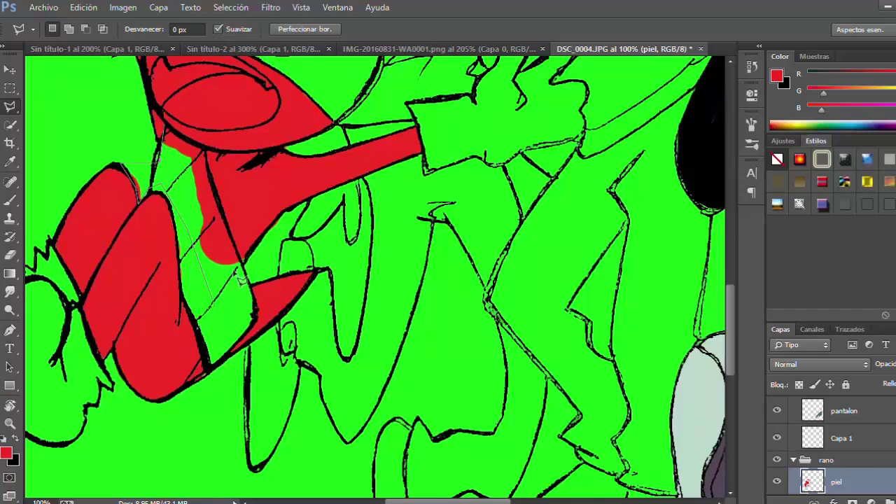
click(166, 129)
key(Delete)
click(10, 88)
click(299, 240)
scroll(300, 240, up, 5)
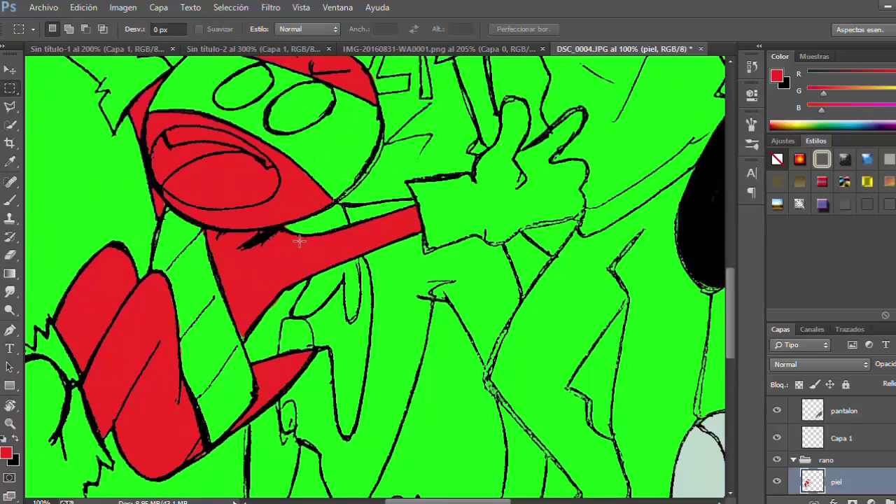
Step: Paint the masked character's two eyes white, with a 50 px brush for the larger eye and 25 px for the smaller
click(10, 199)
click(4, 439)
click(14, 439)
key(bracketright)
key(bracketright)
key(bracketright)
key(bracketright)
key(bracketright)
key(bracketright)
key(bracketright)
drag(287, 206, 324, 202)
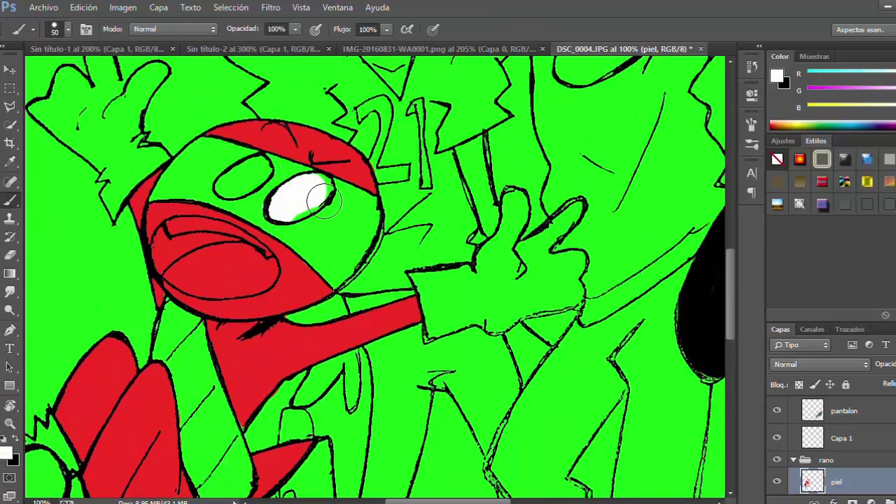
mouse_move(237, 182)
mouse_down()
mouse_move(263, 165)
mouse_move(242, 188)
mouse_up()
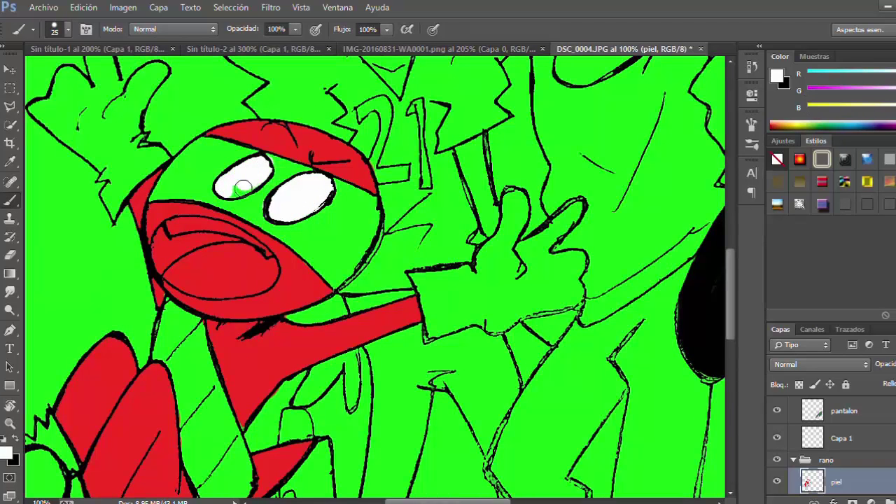
key(e)
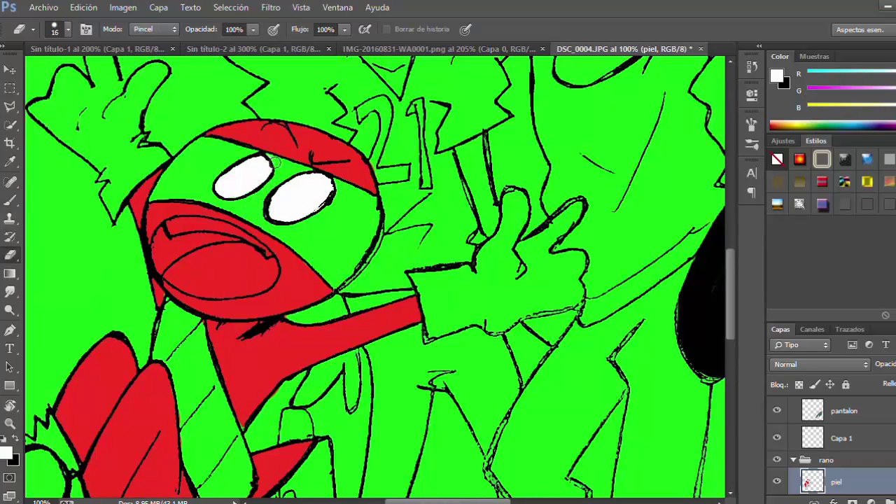
Step: Outline the masked character's upper teeth, fill them with white and drop the selection
key(l)
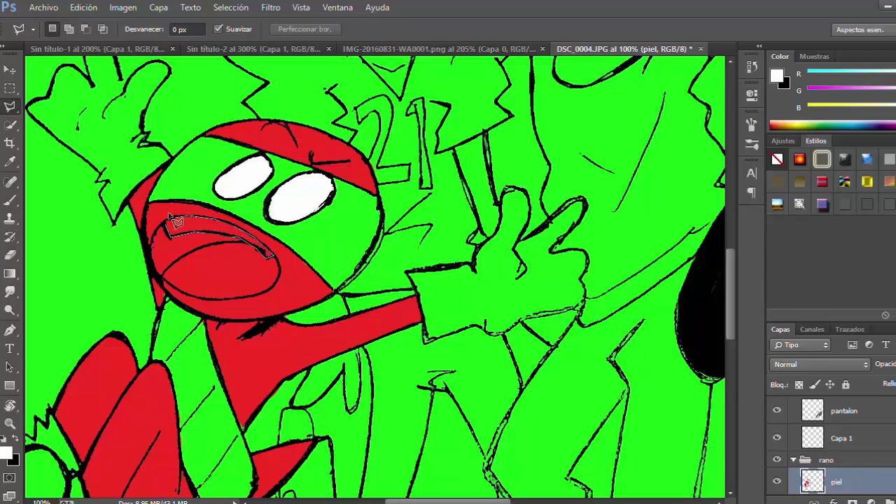
click(169, 216)
key(alt+BackSpace)
click(11, 87)
click(45, 320)
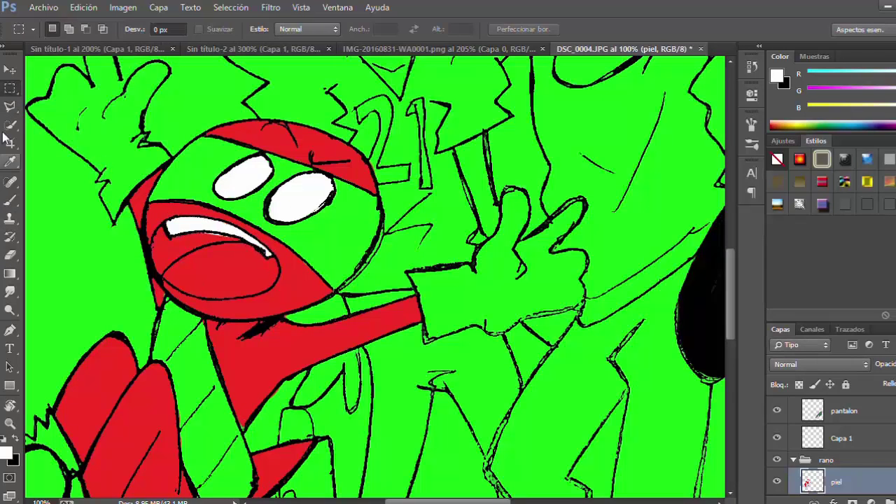
Step: Outline the inside of the masked character's mouth below the teeth, fill it with very dark red and drop the selection
key(l)
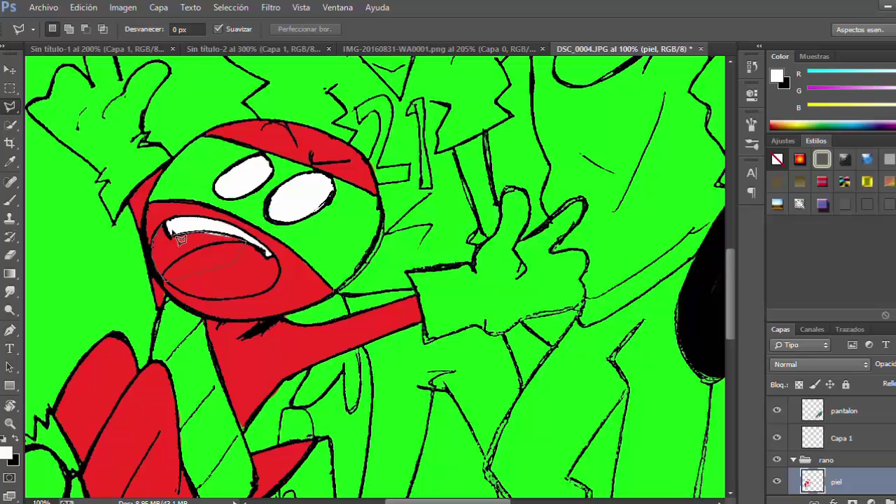
drag(181, 239, 165, 277)
key(i)
click(733, 240)
right_click(254, 245)
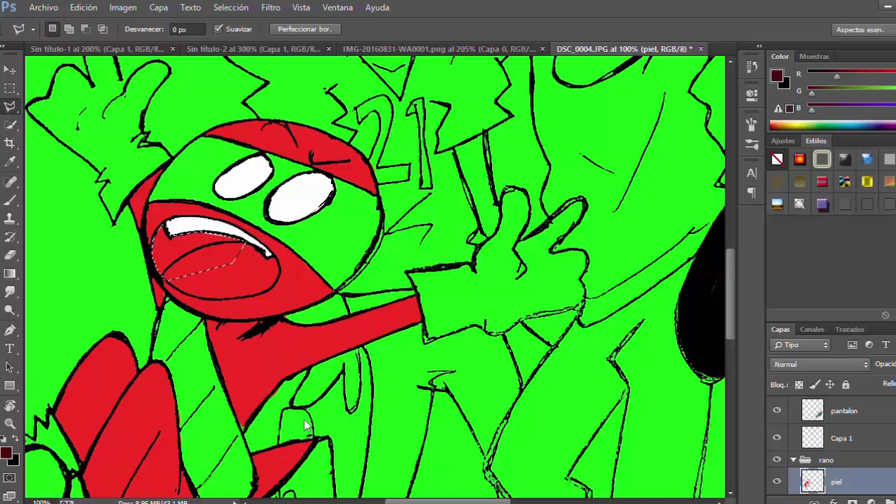
click(305, 421)
key(Return)
click(11, 87)
click(77, 280)
Step: Outline the masked character's tongue, fill it with pink and drop the selection
click(11, 106)
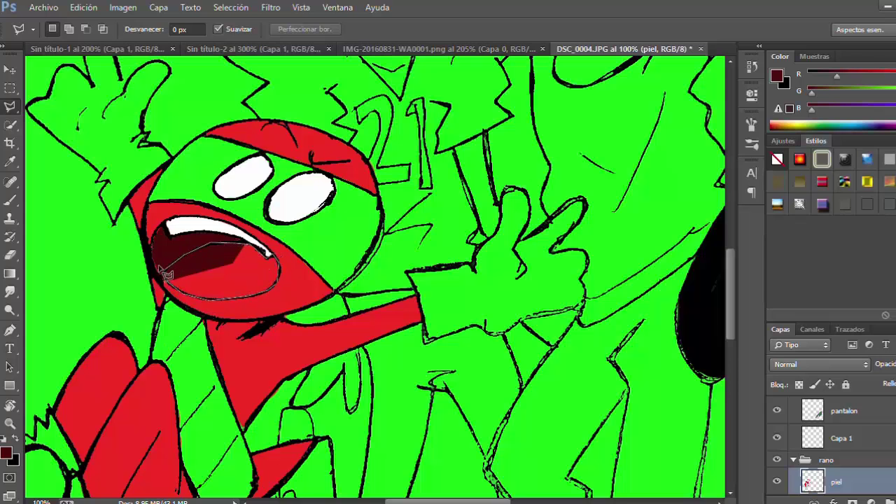
click(163, 272)
click(7, 453)
click(733, 240)
right_click(248, 273)
click(300, 448)
key(Return)
click(11, 88)
click(425, 269)
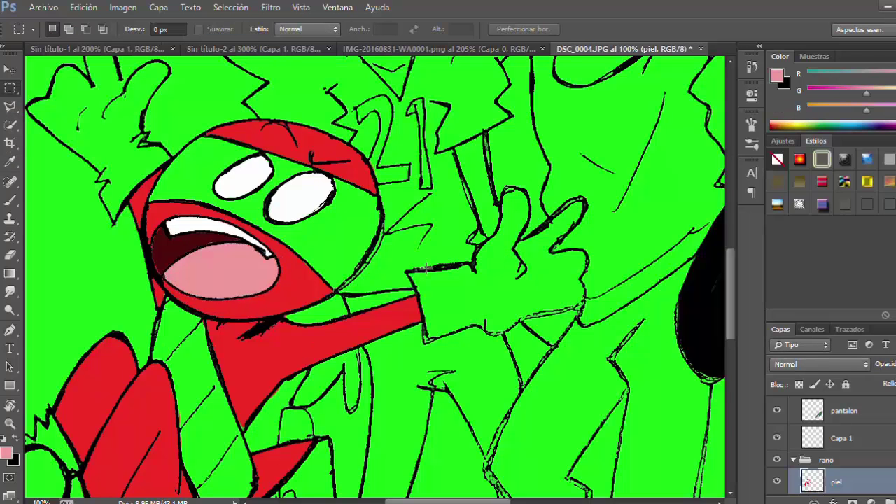
Step: Add a layer named negro in group rano and sample the mask's dark grey from the reference image IMG-20160831-WA0001.png
click(895, 502)
drag(882, 455, 882, 493)
text(negro)
key(Return)
click(361, 47)
key(i)
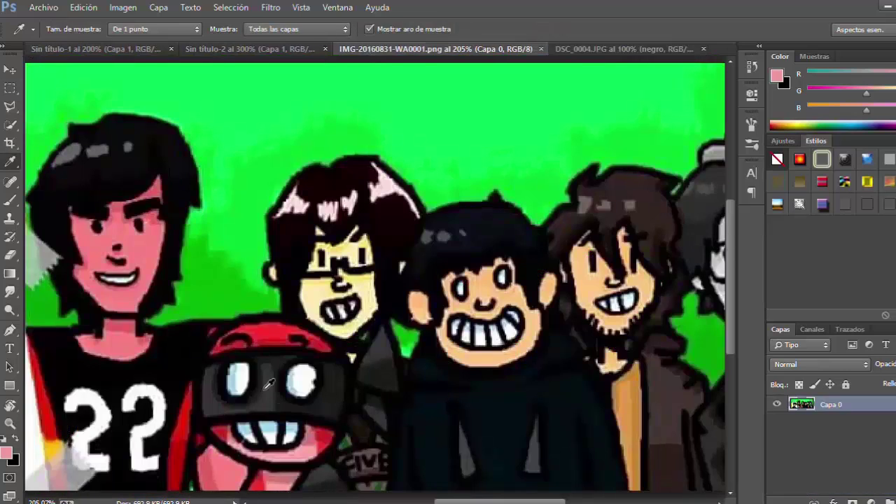
click(267, 382)
click(576, 48)
Step: Brush dark grey over the masked character's eye band and both boots on the negro layer
key(b)
mouse_move(167, 216)
mouse_down()
mouse_move(239, 168)
mouse_move(220, 191)
mouse_move(202, 151)
mouse_up()
mouse_move(331, 272)
mouse_down()
mouse_move(346, 285)
mouse_move(341, 260)
mouse_move(357, 235)
mouse_move(315, 245)
mouse_move(351, 240)
mouse_move(442, 105)
mouse_move(469, 105)
mouse_up()
mouse_move(139, 423)
mouse_down()
mouse_move(171, 463)
mouse_move(133, 337)
mouse_move(178, 413)
mouse_move(210, 364)
mouse_move(115, 384)
mouse_move(100, 296)
mouse_move(140, 336)
mouse_up()
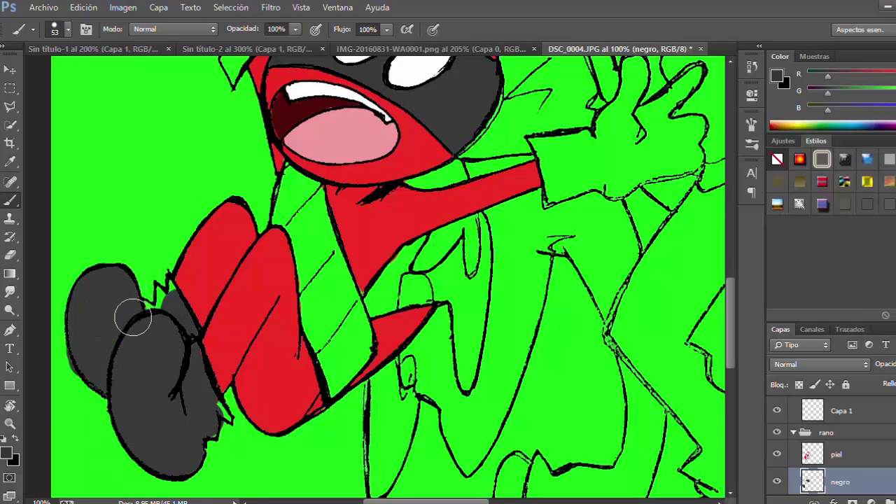
Step: Paint the striped torso area dark grey, undoing and redoing the strokes that spill past the outline
mouse_move(361, 396)
mouse_down()
mouse_move(377, 358)
mouse_move(359, 329)
mouse_move(333, 371)
mouse_move(314, 169)
mouse_move(296, 252)
mouse_up()
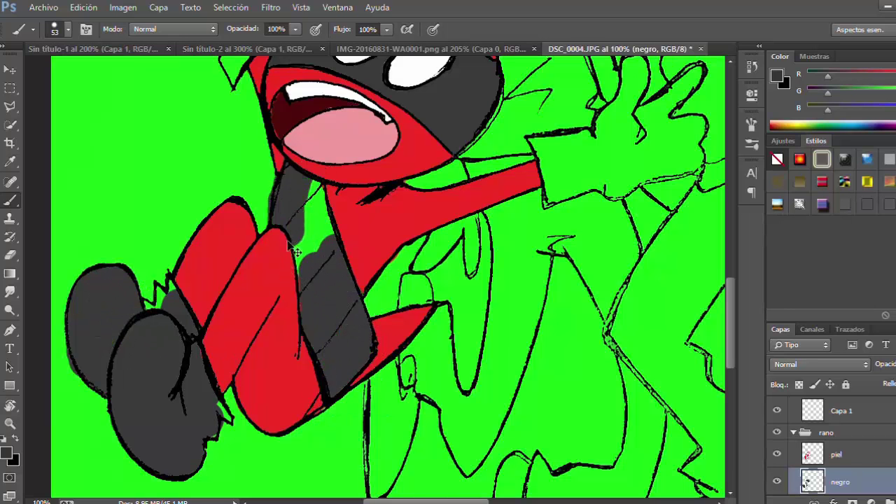
key(ctrl+z)
key(ctrl+z)
key(ctrl+z)
mouse_move(295, 175)
mouse_down()
mouse_move(330, 262)
mouse_move(324, 203)
mouse_up()
scroll(290, 328, up, 5)
Step: Outline the jagged boot cuffs and add the raised glove beside the head to the polygonal lasso selection
key(l)
scroll(170, 323, down, 3)
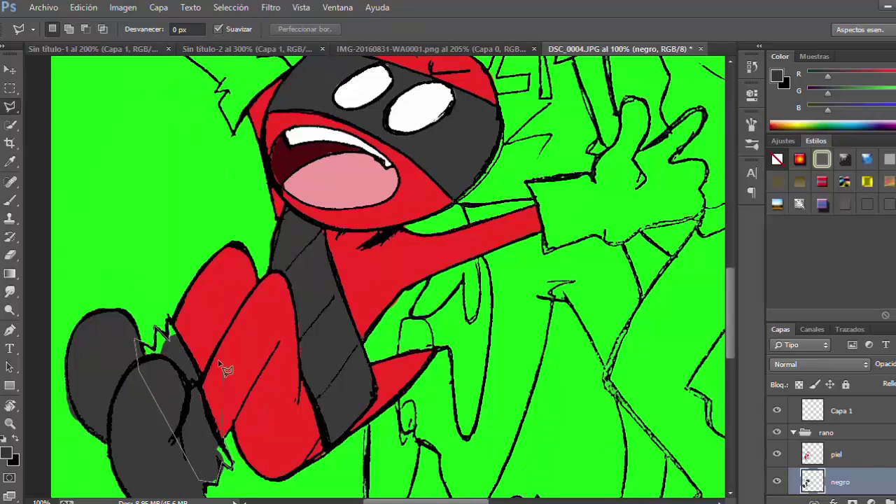
double_click(220, 363)
scroll(346, 348, up, 4)
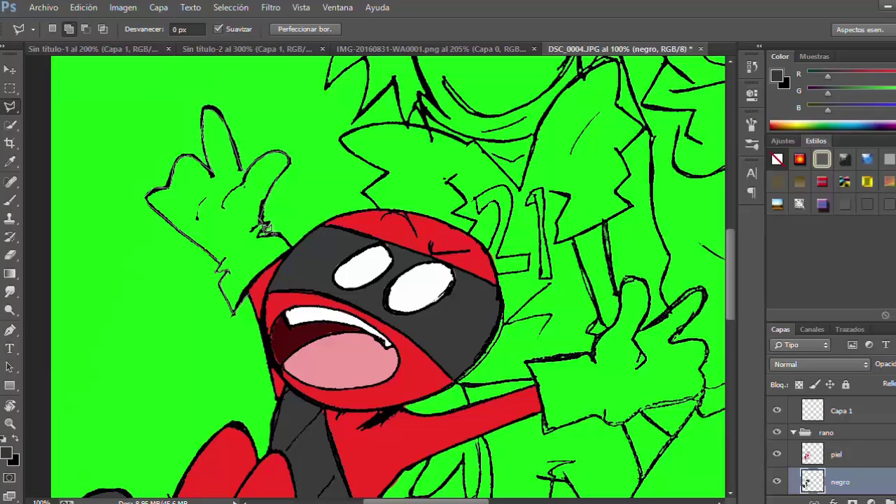
double_click(277, 281)
Step: Add the outstretched glove to the selection, fill all selected areas with dark grey and drop the selection
click(542, 412)
click(547, 430)
click(603, 418)
click(616, 424)
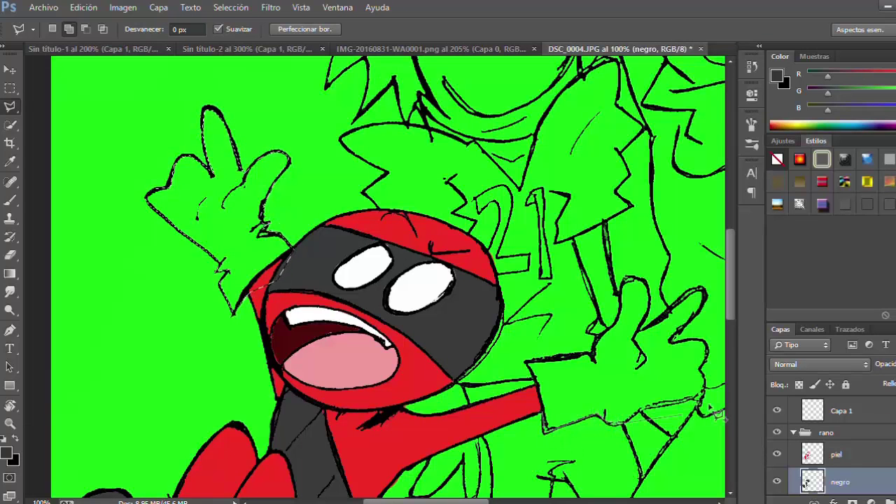
scroll(677, 400, right, 1)
click(677, 400)
click(685, 385)
click(689, 360)
click(683, 342)
click(653, 341)
click(671, 321)
click(686, 291)
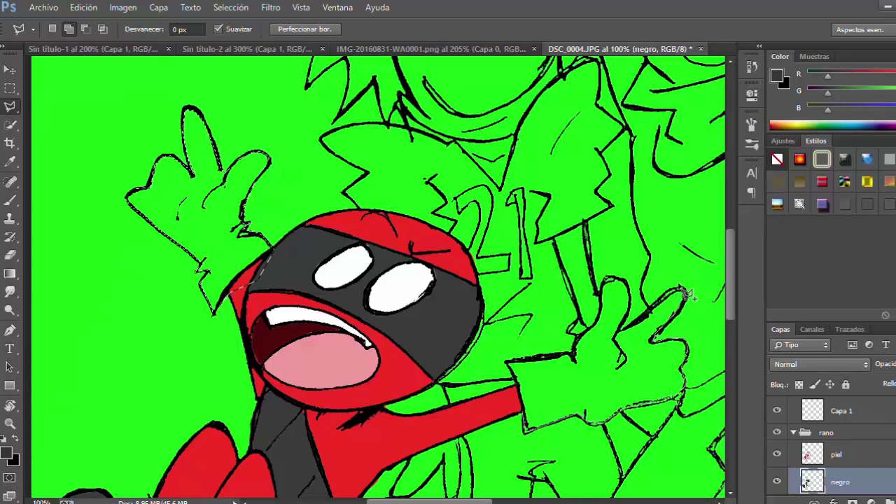
click(664, 301)
click(620, 330)
click(630, 305)
click(628, 279)
click(612, 277)
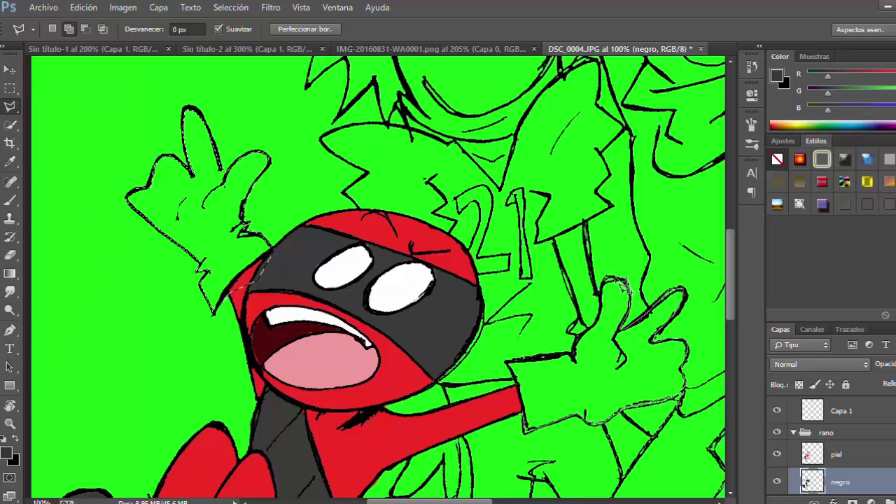
click(602, 283)
click(597, 320)
click(575, 343)
click(572, 354)
click(507, 362)
double_click(518, 392)
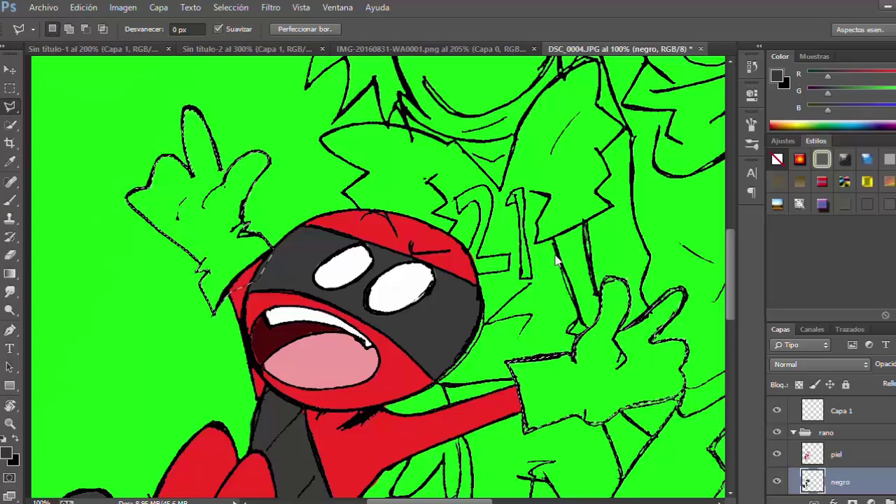
key(alt+BackSpace)
scroll(242, 271, down, 3)
key(ctrl+d)
key(m)
Step: Create a layer group named franco containing a new layer named cara
scroll(242, 271, up, 3)
scroll(315, 343, down, 5)
drag(464, 501, 484, 502)
scroll(604, 436, up, 3)
scroll(605, 436, up, 7)
scroll(822, 459, down, 3)
click(823, 458)
click(890, 502)
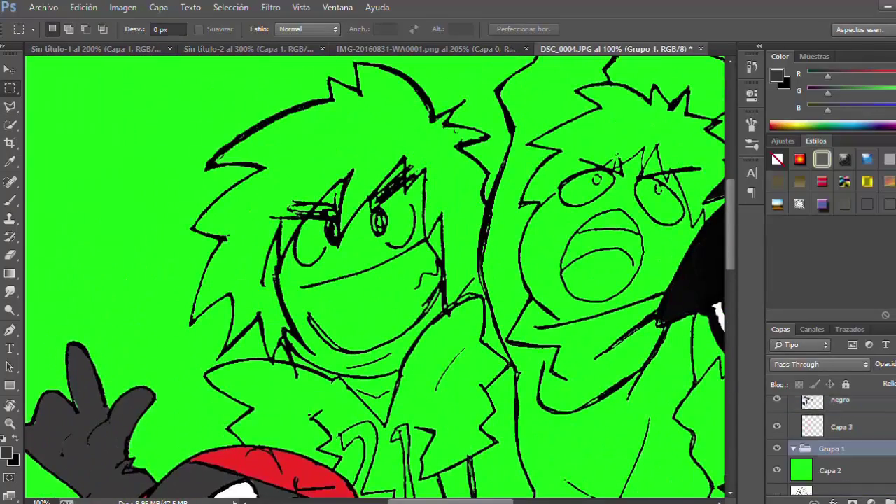
click(895, 501)
double_click(837, 450)
text(franco)
key(Return)
double_click(841, 471)
text(cara)
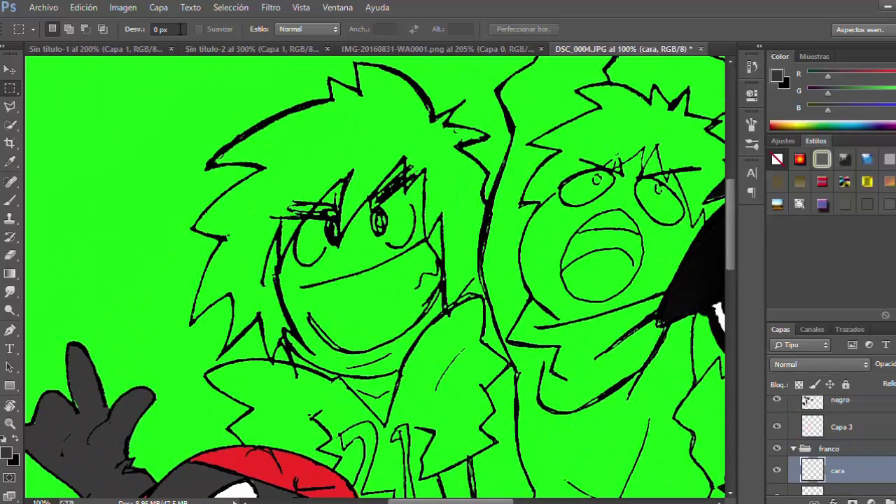
key(Return)
Step: Sample a light skin tone from the reference image and brush it over the shouting character's face and raised hands
click(477, 44)
key(b)
alt+click(341, 333)
click(623, 48)
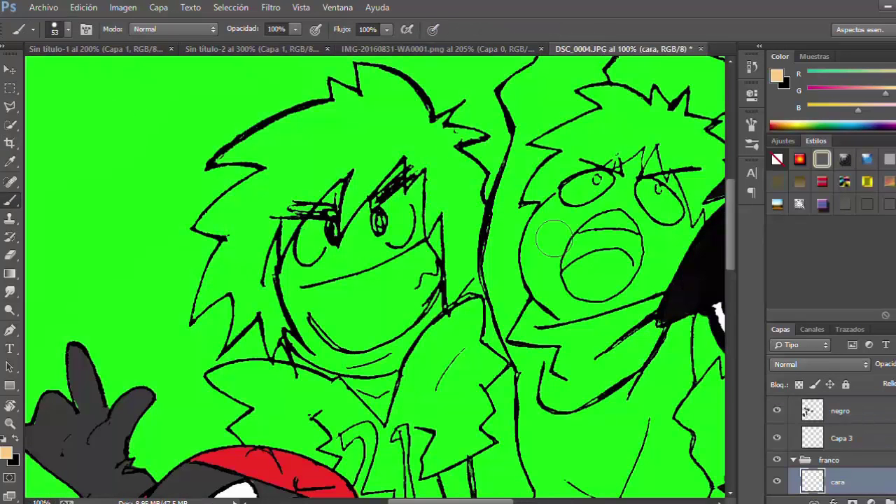
mouse_move(571, 305)
mouse_down()
mouse_move(552, 255)
mouse_move(582, 223)
mouse_move(609, 225)
mouse_move(641, 191)
mouse_move(703, 247)
mouse_move(585, 319)
mouse_move(655, 292)
mouse_move(651, 203)
mouse_up()
scroll(651, 210, up, 5)
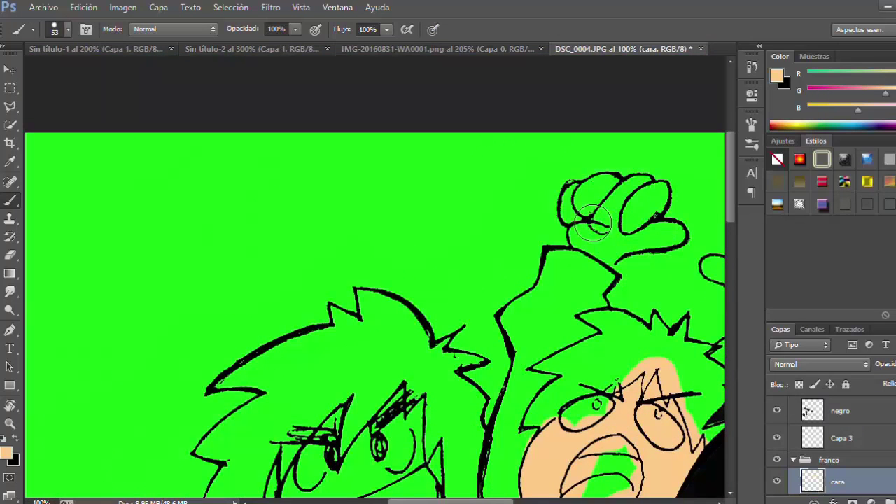
mouse_move(575, 231)
mouse_down()
mouse_move(619, 207)
mouse_move(658, 210)
mouse_move(662, 228)
mouse_move(623, 238)
mouse_up()
drag(500, 501, 527, 502)
Step: Outline the unpainted parts of both raised hands and fill them with the light skin tone
key(l)
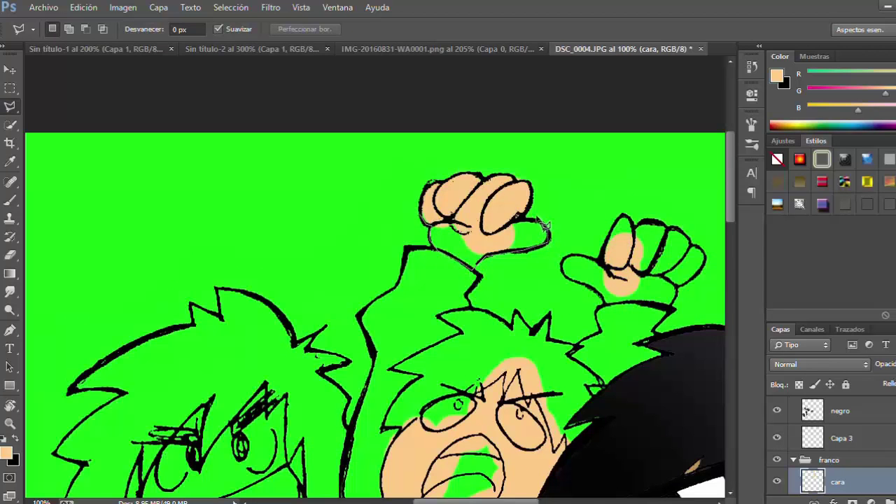
double_click(520, 220)
shift+click(565, 276)
click(596, 290)
click(605, 303)
click(667, 307)
click(675, 283)
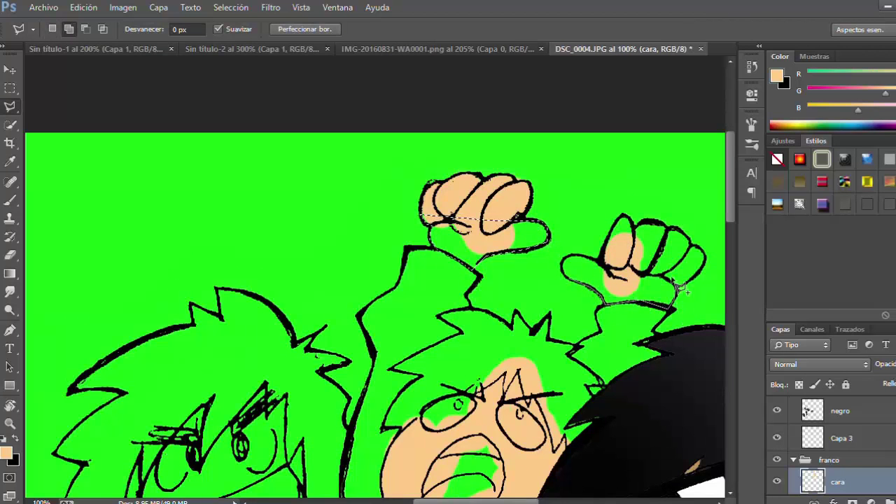
click(576, 256)
click(564, 273)
click(599, 271)
click(677, 286)
click(702, 267)
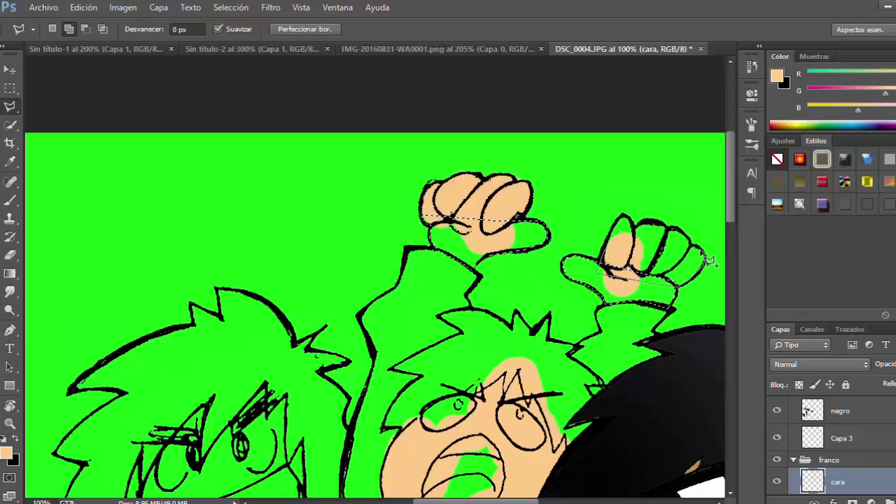
click(701, 253)
click(690, 243)
click(669, 225)
click(634, 224)
double_click(622, 215)
scroll(456, 320, down, 2)
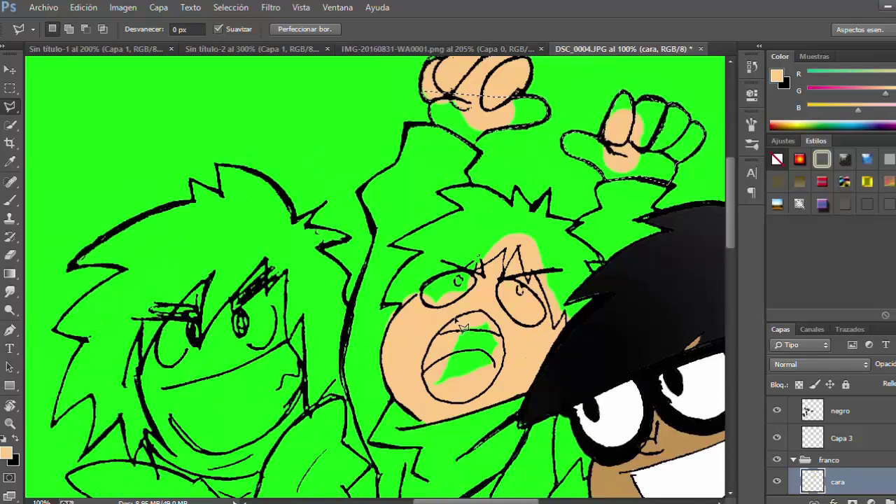
key(alt+BackSpace)
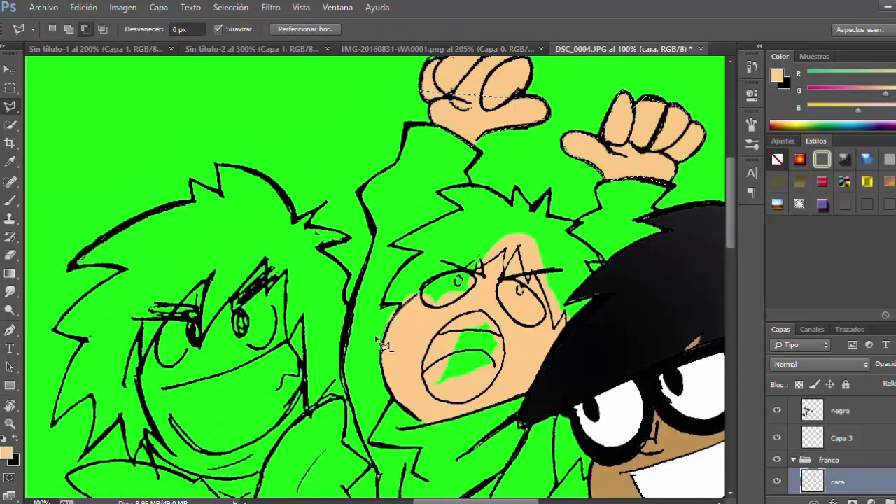
click(386, 327)
click(378, 318)
click(423, 255)
click(525, 221)
click(549, 236)
click(573, 307)
click(568, 324)
click(556, 325)
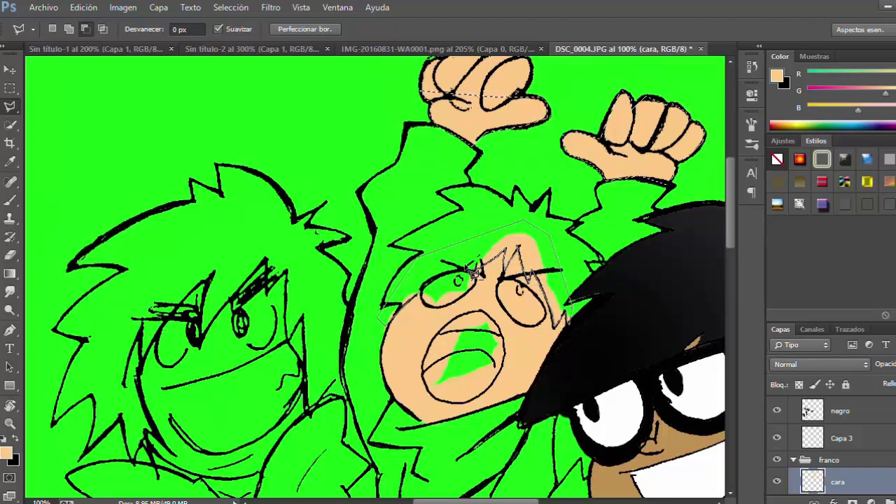
key(Escape)
key(ctrl+d)
click(10, 88)
click(10, 107)
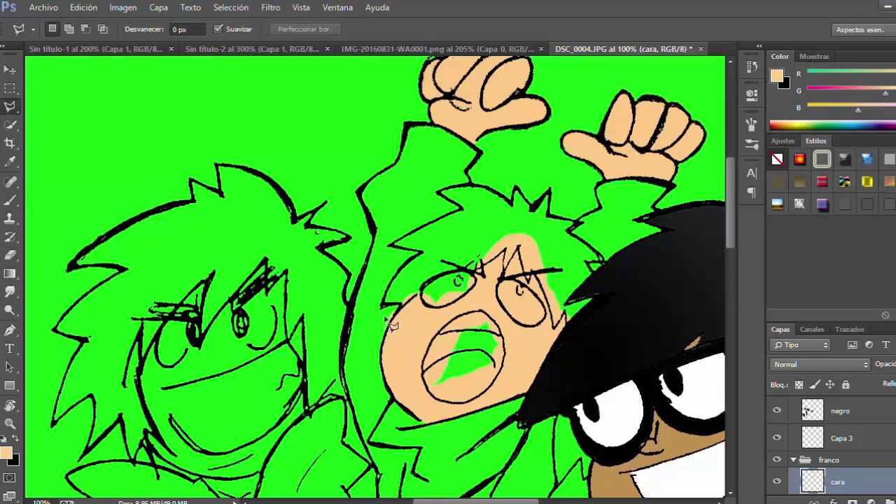
click(418, 281)
key(ctrl+alt+z)
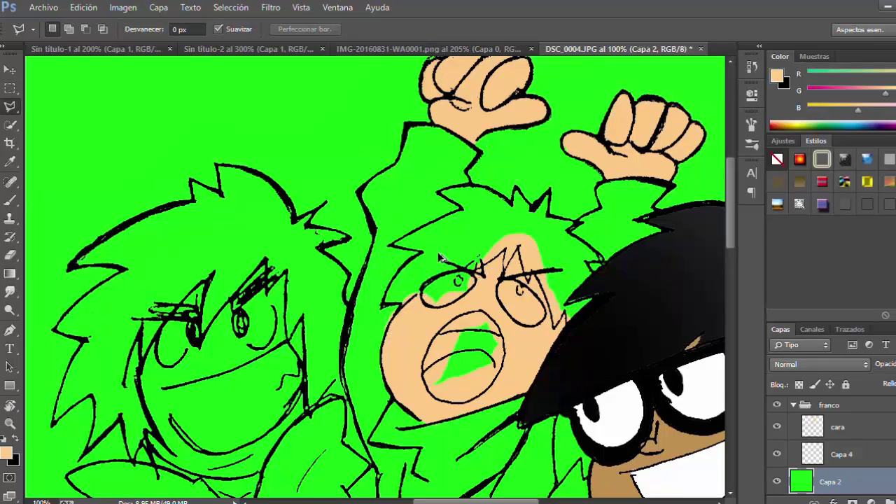
key(ctrl+alt+z)
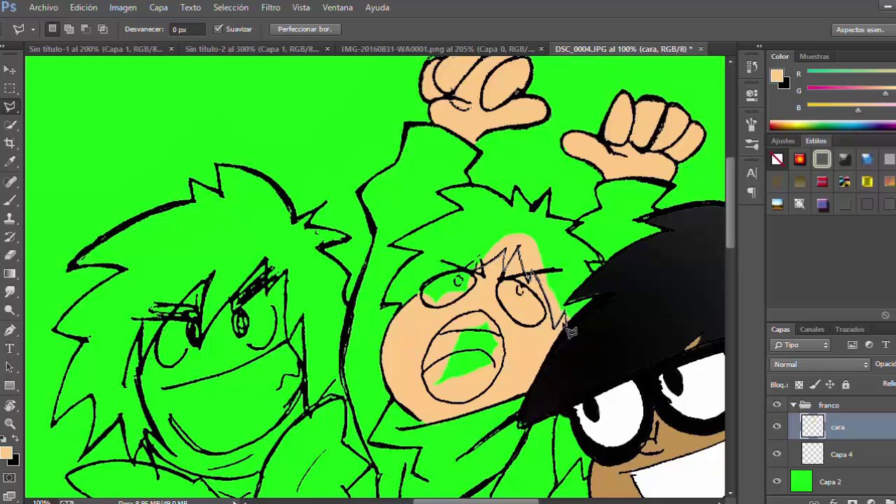
Step: Outline the skin color spilling over the shouting character's hair, delete it and drop the selection
click(598, 316)
click(538, 216)
double_click(459, 213)
key(Delete)
scroll(459, 214, down, 2)
click(9, 88)
click(237, 194)
Step: Paint the shouting character's eyes and the middle of the upper teeth white with the brush
click(10, 201)
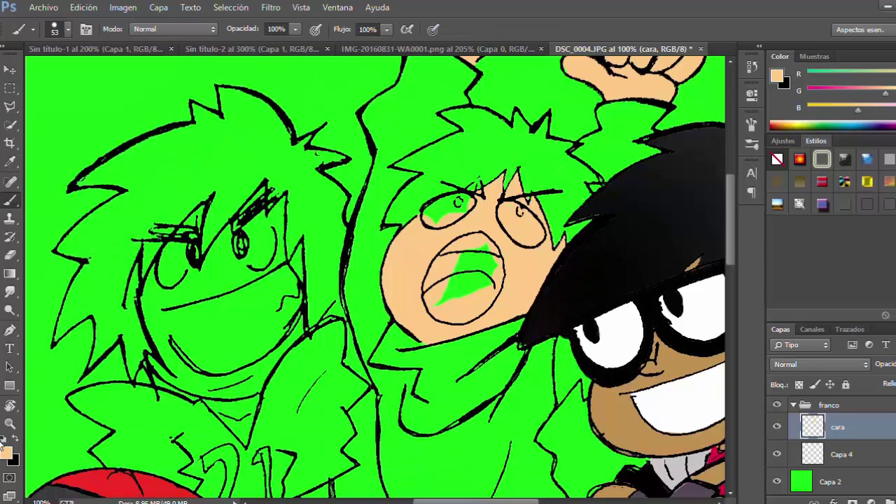
key(d)
key(x)
drag(448, 224, 469, 213)
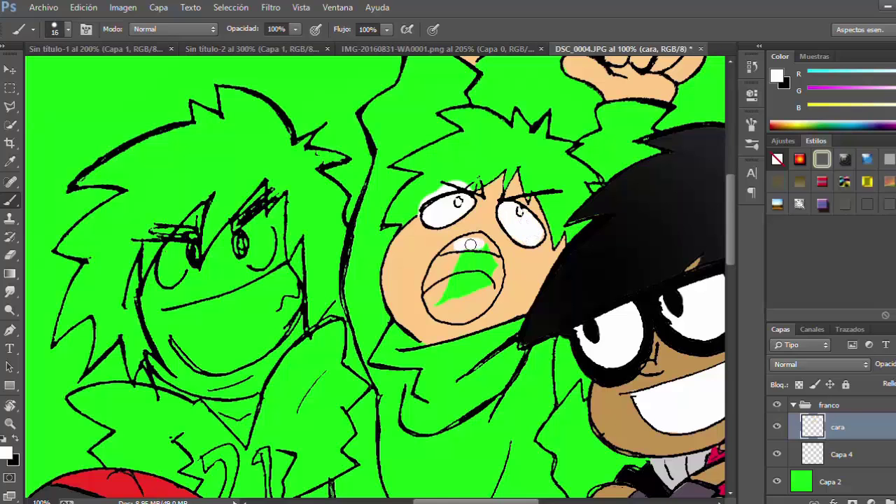
Step: Outline the shouting character's upper teeth, fill them completely with white and drop the selection
click(8, 108)
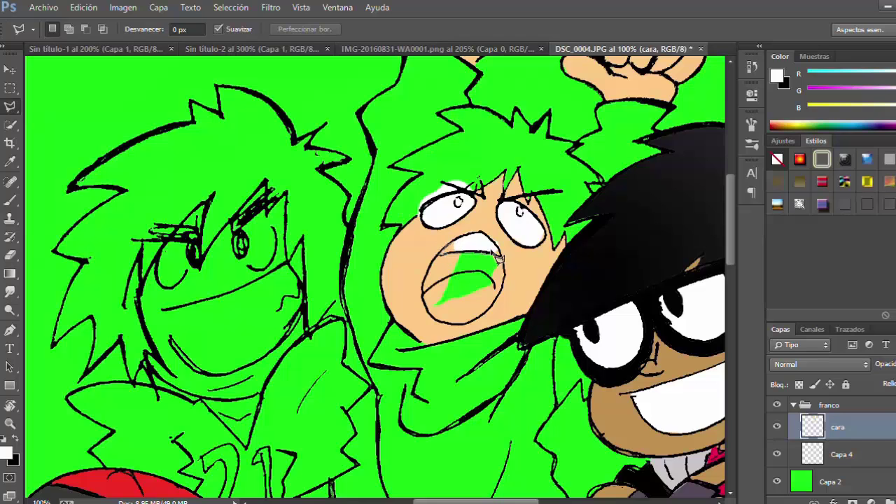
click(474, 239)
key(e)
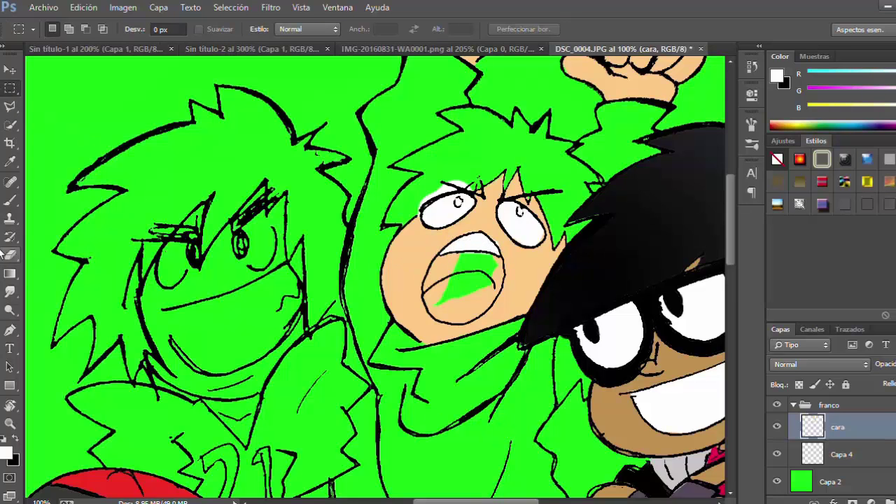
Step: Paint the inside of the shouting character's mouth around the tongue dark red with the brush
scroll(506, 261, down, 1)
click(6, 453)
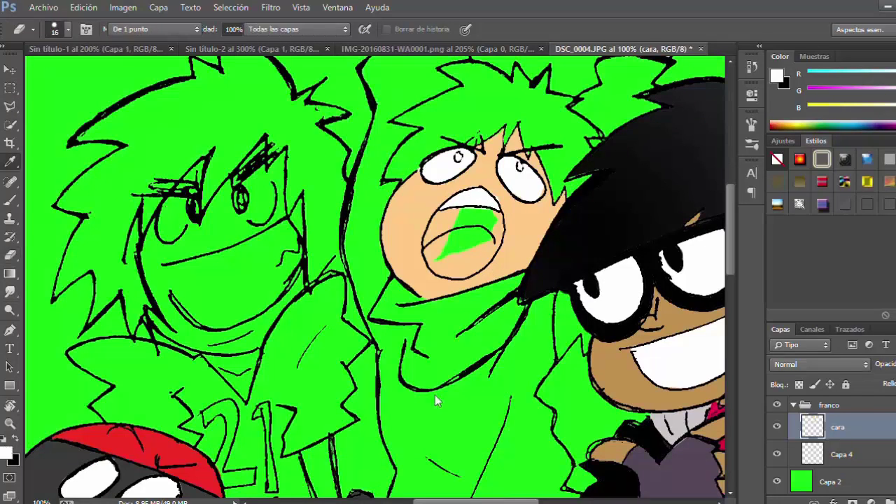
key(b)
mouse_move(427, 246)
mouse_down()
mouse_move(439, 219)
mouse_move(434, 232)
mouse_move(449, 227)
mouse_move(451, 214)
mouse_move(447, 228)
mouse_move(496, 233)
mouse_up()
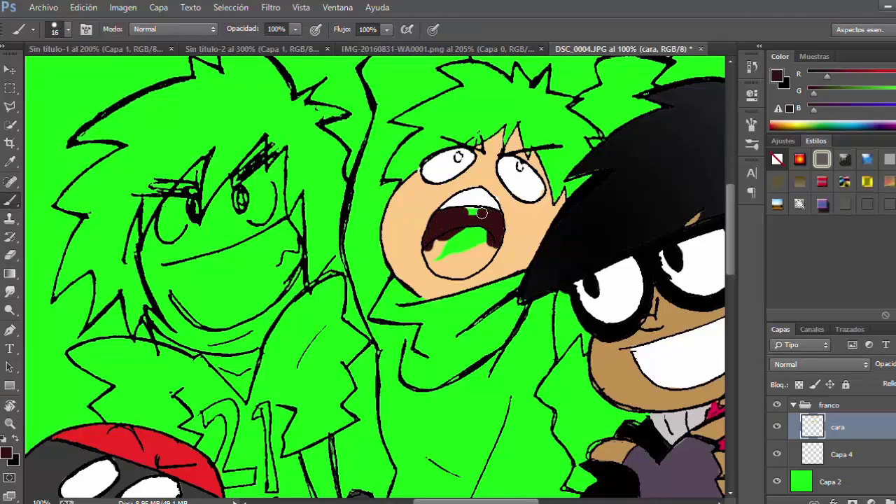
Step: Paint the shouting character's tongue pink with the brush
click(3, 453)
click(494, 275)
click(743, 230)
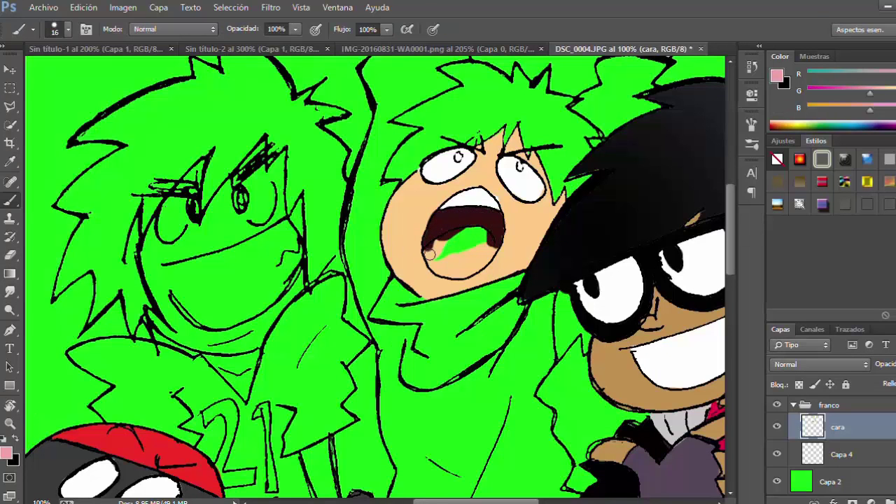
mouse_move(430, 255)
mouse_down()
mouse_move(446, 274)
mouse_move(480, 242)
mouse_up()
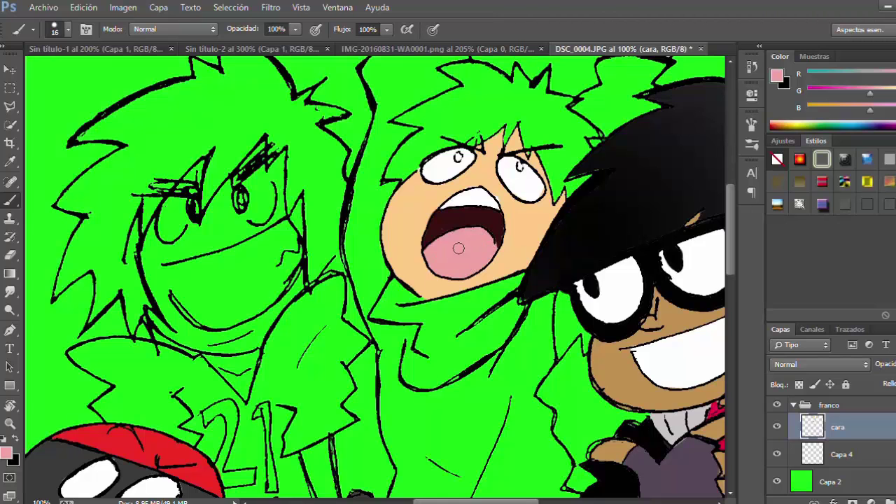
Step: Switch to black and paint both of the shouting character's pupils
click(12, 439)
click(520, 168)
scroll(520, 168, down, 3)
scroll(520, 168, up, 2)
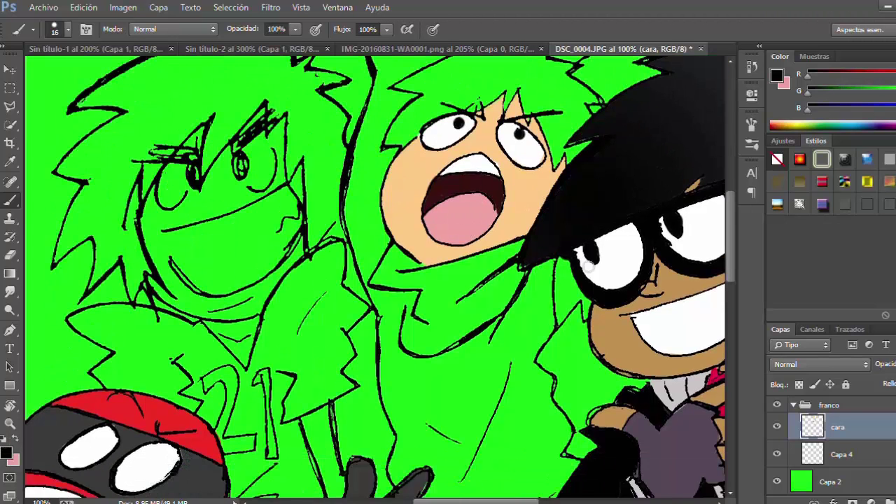
Step: Add a layer named cabello below the cara layer in group franco
click(850, 455)
click(895, 502)
double_click(850, 455)
text(cabello)
key(Return)
key(l)
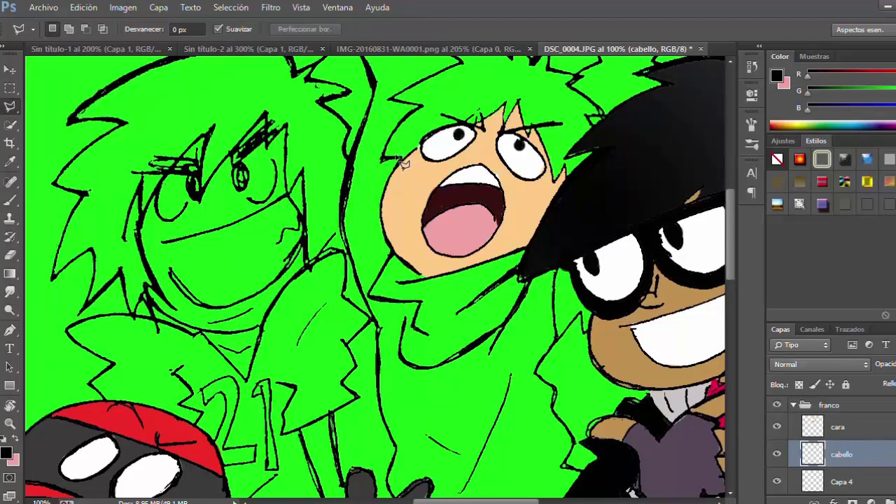
Step: Outline the shouting character's hair with the polygonal lasso, passing loosely over the face and the neighbor's hair
click(399, 161)
click(406, 184)
click(564, 204)
click(607, 187)
scroll(583, 154, up, 1)
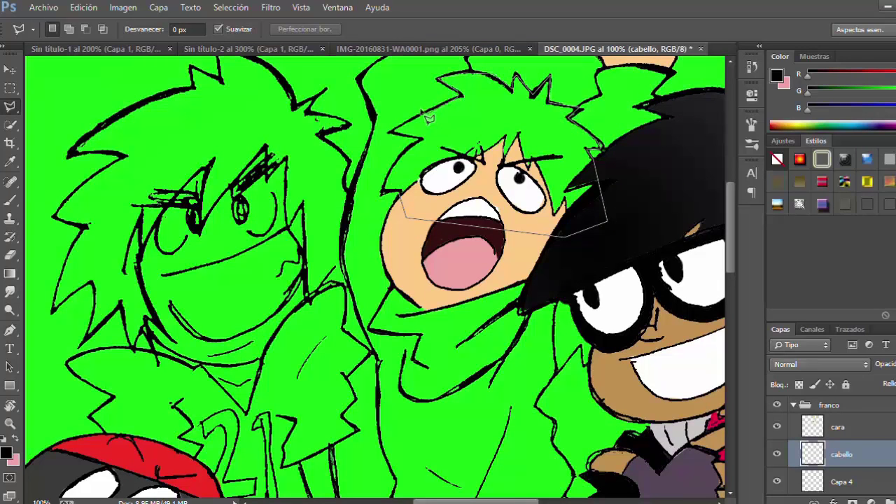
click(390, 181)
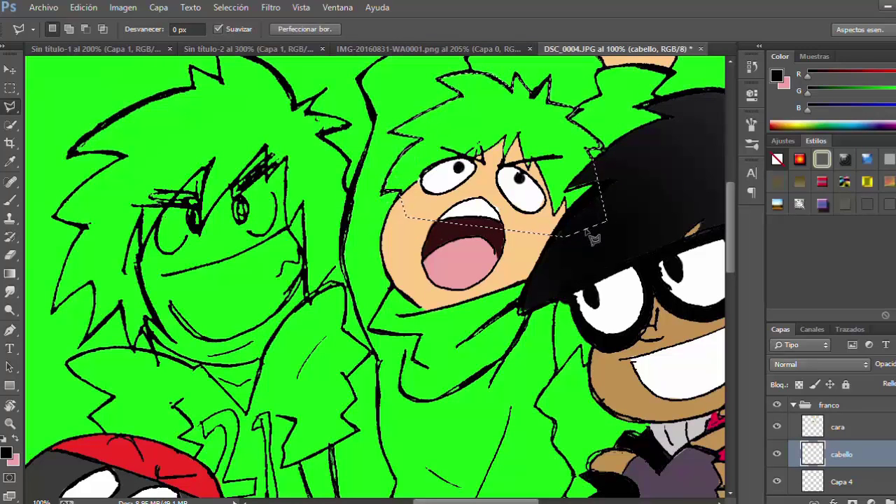
Step: Fill the selected hair with a dark brown gradient and drop the selection
key(i)
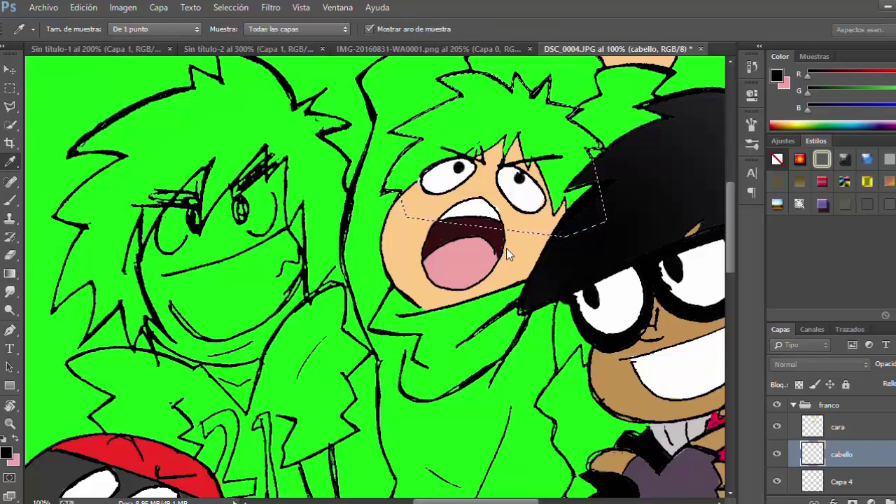
key(g)
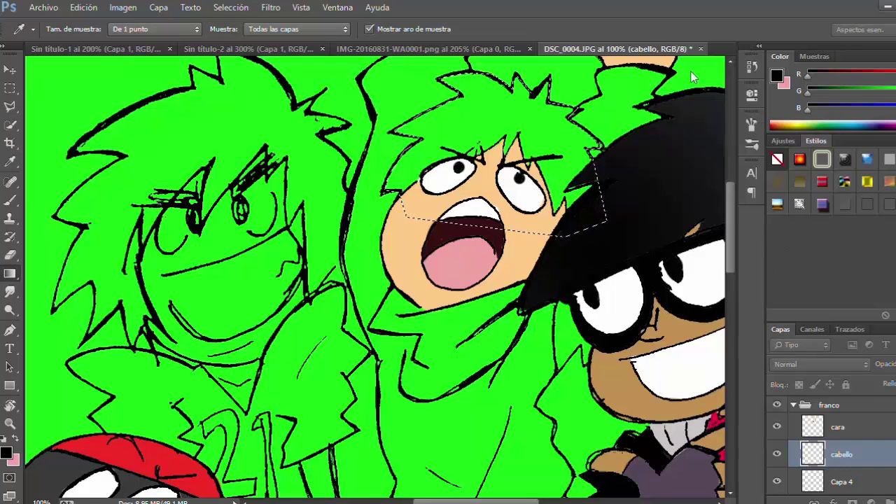
drag(692, 76, 680, 248)
scroll(679, 248, up, 2)
key(m)
click(410, 294)
Step: Outline the shouting character's whole sweater, from the raised sleeves down to the hem
key(l)
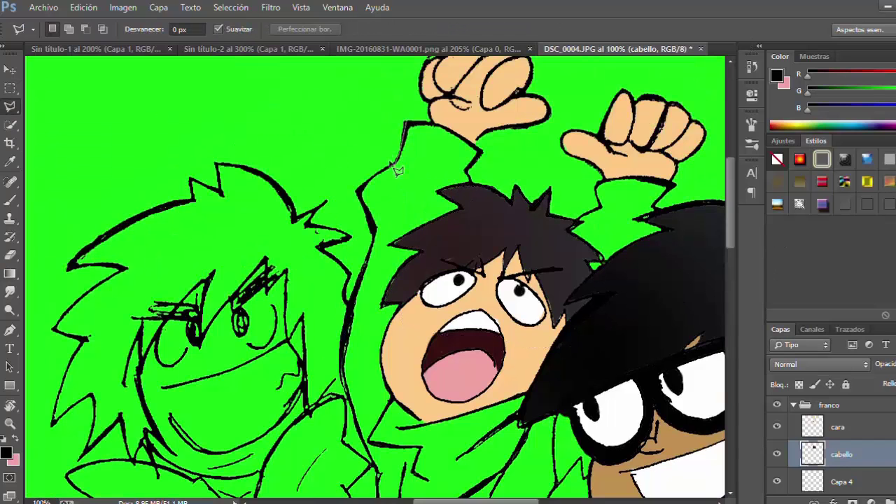
click(343, 370)
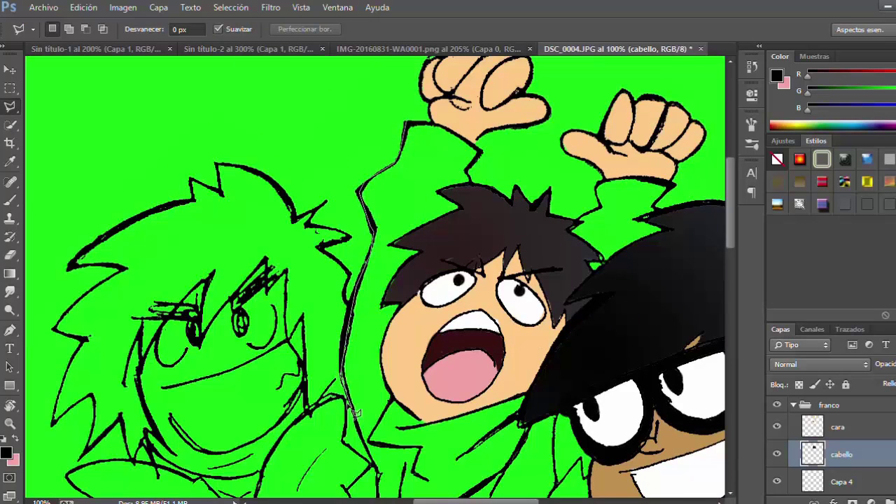
scroll(357, 413, down, 3)
click(396, 467)
scroll(396, 468, down, 4)
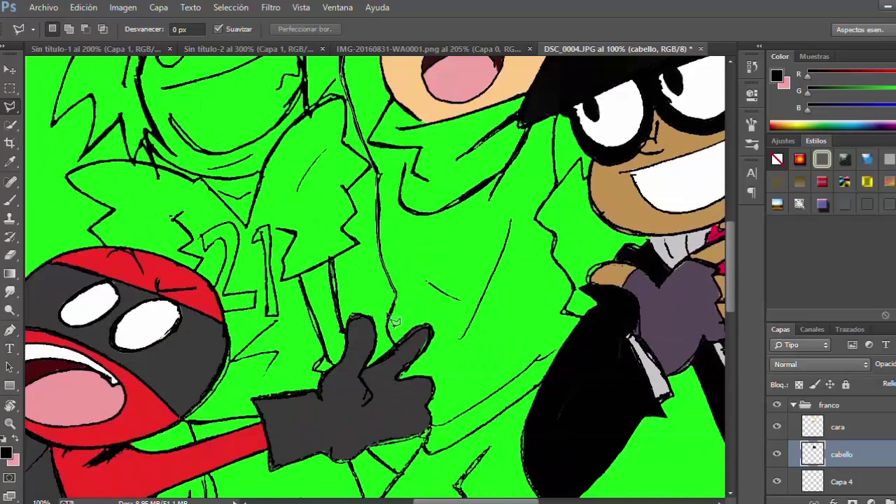
click(387, 322)
scroll(410, 434, down, 2)
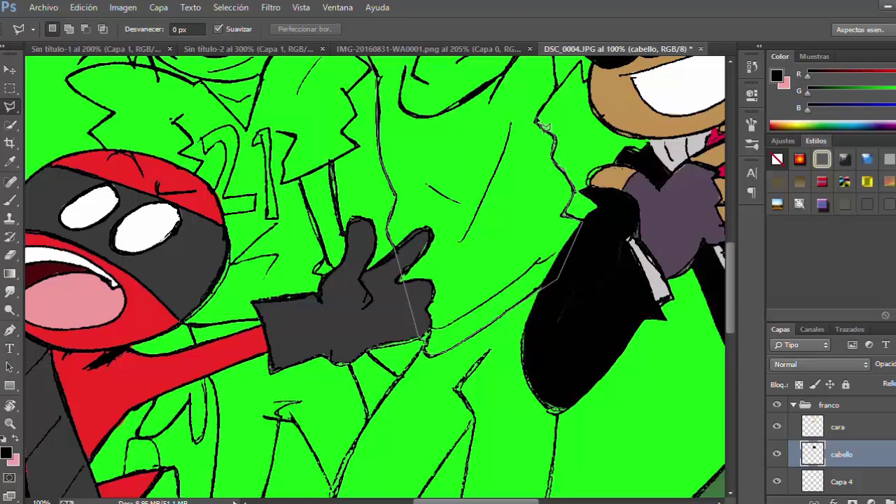
scroll(545, 128, up, 3)
scroll(556, 203, up, 5)
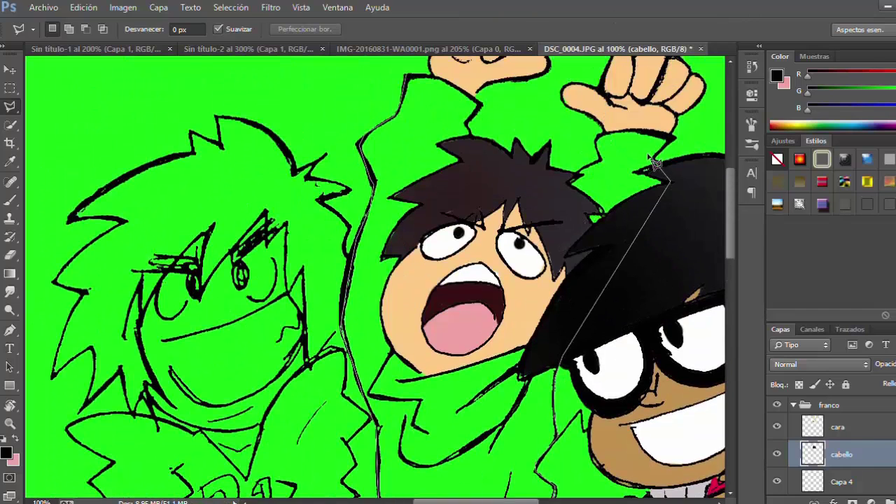
click(596, 137)
click(600, 160)
double_click(567, 177)
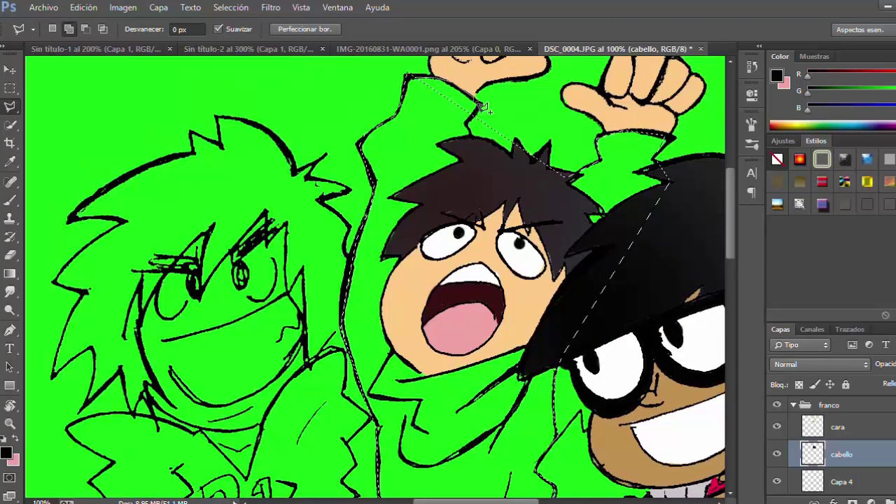
Step: Subtract the background gap between the raised sleeve and the hair from the sweater selection
alt+click(468, 126)
click(513, 173)
click(550, 173)
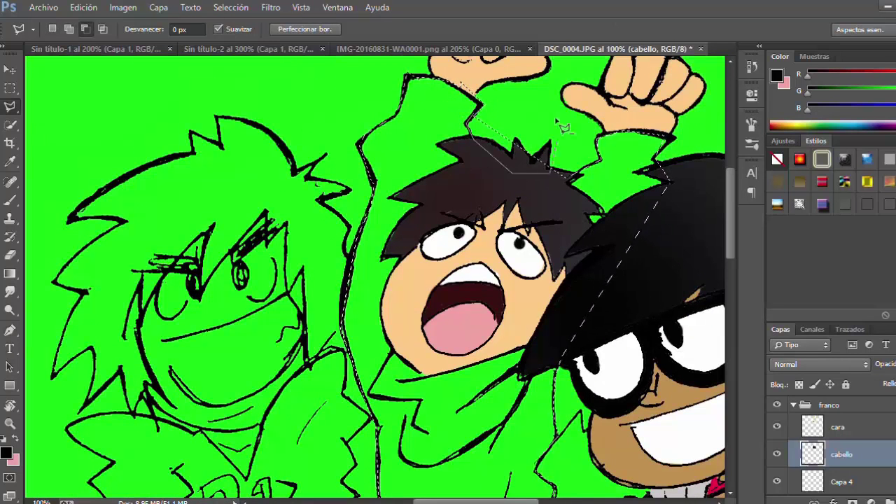
double_click(556, 122)
Step: Try filling the sweater selection with dark blue-gray on the cabello layer and undo it
click(6, 453)
click(635, 310)
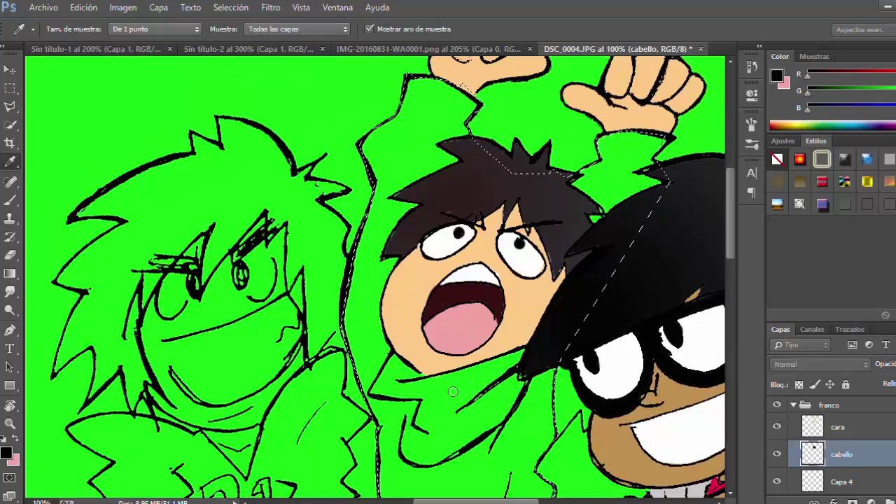
click(481, 390)
key(Return)
key(alt+BackSpace)
scroll(411, 313, down, 3)
scroll(411, 313, up, 2)
click(6, 454)
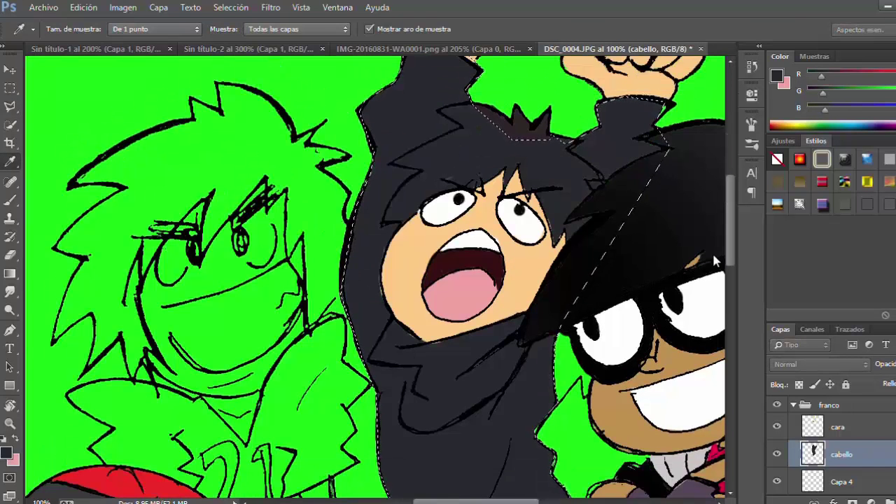
click(713, 253)
key(i)
key(l)
key(i)
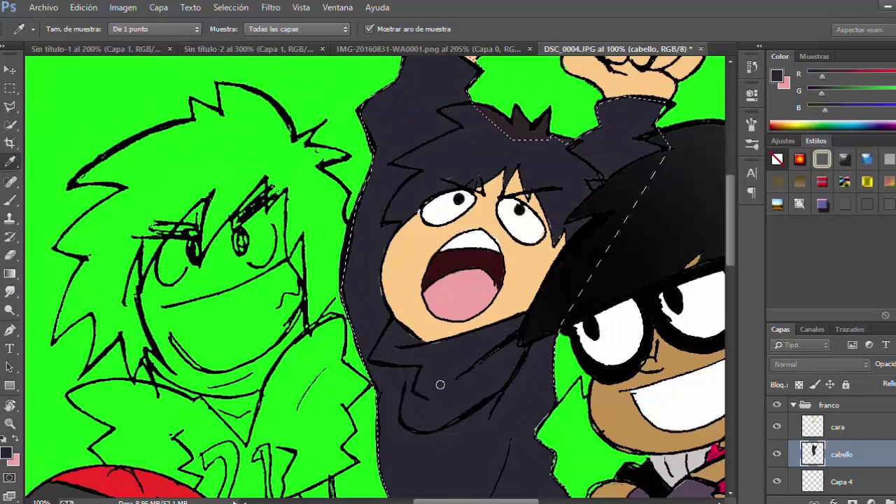
key(l)
scroll(440, 385, down, 1)
scroll(440, 385, up, 2)
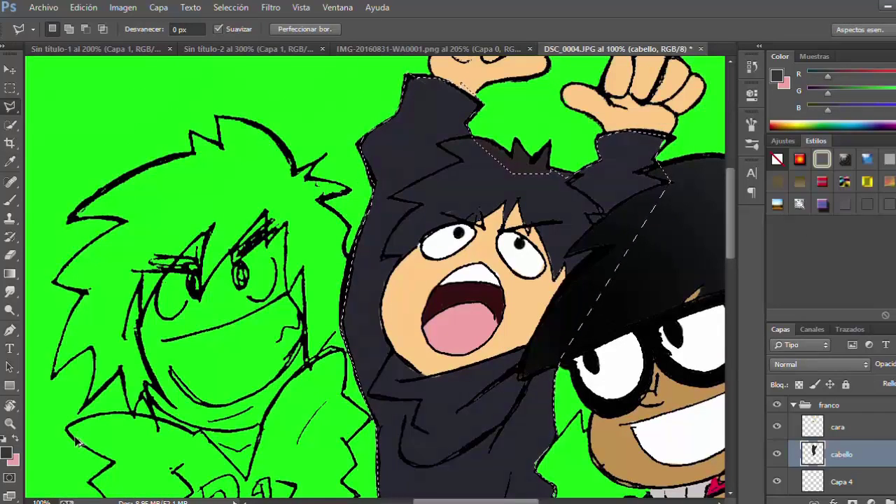
key(ctrl+z)
Step: Add a layer named sueter below cabello and fill the selected sweater with dark blue-gray
click(6, 453)
click(489, 393)
click(788, 236)
click(842, 482)
click(872, 502)
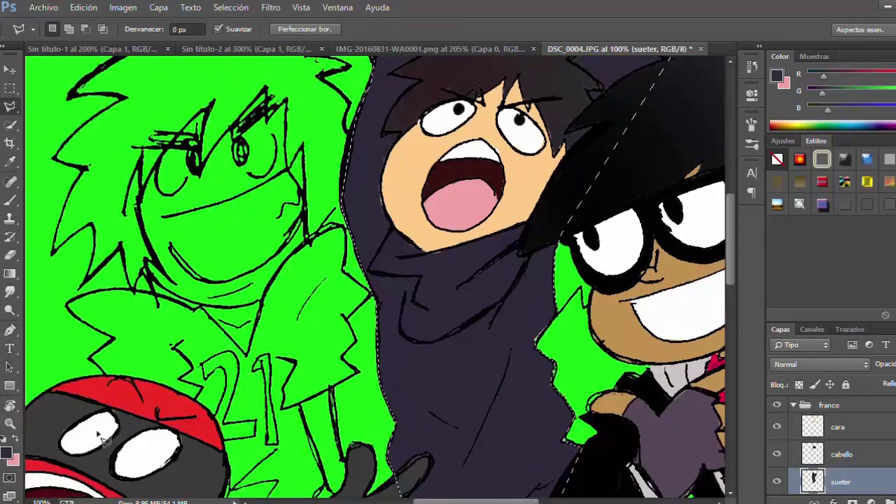
Step: Outline the outer edge of the shouting character's bent trouser leg from the sweater hem down to the ankle
scroll(551, 270, down, 3)
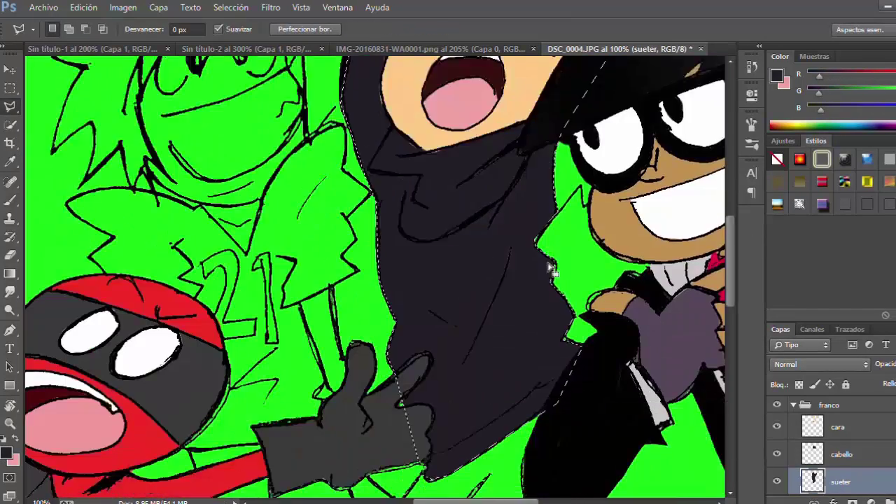
scroll(551, 269, down, 7)
click(330, 384)
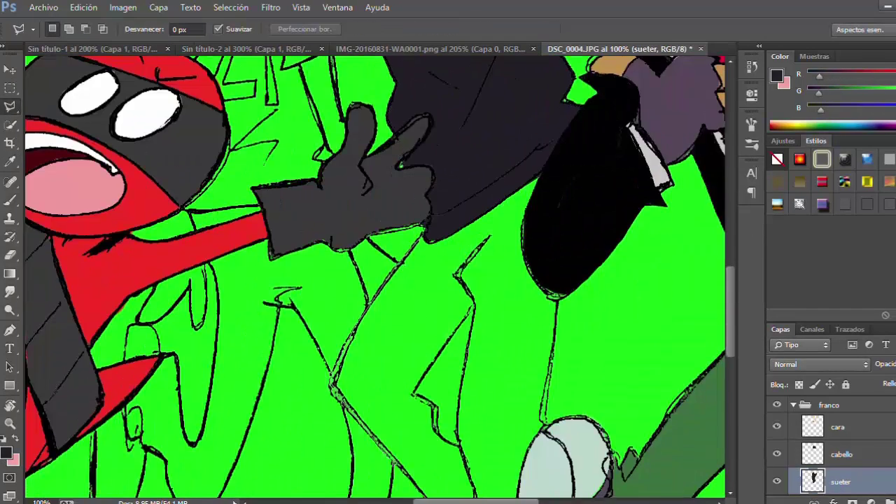
scroll(336, 393, down, 4)
click(427, 376)
click(406, 397)
double_click(426, 411)
shift+click(426, 411)
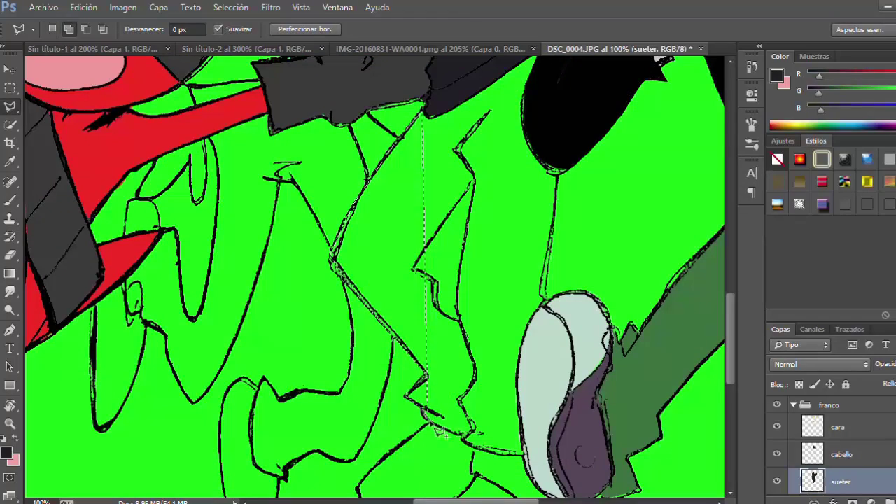
Step: Extend the selection over the rest of the trousers up to the hem and subtract the gap between the legs
click(465, 439)
click(521, 454)
click(537, 424)
click(561, 172)
click(573, 113)
scroll(594, 96, up, 15)
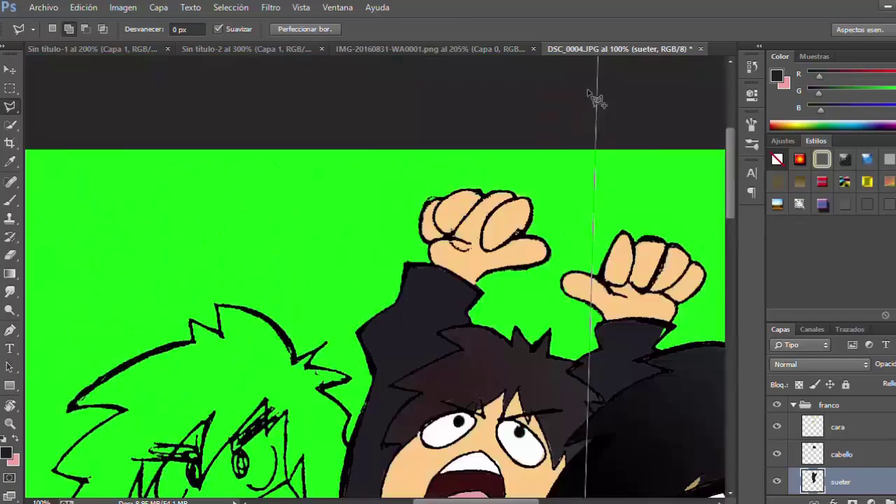
scroll(594, 96, down, 12)
click(567, 146)
click(443, 195)
double_click(409, 252)
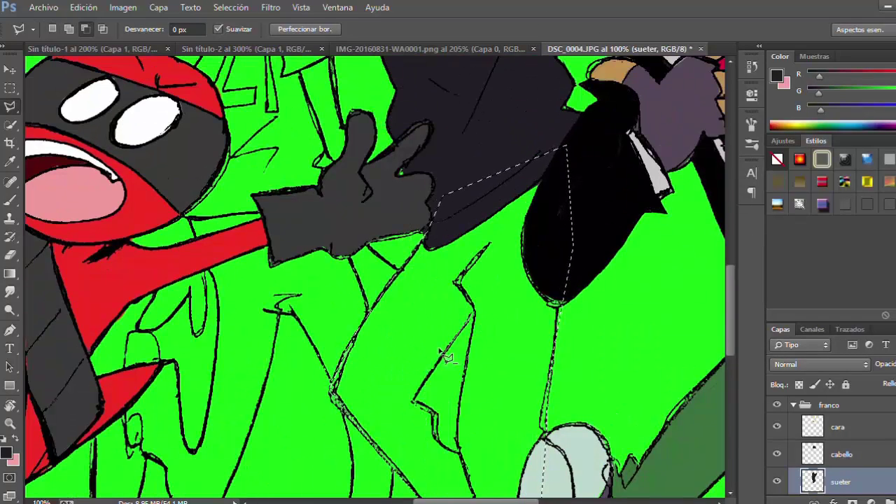
scroll(476, 324, down, 5)
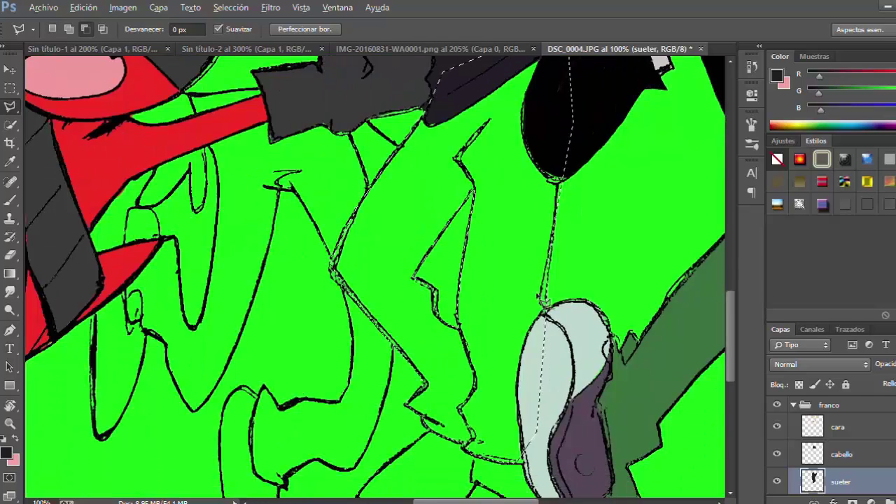
Step: Choose a very dark brown as the trouser color
scroll(476, 323, up, 4)
key(i)
click(646, 374)
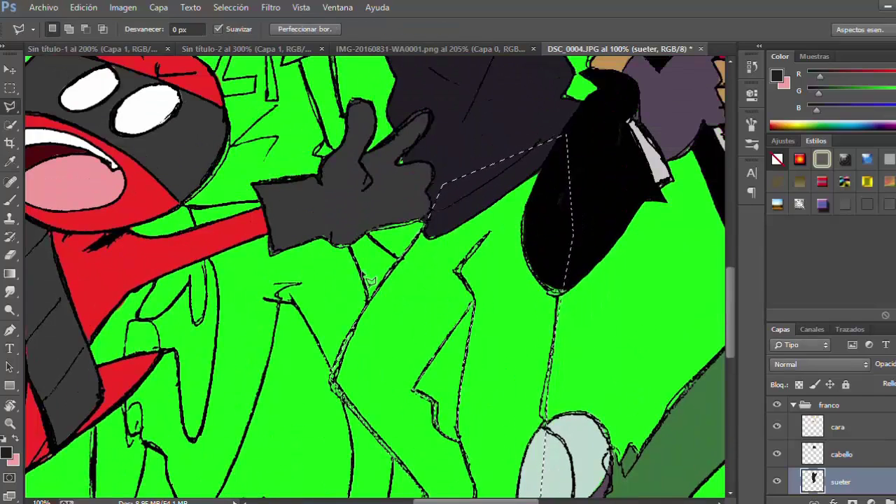
Step: Try filling the trousers selection with the dark brown on the sueter layer and undo it
key(alt+BackSpace)
scroll(474, 256, up, 1)
key(ctrl+z)
Step: Add a layer named pantalon below sueter and fill the selected trousers with dark brown
scroll(836, 459, down, 2)
click(836, 459)
key(ctrl+shift+alt+n)
double_click(839, 455)
text(pantalon)
key(Return)
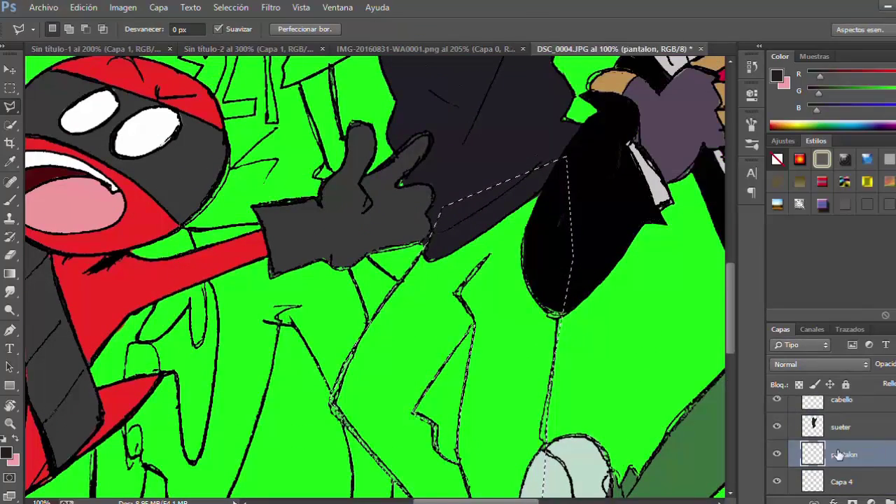
scroll(570, 270, up, 3)
scroll(570, 269, up, 6)
scroll(836, 441, up, 3)
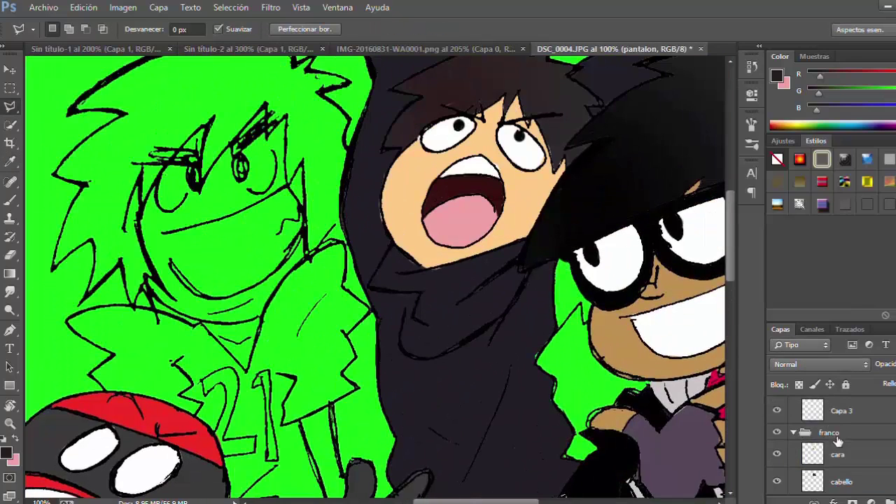
click(838, 453)
key(e)
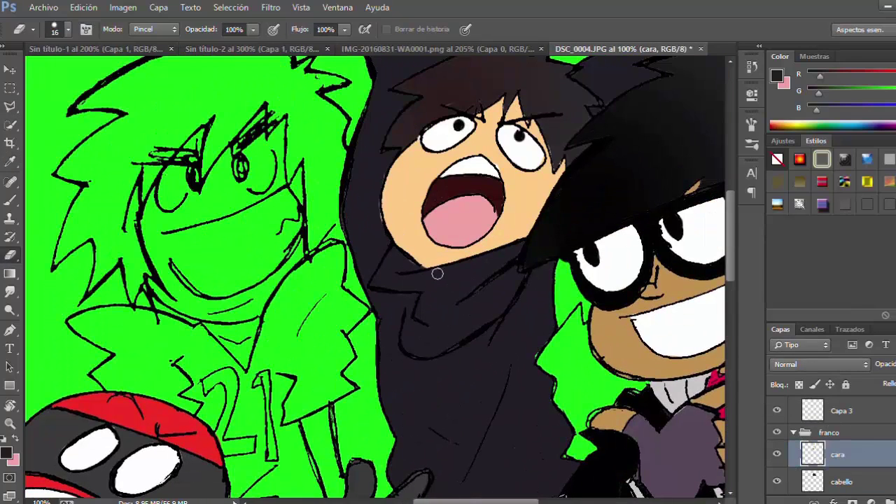
Step: Add a layer named zapatos between pantalon and Capa 4
scroll(838, 430, down, 3)
click(827, 453)
click(843, 427)
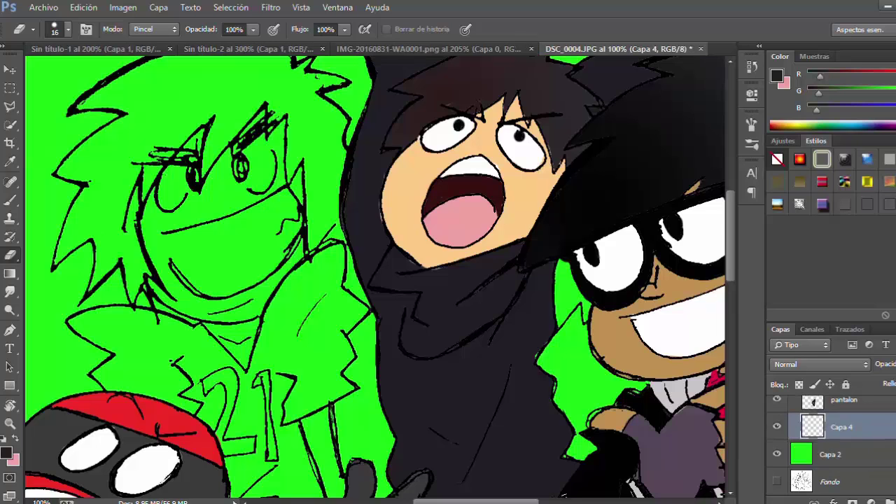
click(895, 502)
double_click(851, 427)
double_click(851, 428)
text(zapatos)
key(Return)
Step: Clear the trousers selection and paint a brown patch on the zapatos layer where the shoes meet the trouser hems
scroll(469, 344, down, 15)
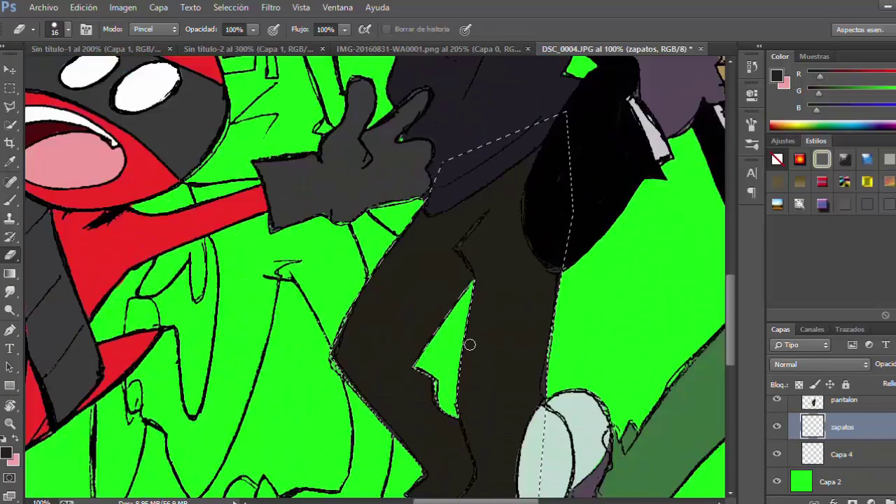
click(10, 89)
click(420, 329)
scroll(420, 329, down, 3)
click(10, 200)
key(i)
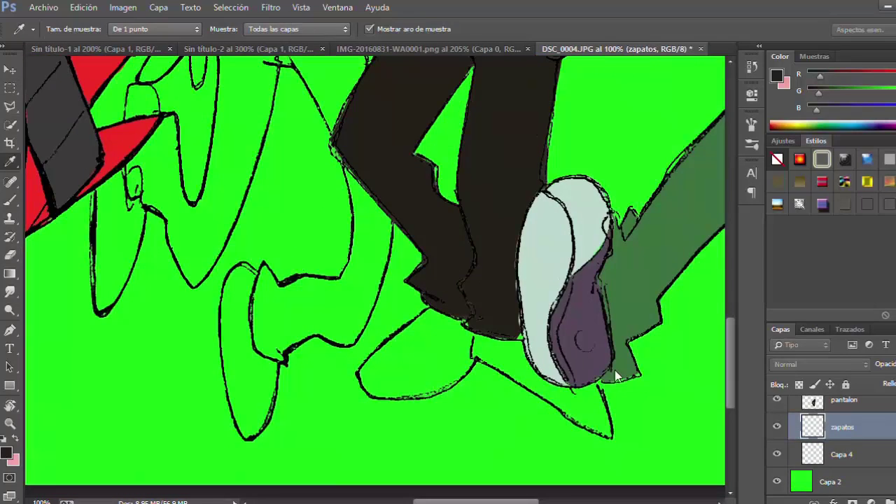
click(503, 325)
key(b)
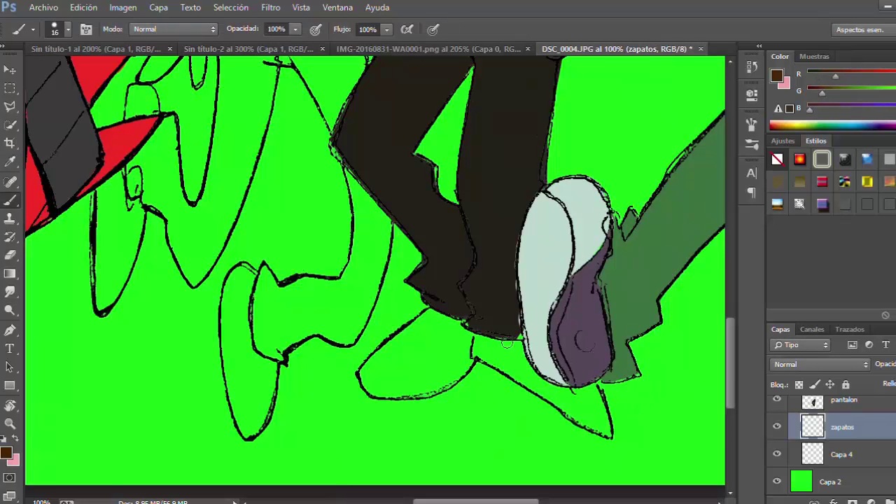
drag(442, 329, 517, 336)
Step: Choose a darker brown and repaint the patch on the shoes with an 80 px brush
click(6, 453)
click(558, 404)
click(751, 257)
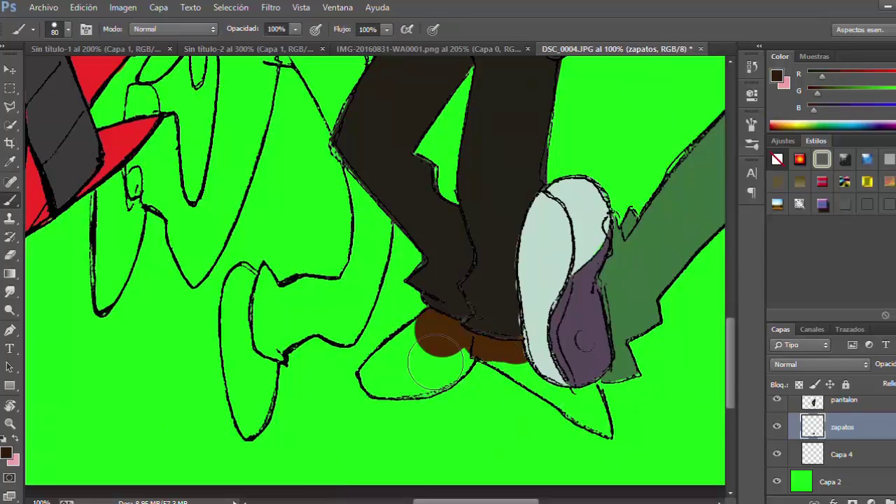
drag(429, 344, 516, 336)
Step: Outline both shoes with the Polygonal Lasso, fill them with the dark brown and deselect
key(l)
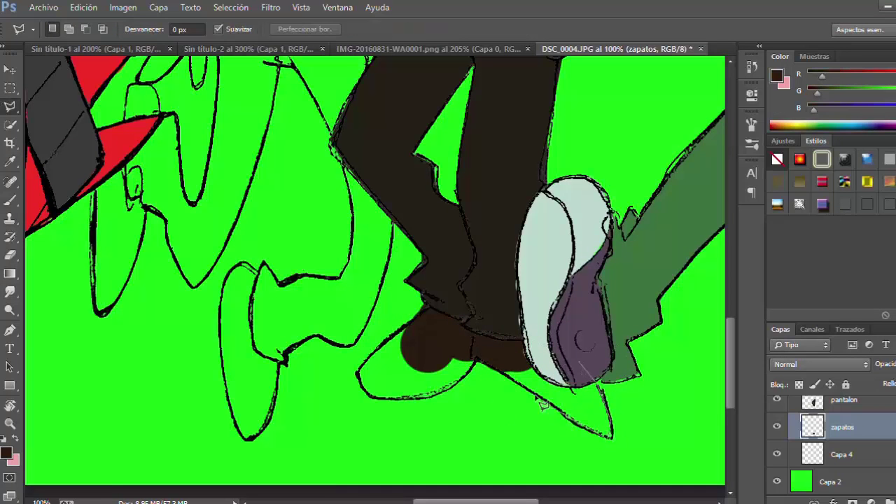
click(493, 366)
click(488, 336)
shift+click(477, 360)
click(435, 390)
click(374, 395)
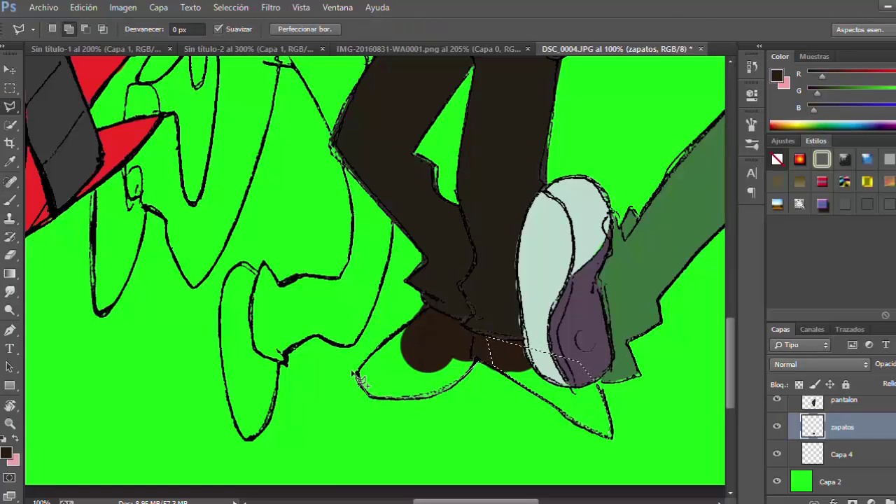
click(357, 374)
click(382, 343)
double_click(425, 308)
key(alt+BackSpace)
key(m)
click(490, 276)
Step: Create a group named mavu above Capa 2 and add a layer named piel inside it
scroll(859, 437, down, 1)
click(860, 452)
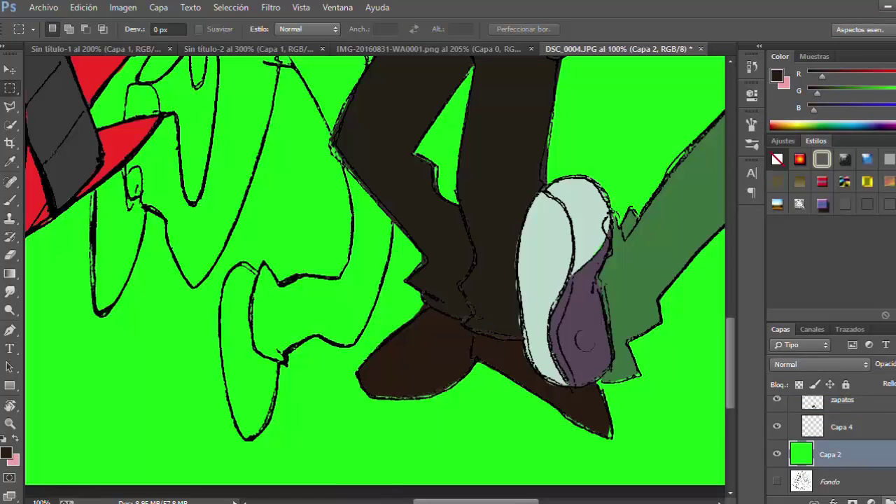
click(890, 502)
double_click(826, 449)
double_click(841, 471)
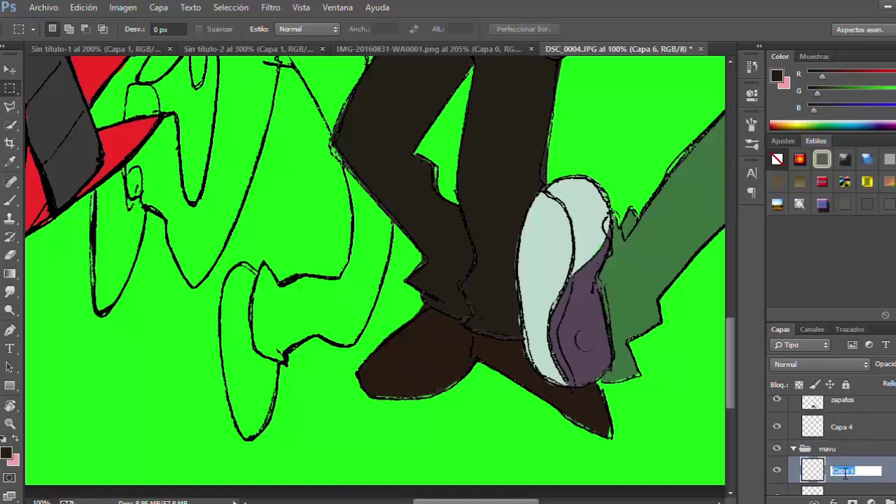
text(piel)
key(Return)
Step: Sample the pink skin color of the character with the number 22 jersey in the reference image IMG-20160831-WA0001.png
scroll(476, 420, up, 10)
click(427, 49)
scroll(389, 237, down, 1)
key(b)
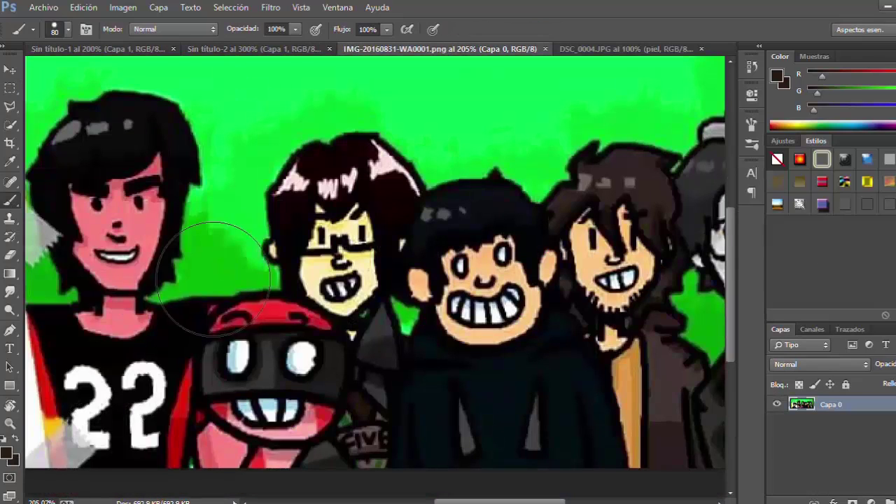
key(x)
key(ctrl+Tab)
Step: Select the grinning character's face, neck and visible arms with the Polygonal Lasso
key(l)
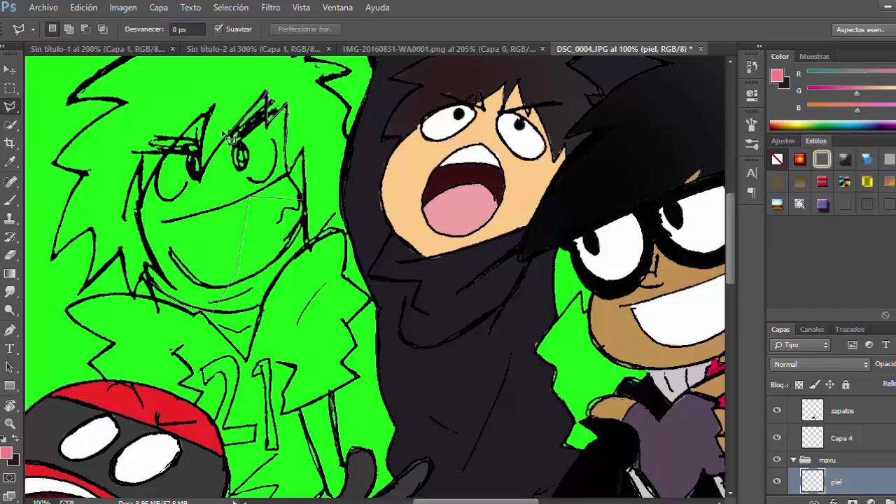
double_click(145, 273)
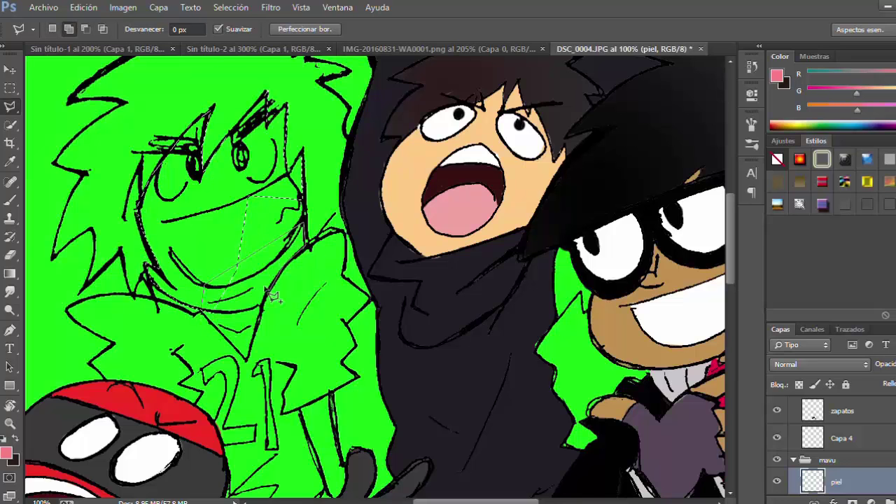
scroll(336, 305, down, 4)
click(352, 355)
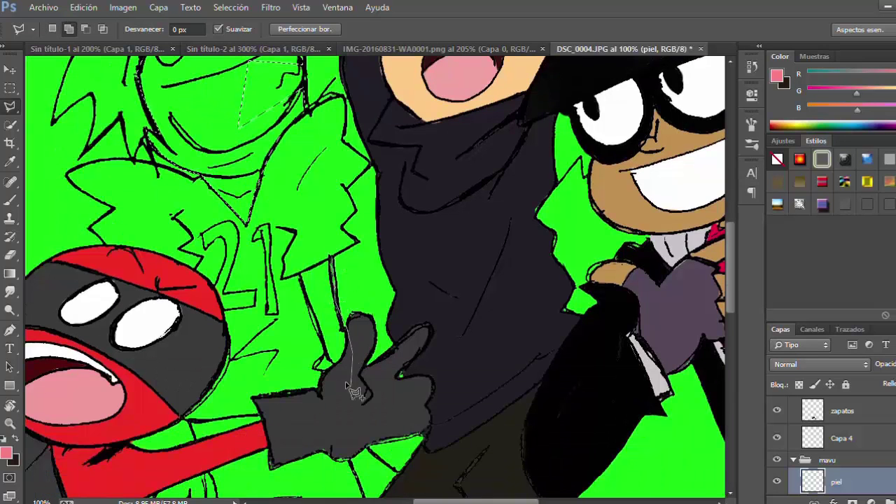
scroll(350, 388, down, 2)
click(386, 329)
click(432, 353)
click(412, 396)
click(398, 392)
click(367, 366)
click(333, 284)
double_click(302, 199)
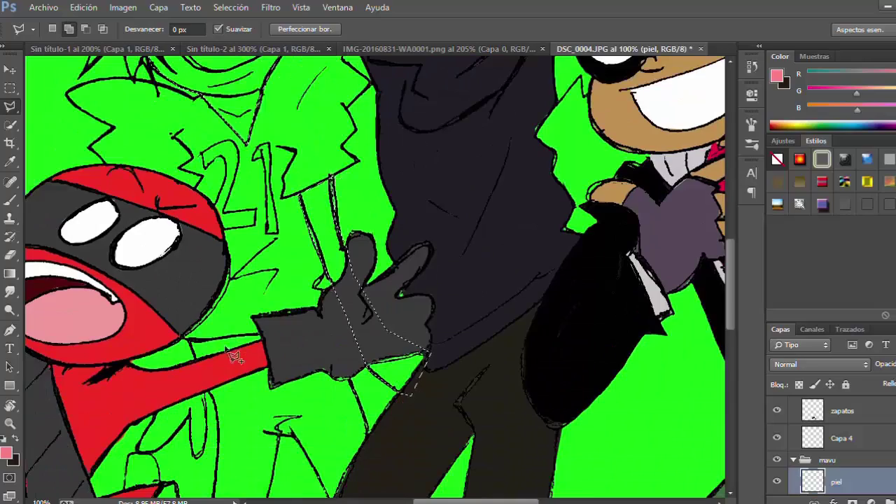
scroll(208, 366, down, 2)
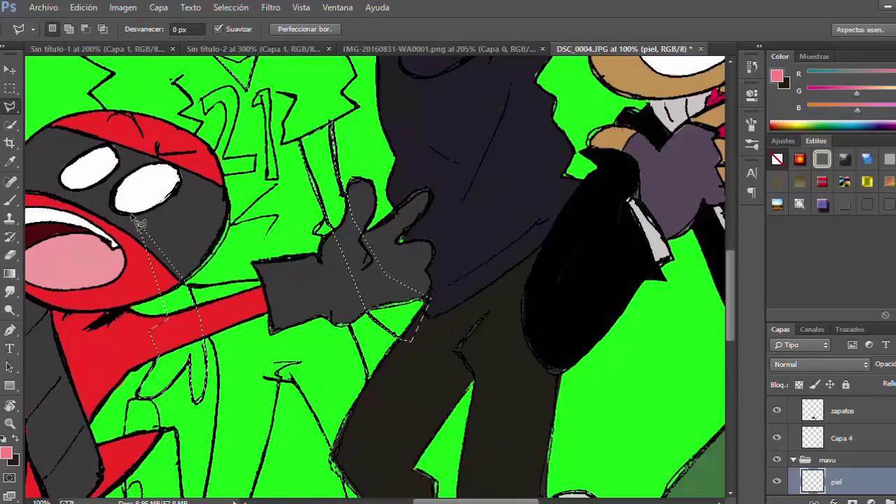
Step: Fill the selected skin areas with the pink on the piel layer and deselect
scroll(366, 304, up, 5)
key(alt+BackSpace)
click(9, 87)
click(105, 231)
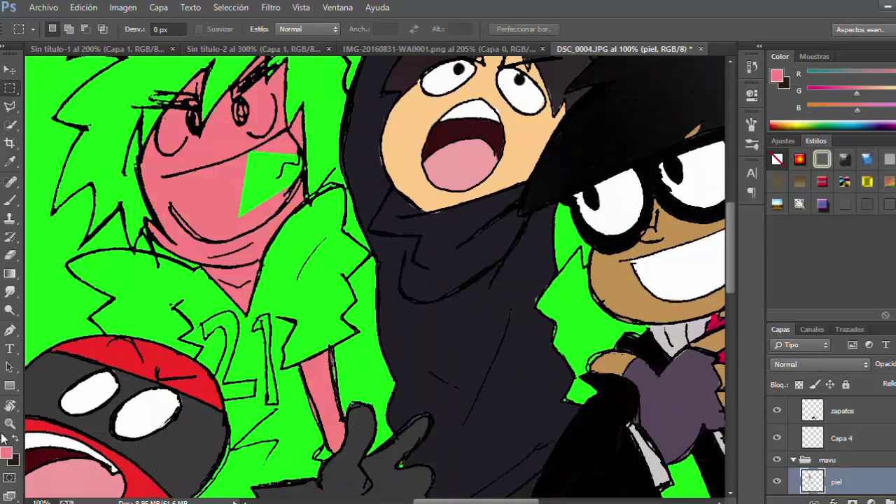
Step: Restore the default colors, outline the character's grinning mouth with the Polygonal Lasso and fill it with white
click(4, 438)
click(14, 438)
click(10, 201)
click(10, 106)
click(286, 129)
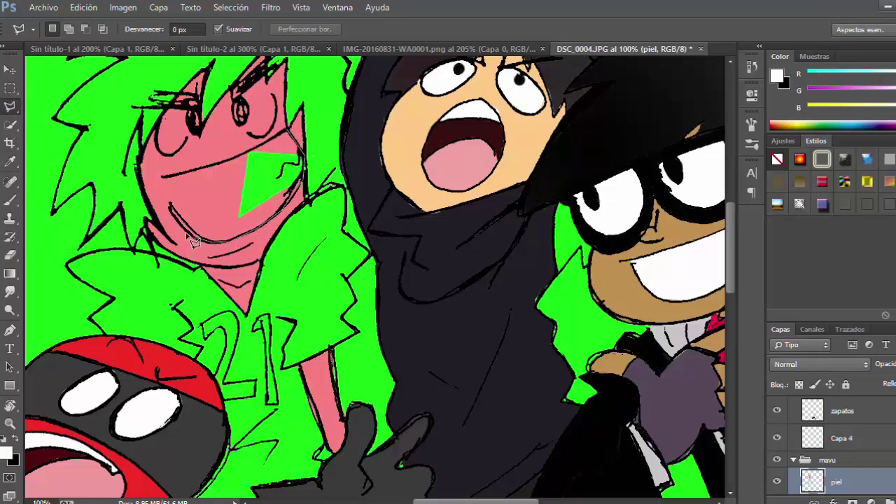
click(282, 130)
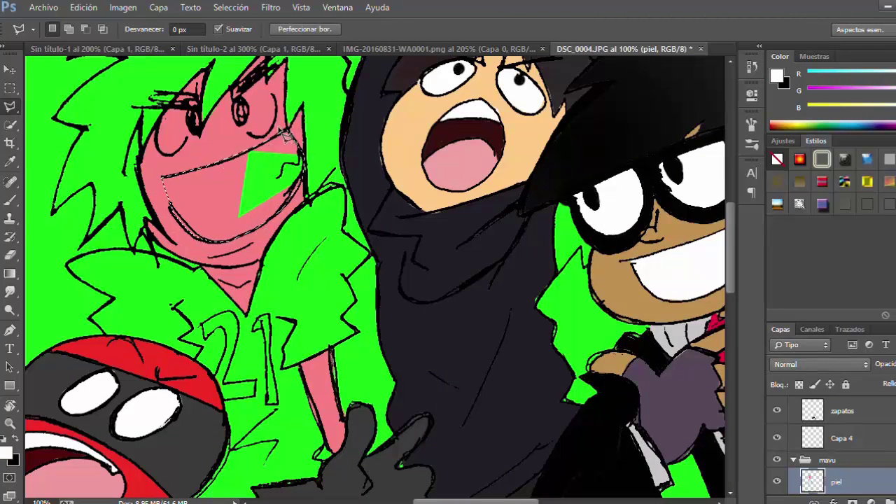
key(alt+BackSpace)
Step: Paint the grinning character's eyes white and their pupils and eyebrows black on the piel layer
scroll(316, 344, up, 4)
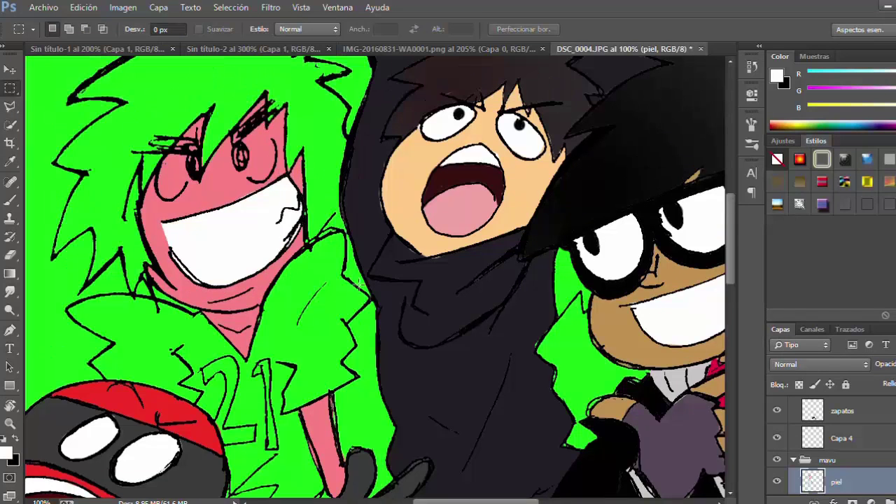
key(b)
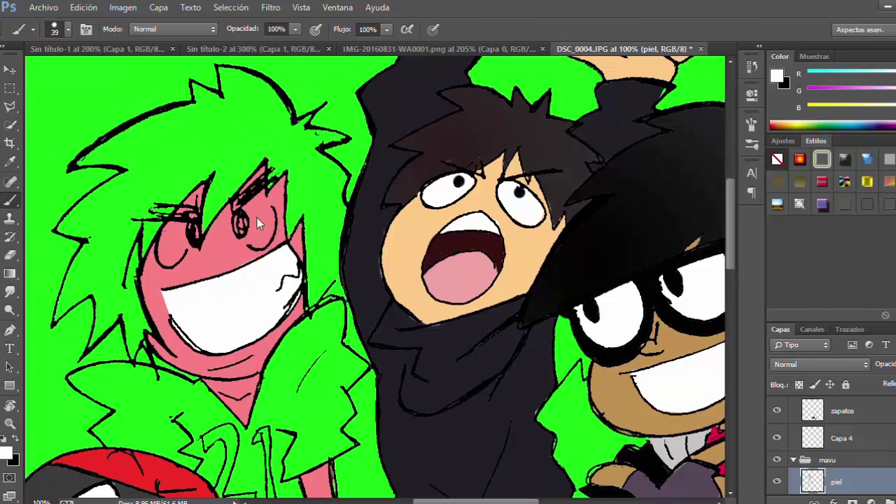
drag(262, 232, 247, 218)
drag(171, 252, 188, 236)
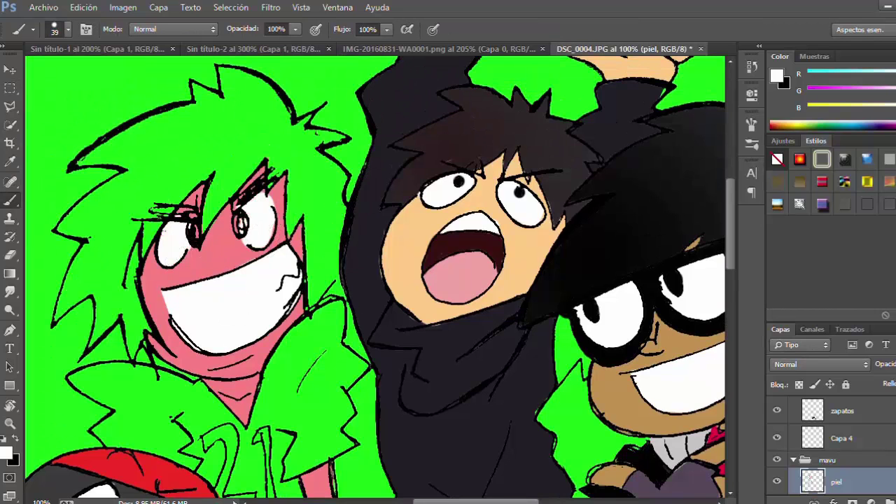
key(x)
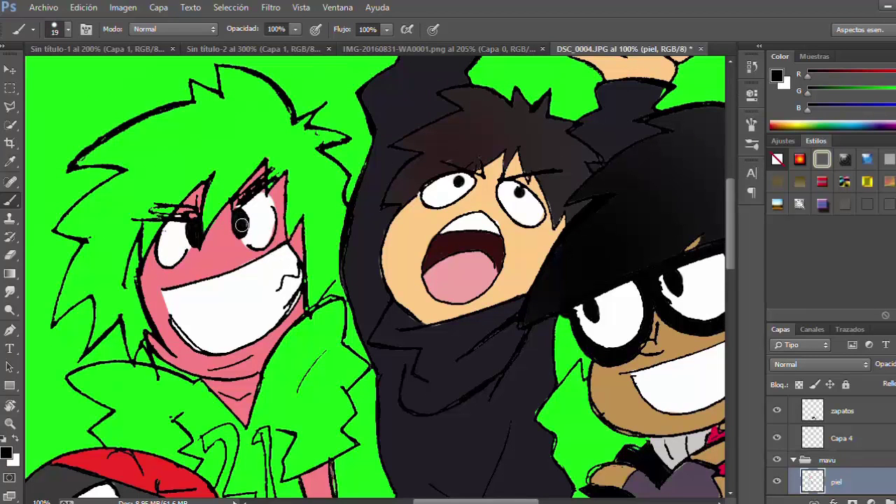
drag(195, 217, 152, 218)
Step: Add a layer named cabello below piel in the mavu group
scroll(151, 218, down, 4)
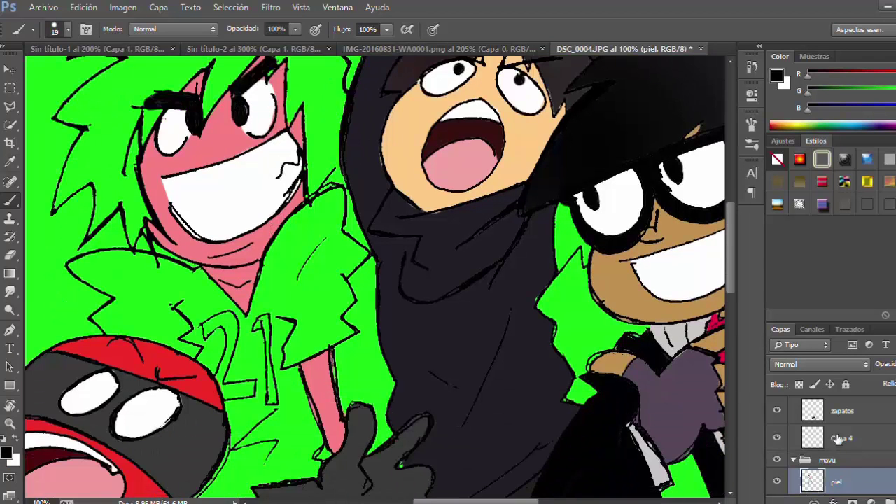
scroll(837, 440, down, 2)
click(834, 450)
key(ctrl+shift+alt+n)
double_click(838, 453)
text(cabello)
key(Return)
Step: Fill the character's outlined hair on the cabello layer with the near-black hair color sampled from the reference image
click(438, 50)
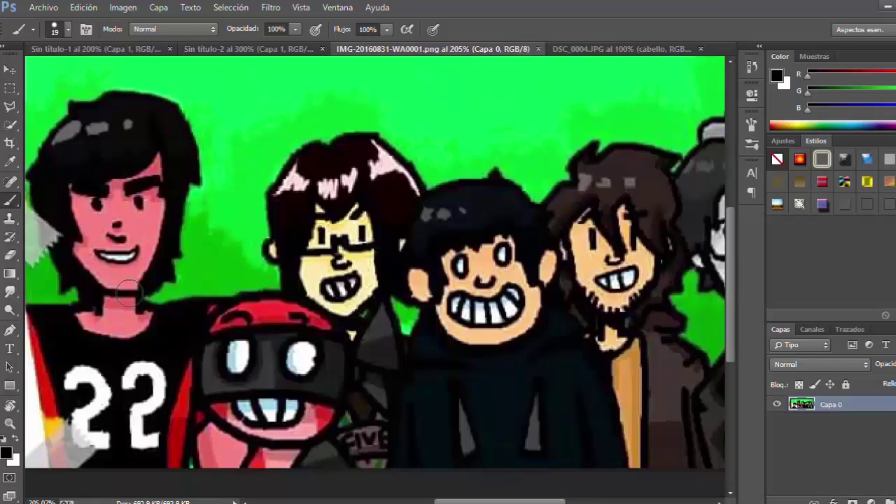
click(603, 49)
key(l)
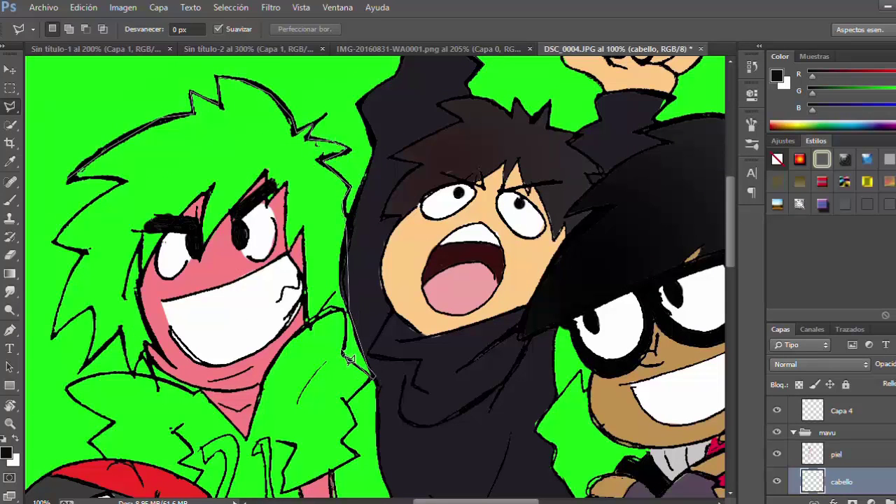
click(280, 298)
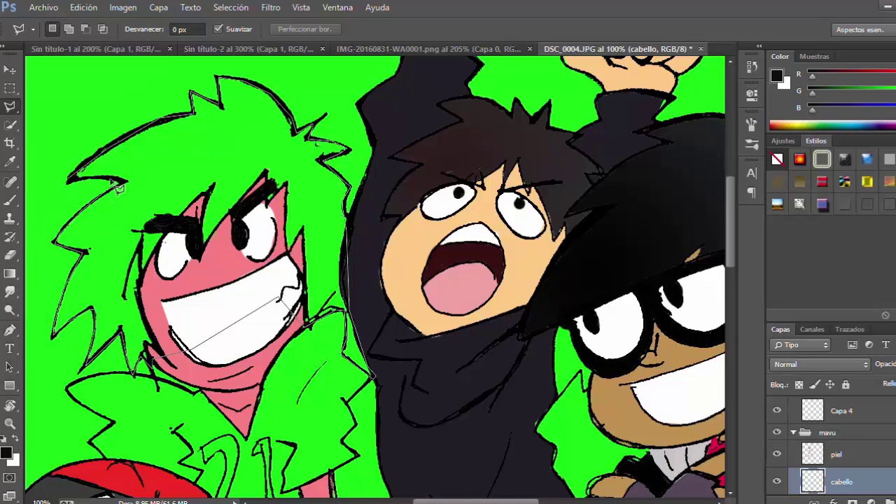
click(69, 178)
key(m)
key(alt+BackSpace)
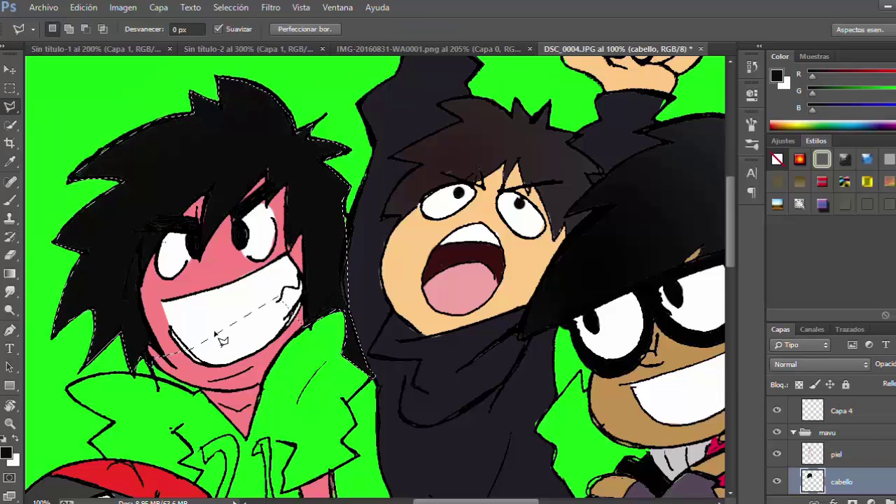
key(ctrl+d)
Step: Add a layer named jersey 1 below cabello in the mavu group
click(837, 455)
key(e)
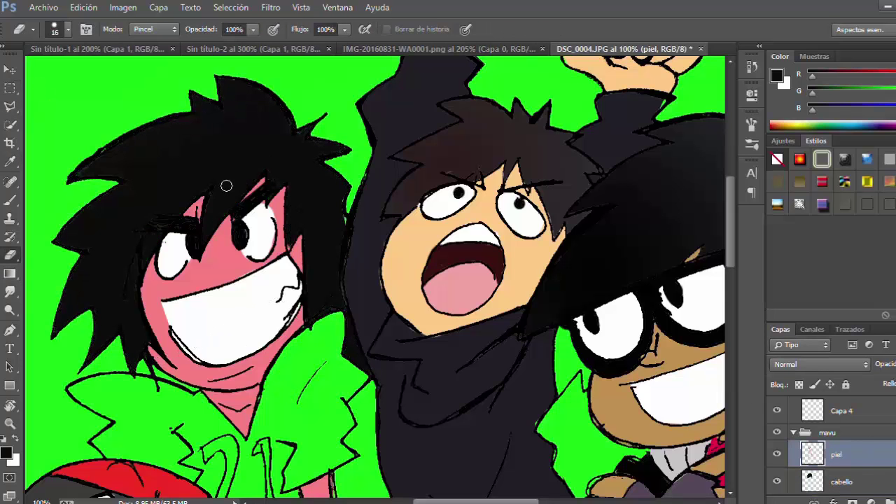
key(l)
key(alt+bracketleft)
key(alt+bracketleft)
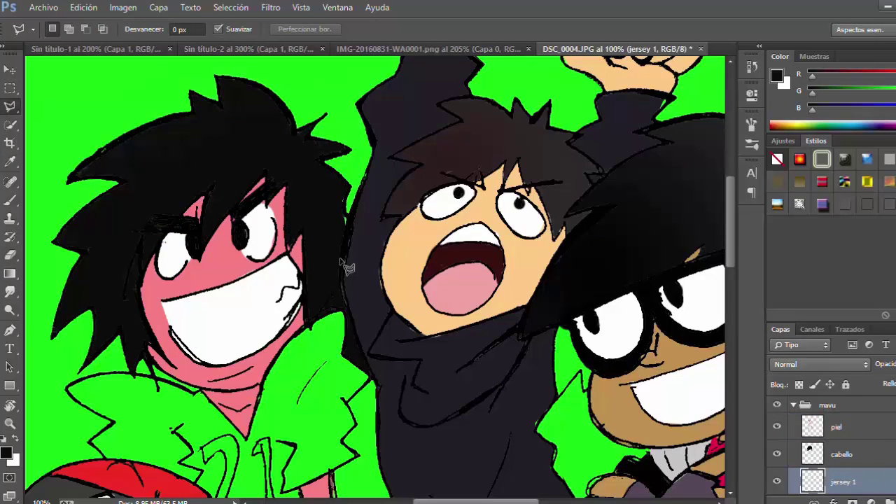
Step: Sample the black of the number 22 jersey from the reference image
key(ctrl+shift+Tab)
key(b)
key(ctrl+Tab)
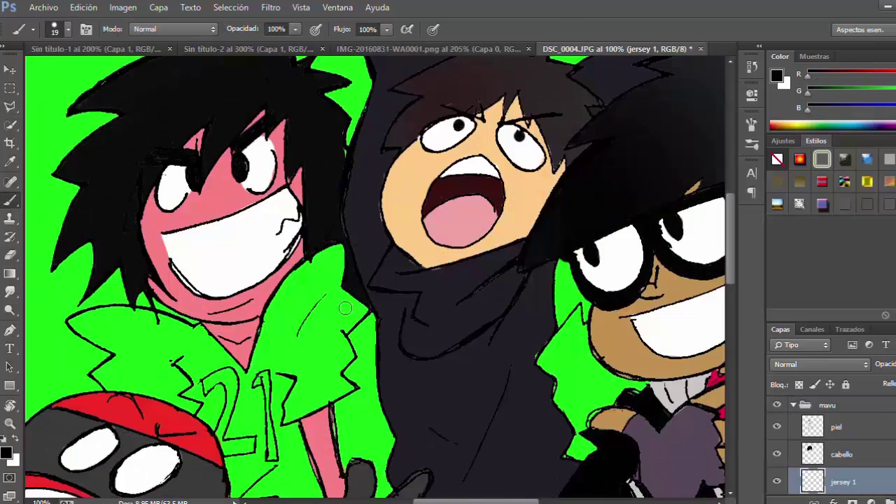
Step: Outline the front of the character's jersey between the sleeves, fill it with black and deselect
scroll(318, 159, down, 2)
key(l)
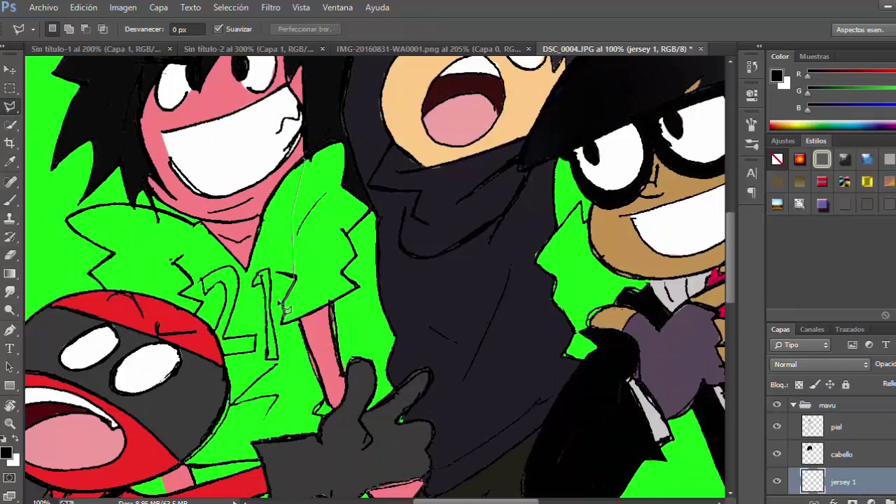
click(317, 440)
click(184, 463)
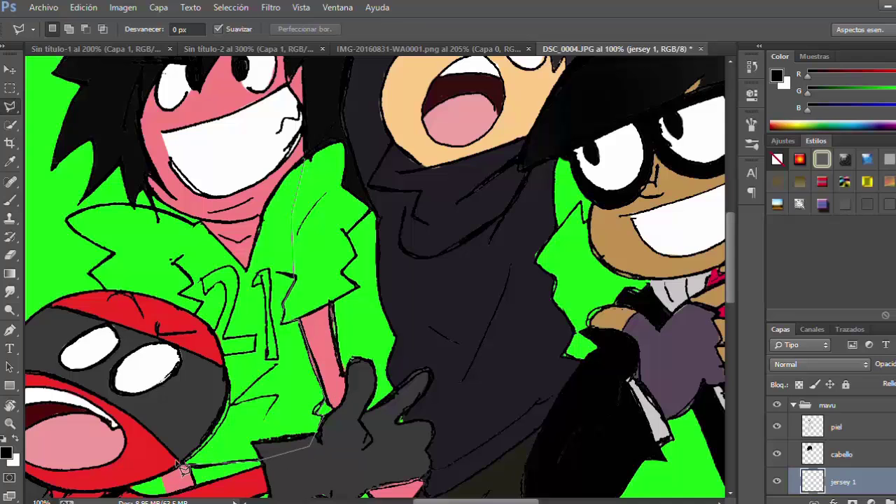
click(163, 412)
click(183, 349)
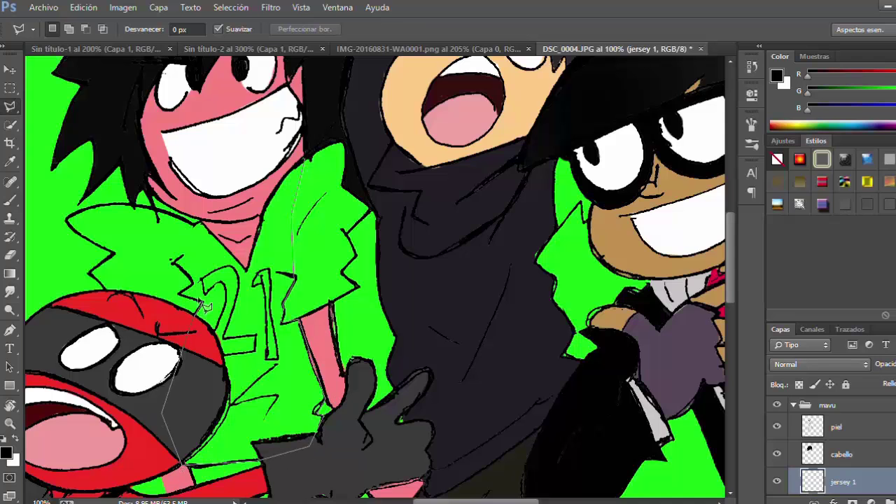
click(197, 224)
double_click(266, 165)
key(alt)
key(alt)
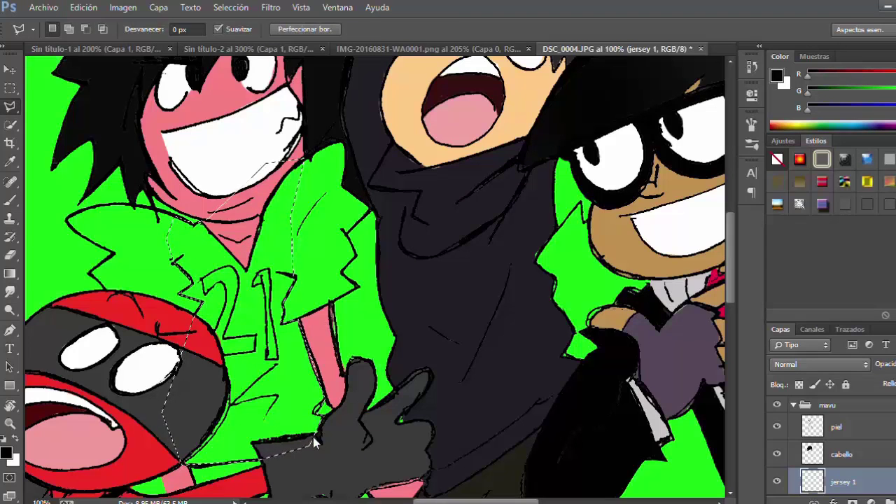
key(alt+BackSpace)
key(ctrl+d)
Step: Set white as the foreground color and add the text 22 on the front of the black jersey
key(t)
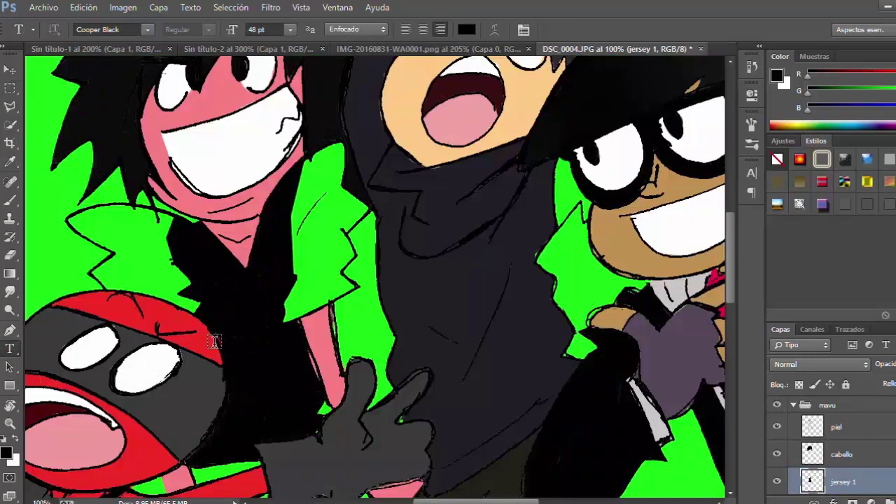
click(19, 207)
key(x)
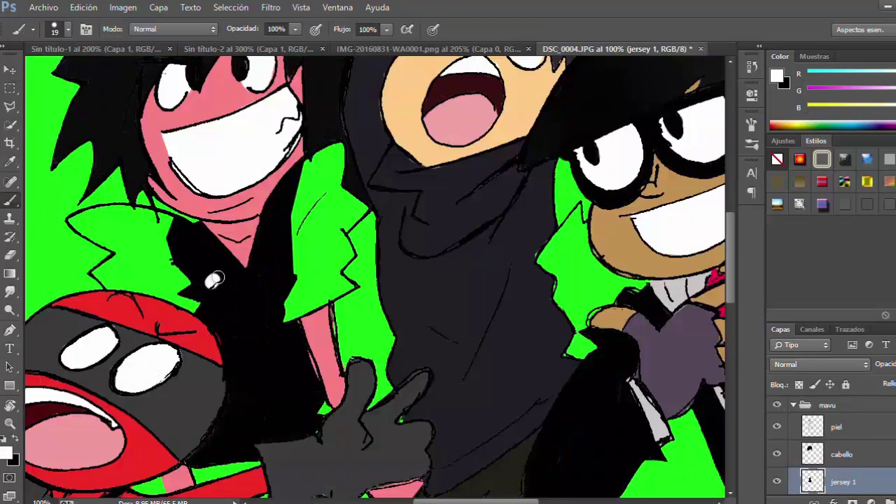
key(ctrl+z)
drag(217, 278, 231, 313)
key(t)
click(211, 323)
text(22)
Step: Set the jersey number text to the Impact font at 72 pt
key(ctrl+a)
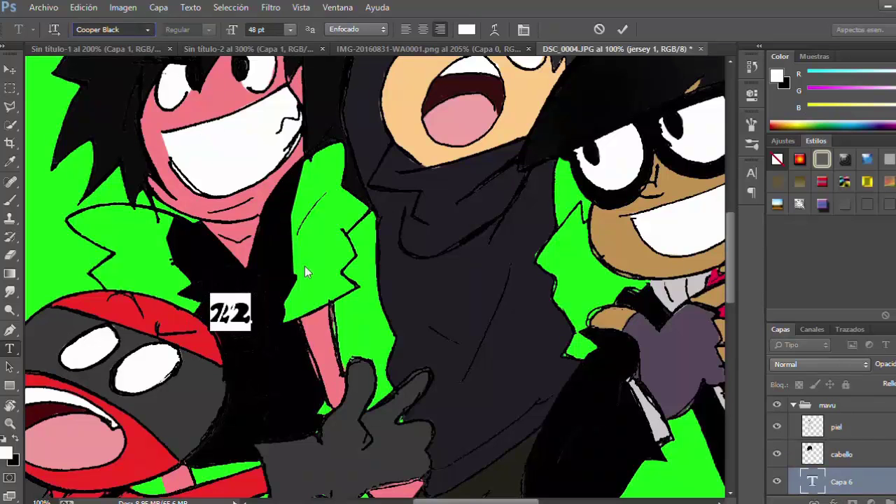
click(164, 205)
click(289, 29)
click(300, 261)
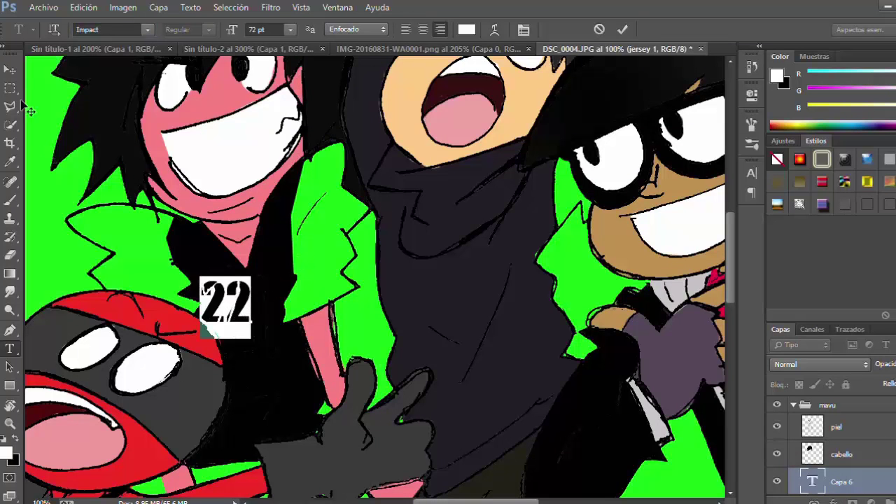
click(9, 69)
drag(227, 302, 247, 312)
key(ctrl+z)
drag(868, 404, 844, 386)
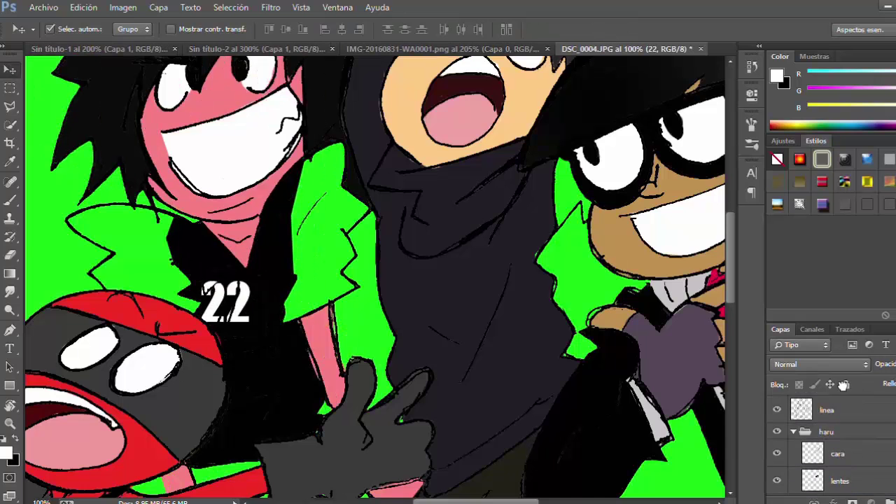
click(853, 409)
key(m)
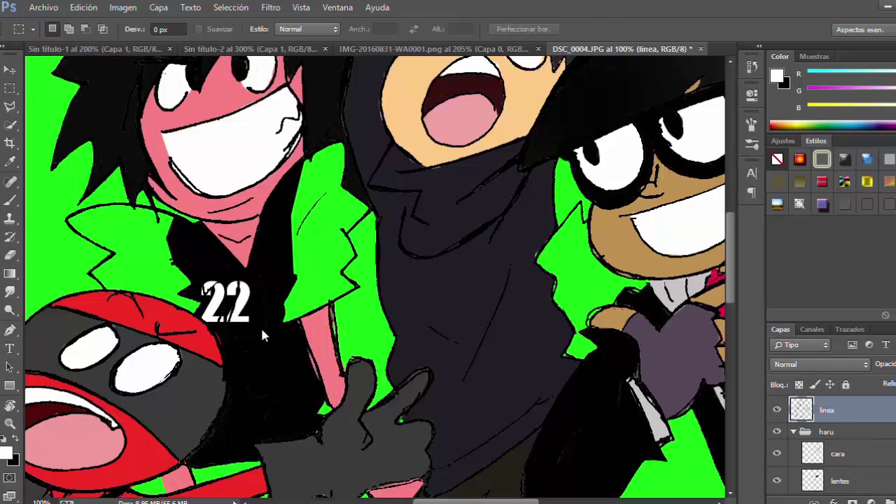
key(ctrl+t)
scroll(882, 436, up, 3)
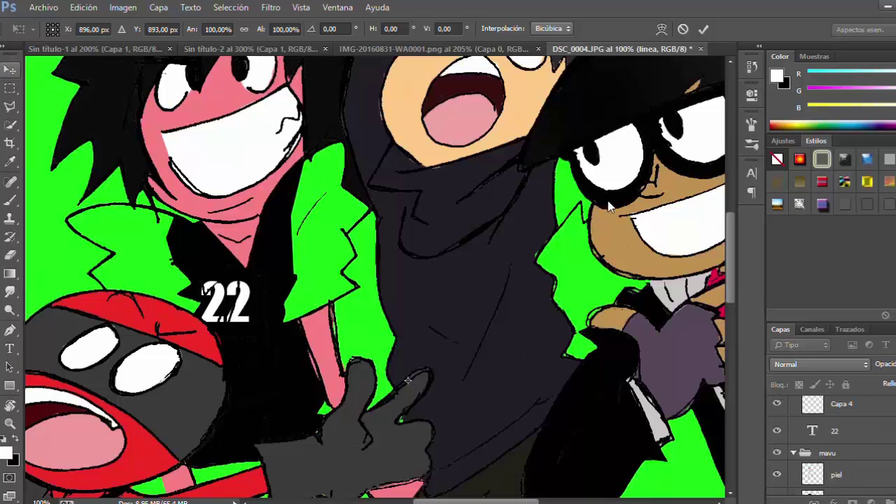
key(Escape)
Step: Move the 22 text layer above linea, enlarge it to about 151% by 226% and tilt it about -10.5° to fit the jersey
drag(837, 431, 827, 404)
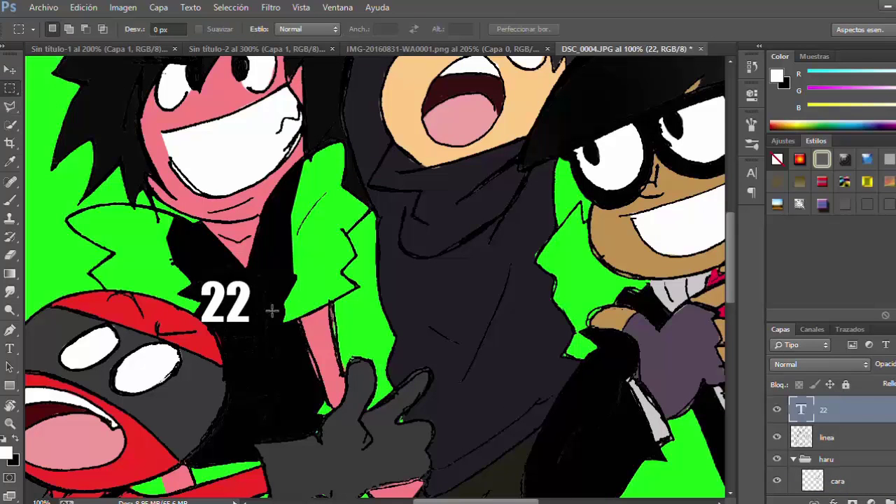
key(ctrl+t)
drag(251, 337, 277, 414)
drag(295, 398, 304, 385)
drag(265, 362, 273, 368)
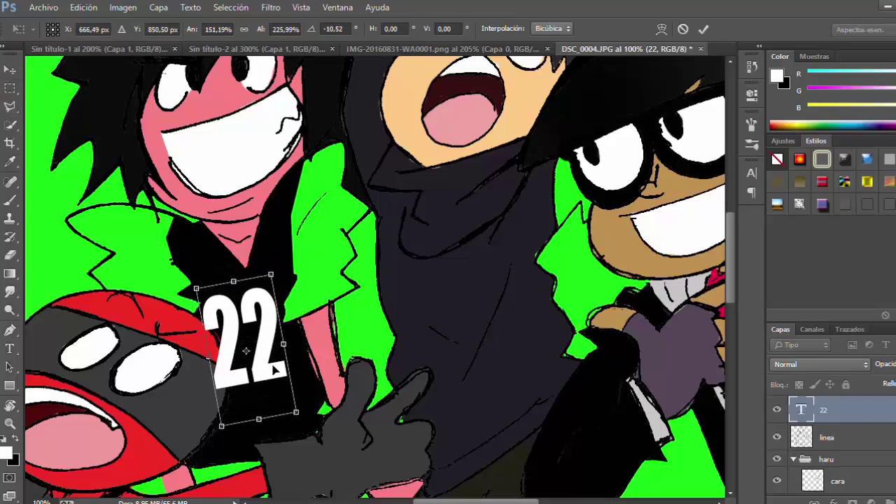
key(Return)
Step: Rasterize the 22 layer and erase the part of the number that overlaps the masked character's head
key(e)
click(430, 220)
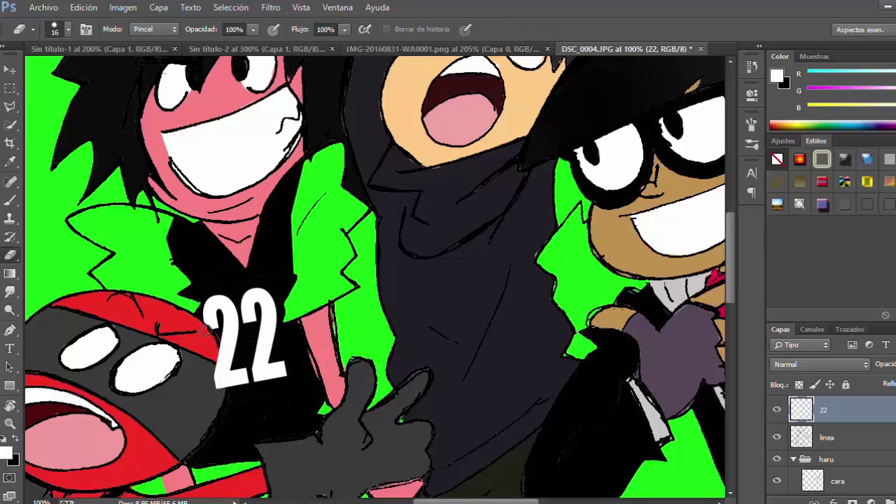
drag(210, 339, 222, 385)
Step: Add a layer named jersey 2 below jersey 1 in the mavu group
scroll(398, 420, down, 3)
scroll(840, 448, down, 5)
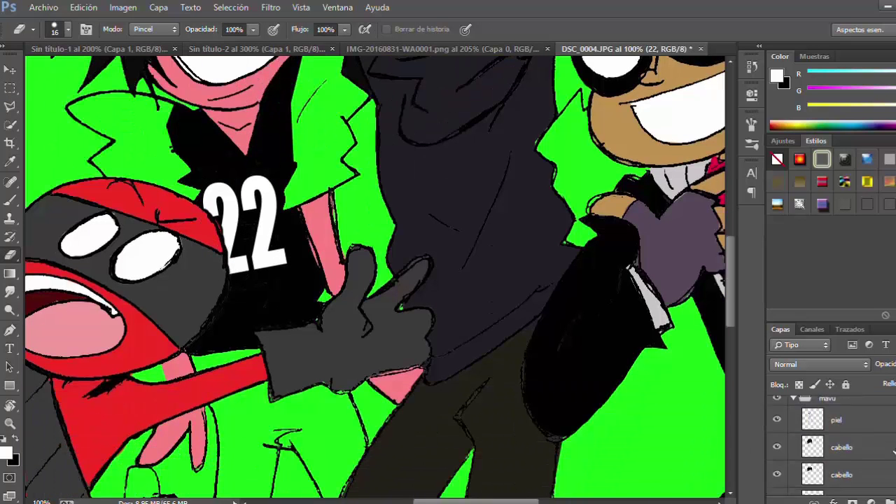
click(842, 455)
key(ctrl+shift+alt+n)
double_click(841, 456)
text(jersey 2)
key(Return)
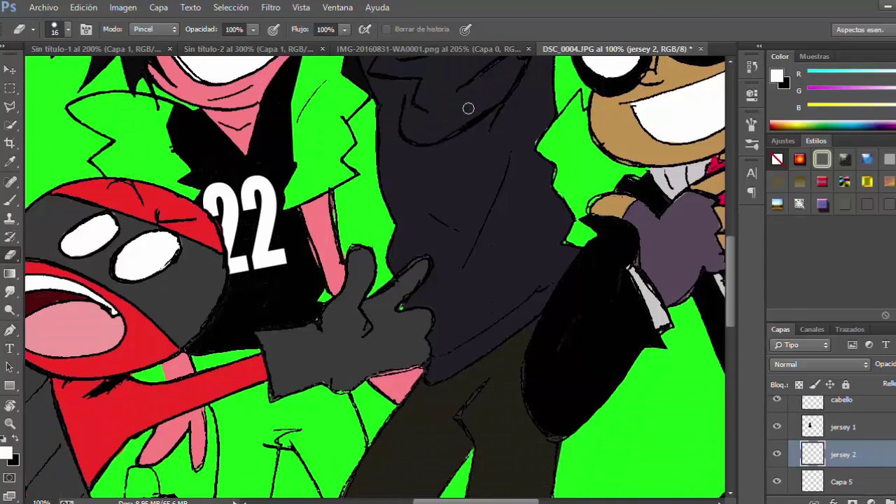
Step: Sample the red of the jersey from the reference image
click(428, 49)
click(10, 201)
alt+click(170, 427)
click(611, 49)
Step: Outline the jersey sleeve above the masked character's head with the Polygonal Lasso
click(8, 110)
click(9, 107)
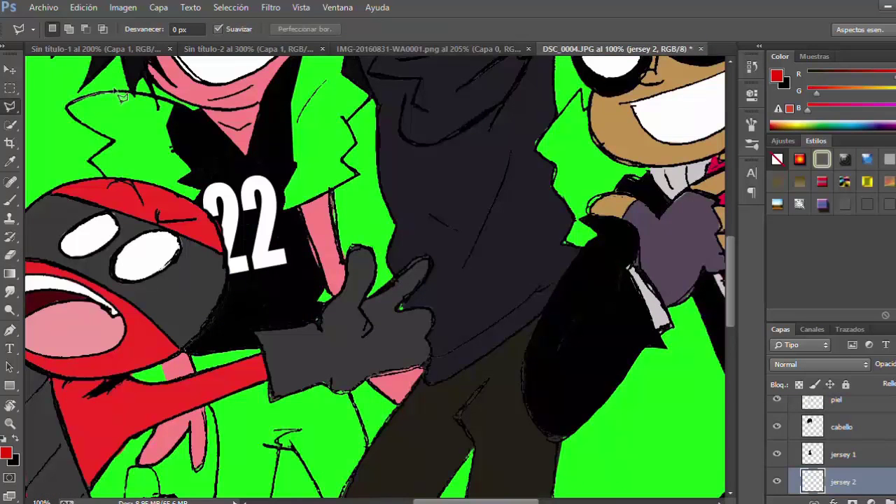
drag(201, 120, 102, 173)
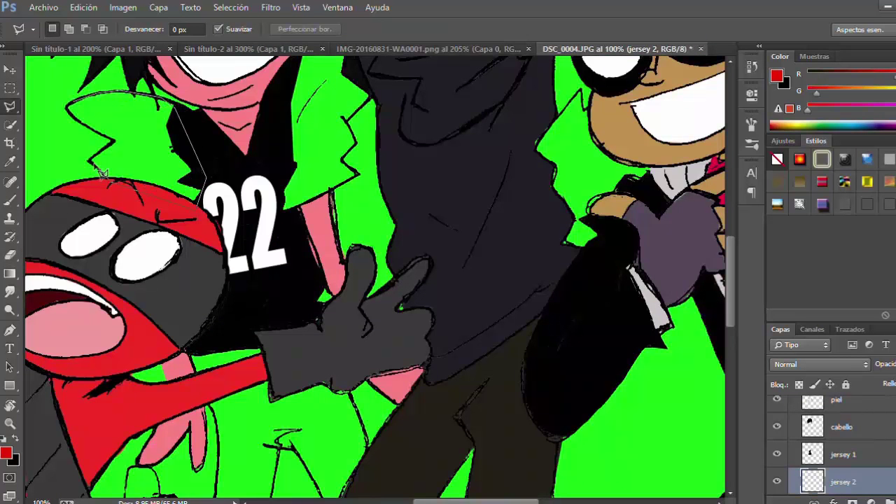
click(69, 109)
Step: Add the sleeve beside the dark hoodie to the selection, fill both sleeves with red on jersey 2 and deselect
shift+click(133, 102)
click(176, 103)
click(210, 131)
scroll(327, 69, up, 3)
click(329, 104)
click(362, 111)
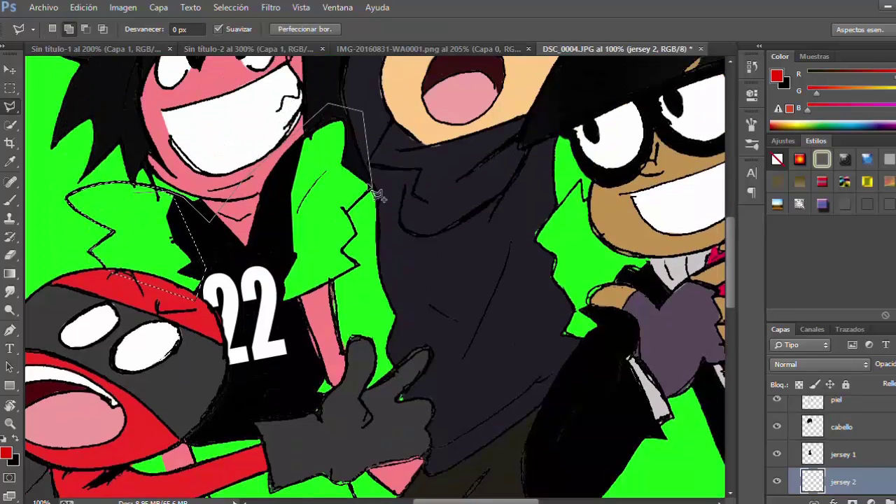
mouse_move(377, 196)
mouse_down()
mouse_move(343, 207)
mouse_move(351, 233)
mouse_move(353, 257)
mouse_up()
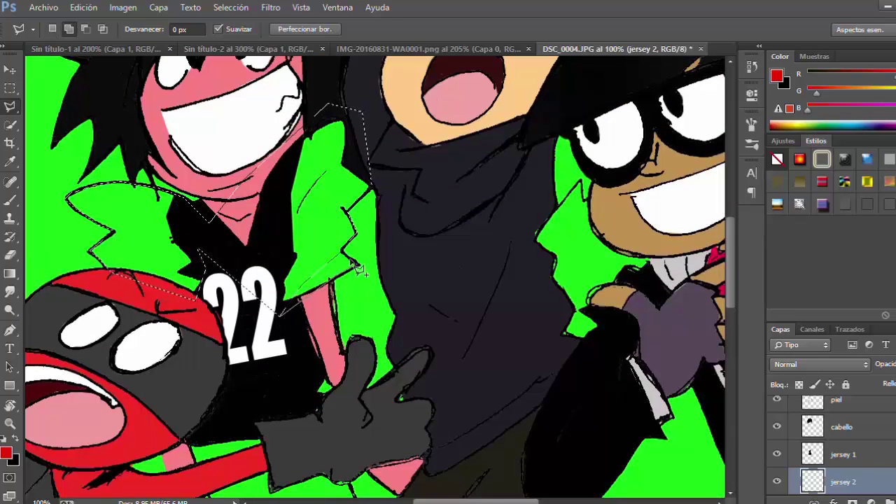
key(alt+BackSpace)
scroll(346, 433, down, 2)
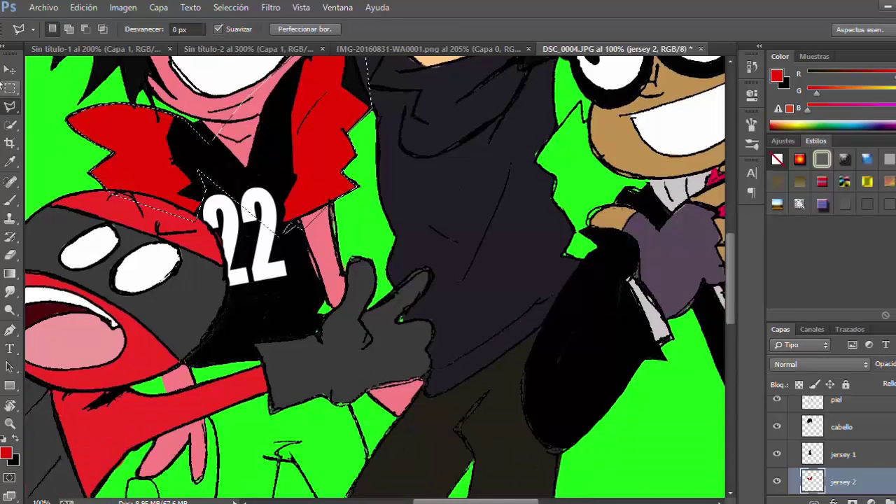
key(ctrl+d)
Step: Pick light gray as the foreground color and add a layer named pantalon below jersey 2
key(m)
key(d)
key(x)
key(i)
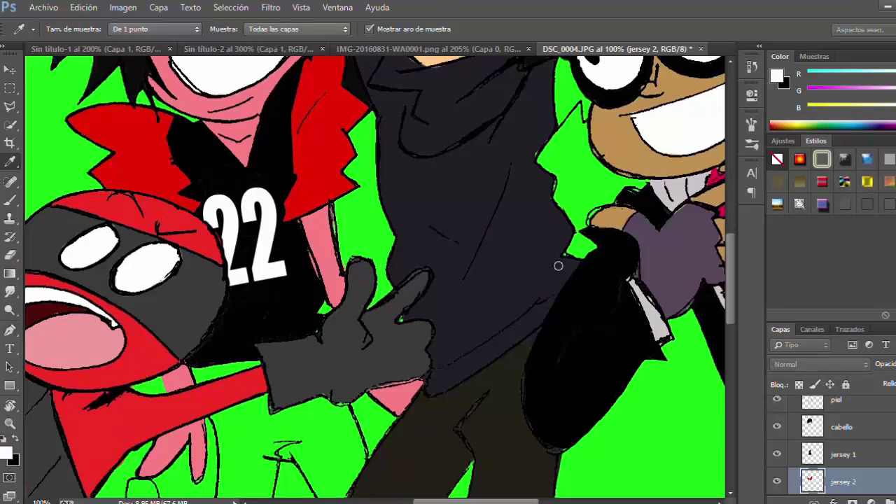
key(m)
scroll(840, 448, down, 3)
click(853, 430)
text(pantalon)
key(Return)
Step: Outline the number 22 character's trousers and legs, fill them with light gray on the pantalon layer and deselect
key(l)
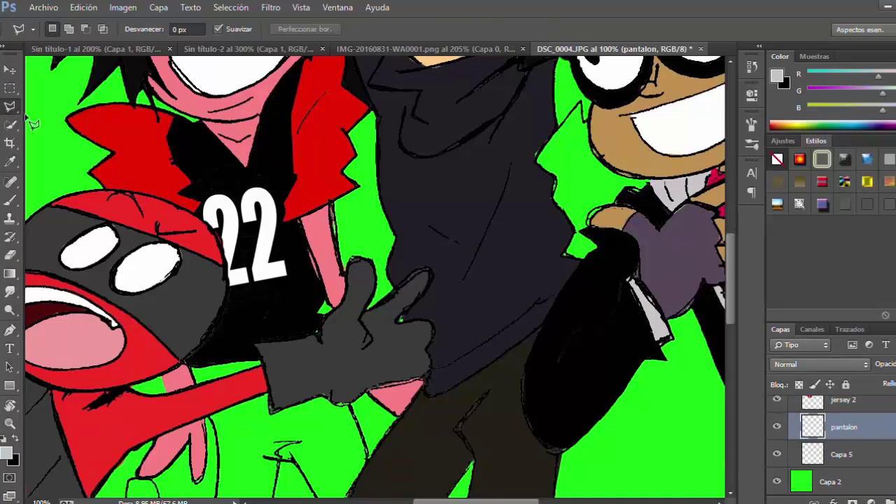
scroll(355, 418, down, 5)
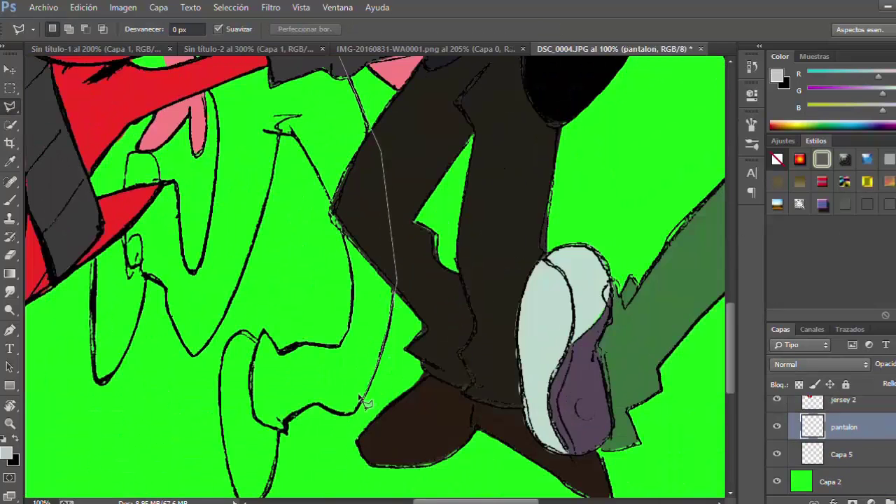
scroll(263, 351, down, 2)
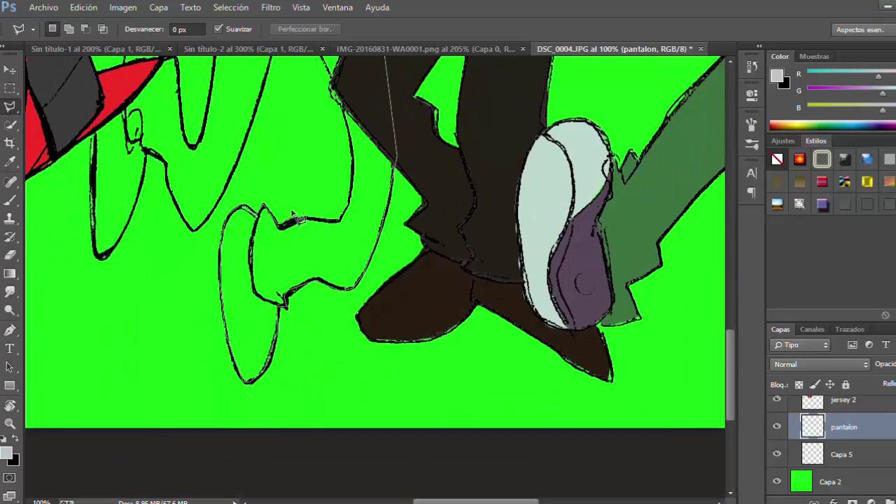
scroll(330, 147, up, 2)
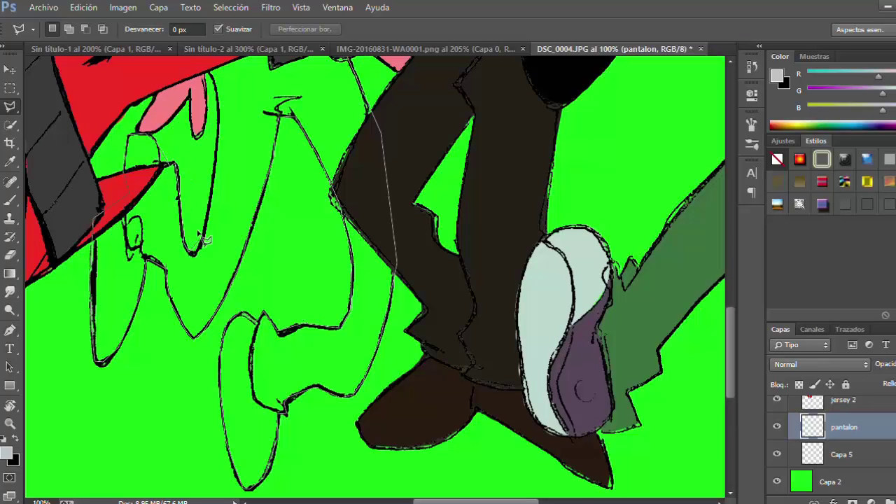
scroll(214, 85, up, 2)
click(181, 82)
double_click(194, 72)
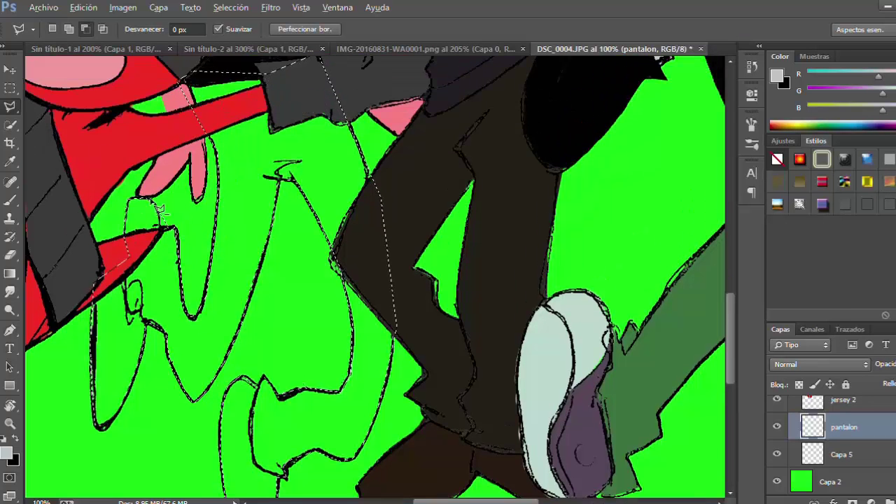
key(i)
key(alt+BackSpace)
key(m)
click(353, 442)
Step: On the cabello layer of the haru group, outline the green hair gap between the glasses and the dark hoodie
click(10, 423)
click(466, 29)
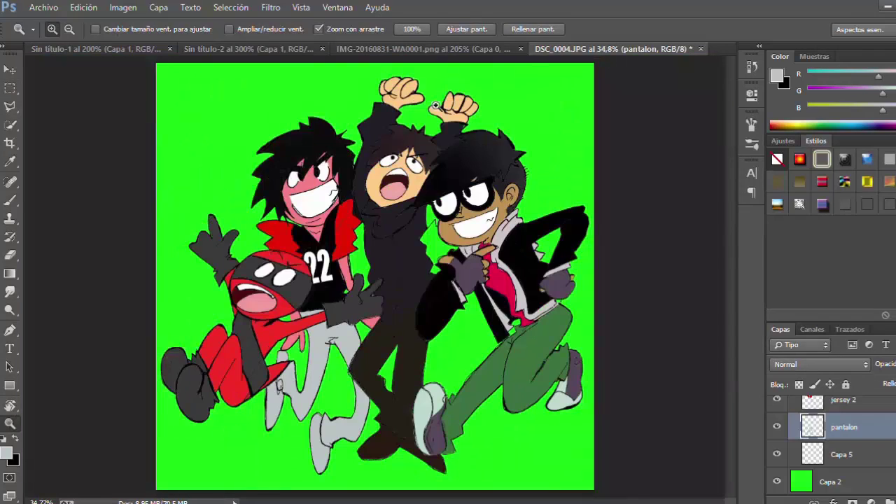
scroll(843, 445, up, 6)
click(842, 481)
click(417, 236)
click(418, 235)
click(416, 238)
click(415, 252)
click(412, 280)
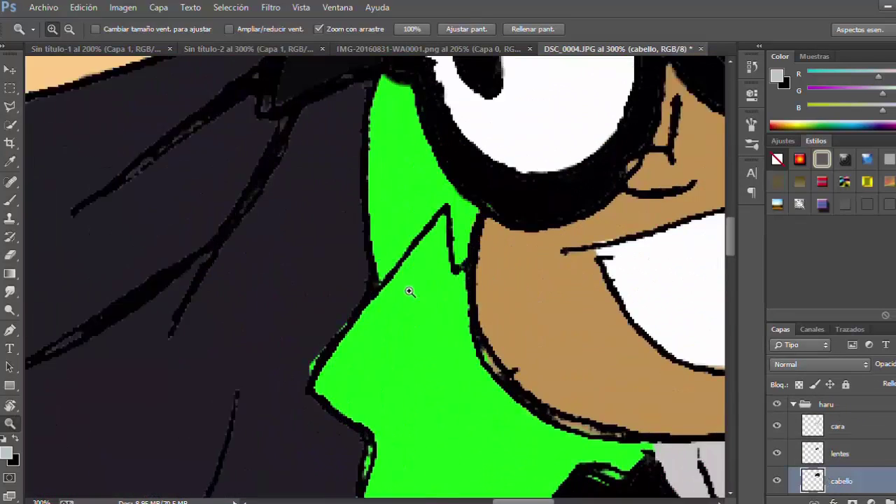
scroll(410, 289, up, 3)
key(l)
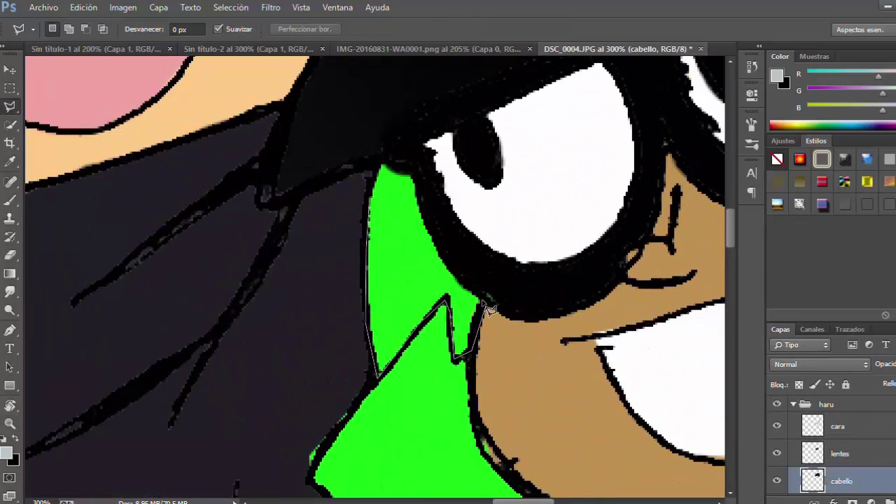
Step: Fill the outlined hair gap with the near-black sampled from the adjoining hair and deselect
click(11, 161)
click(343, 133)
click(10, 88)
key(alt+BackSpace)
click(526, 376)
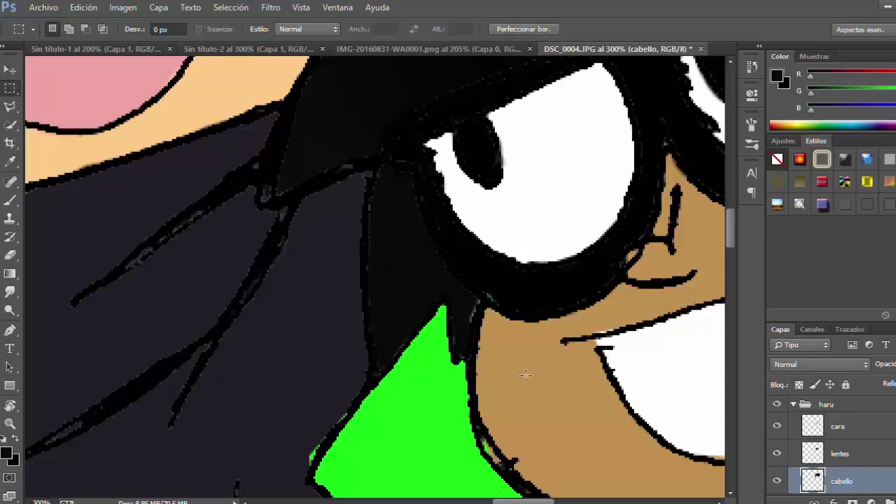
Step: Set the linea layer's blending mode to Multiplicar
scroll(833, 441, up, 2)
click(827, 437)
click(806, 52)
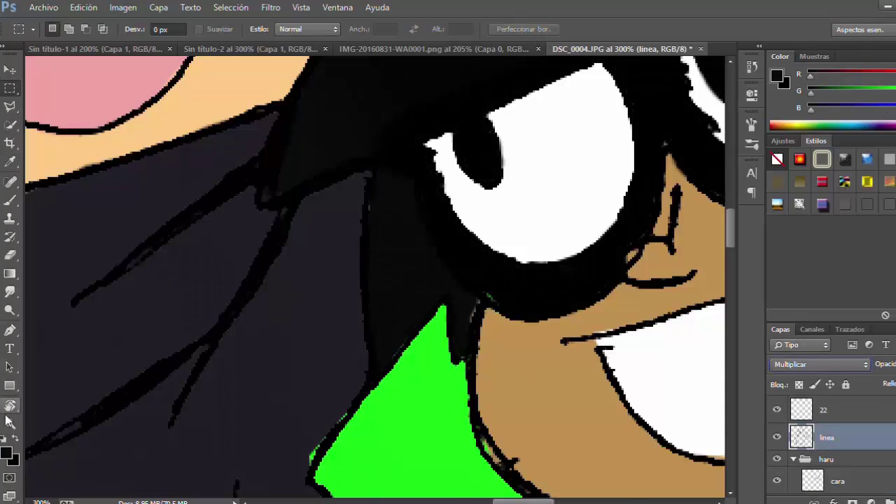
Step: Hide the green background layer Capa 2
click(10, 424)
click(467, 29)
scroll(777, 448, down, 10)
click(777, 454)
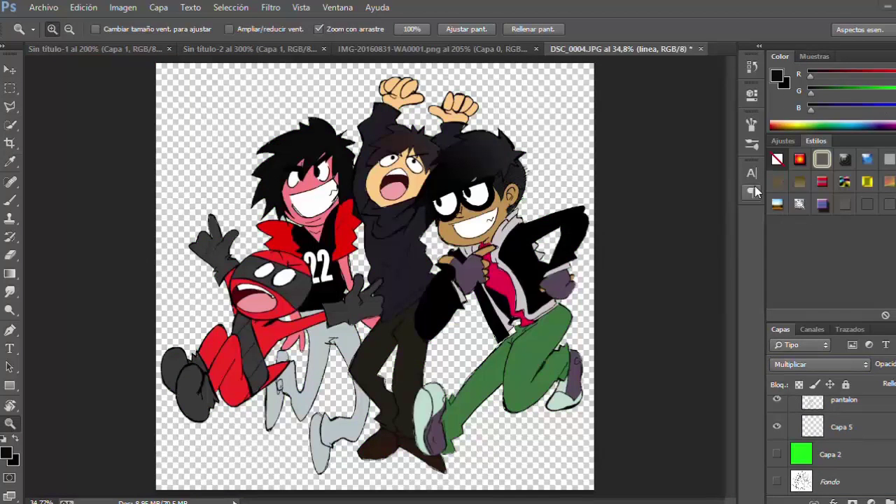